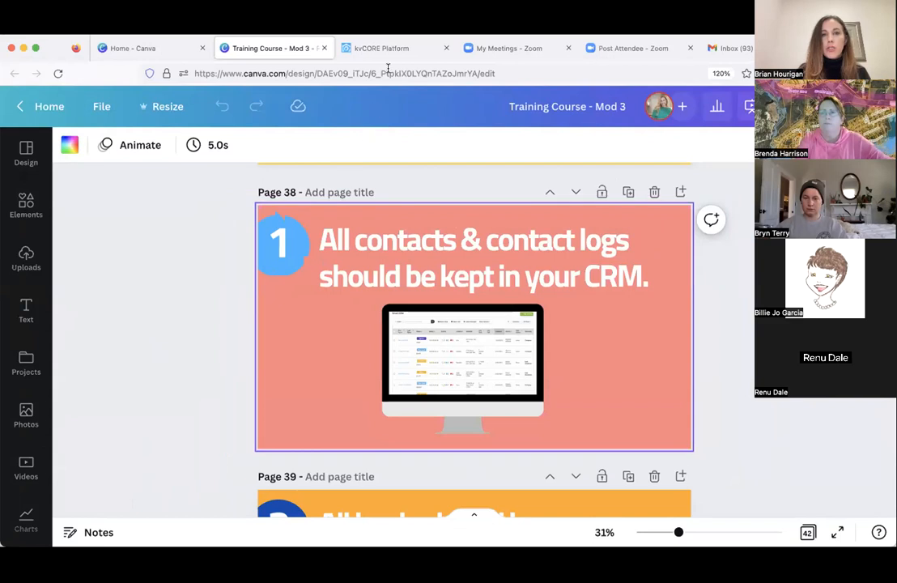
- Switch to the kvCORE Platform and look over the dashboard's objectives, playbooks and activity sections
{"action": "left_click", "coordinate": [381, 48]}
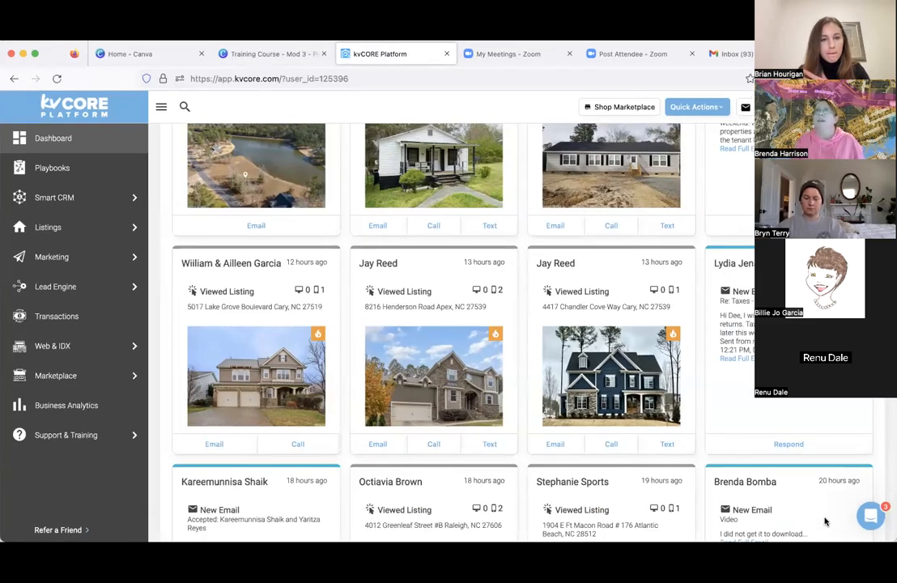
{"action": "scroll", "coordinate": [721, 397], "scroll_direction": "up", "scroll_amount": 10}
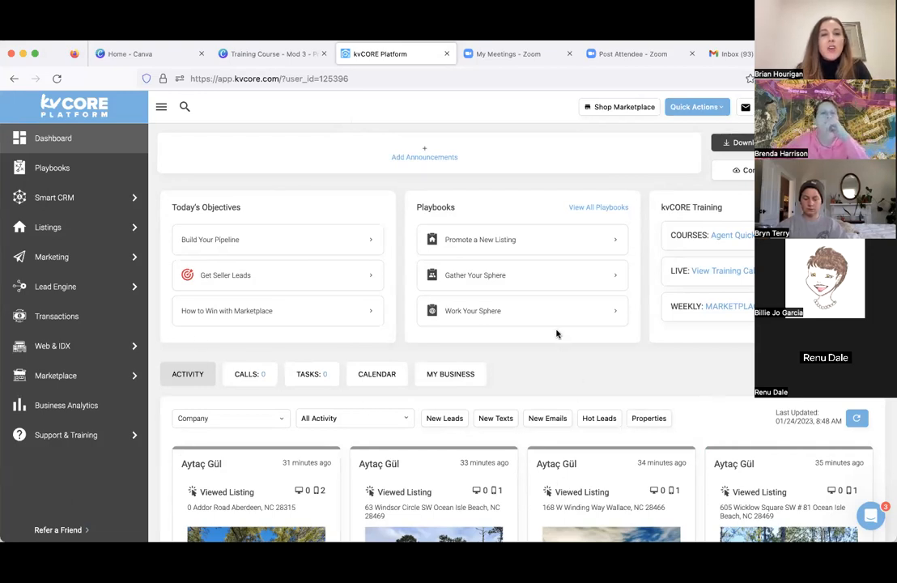
{"action": "scroll", "coordinate": [543, 352], "scroll_direction": "down", "scroll_amount": 2}
{"action": "scroll", "coordinate": [544, 352], "scroll_direction": "down", "scroll_amount": 1}
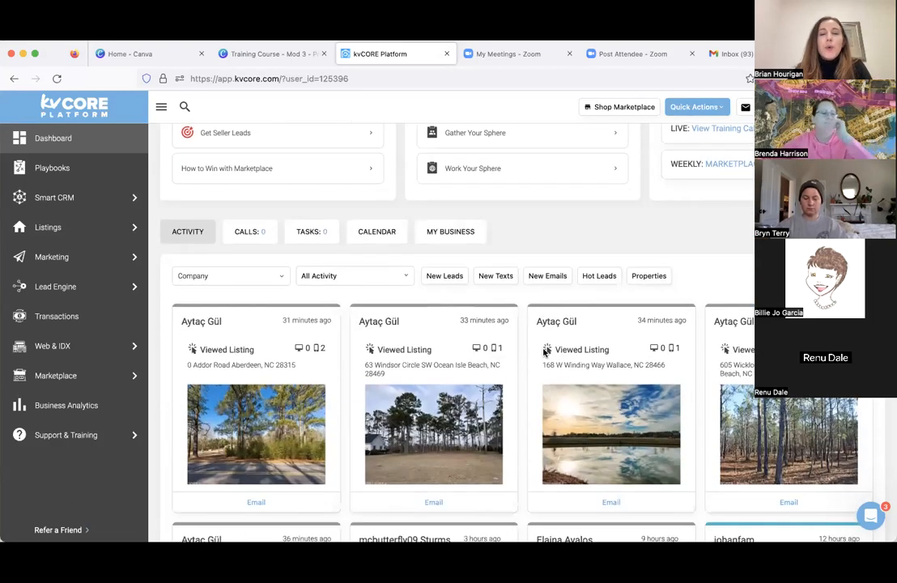
{"action": "scroll", "coordinate": [543, 352], "scroll_direction": "up", "scroll_amount": 3}
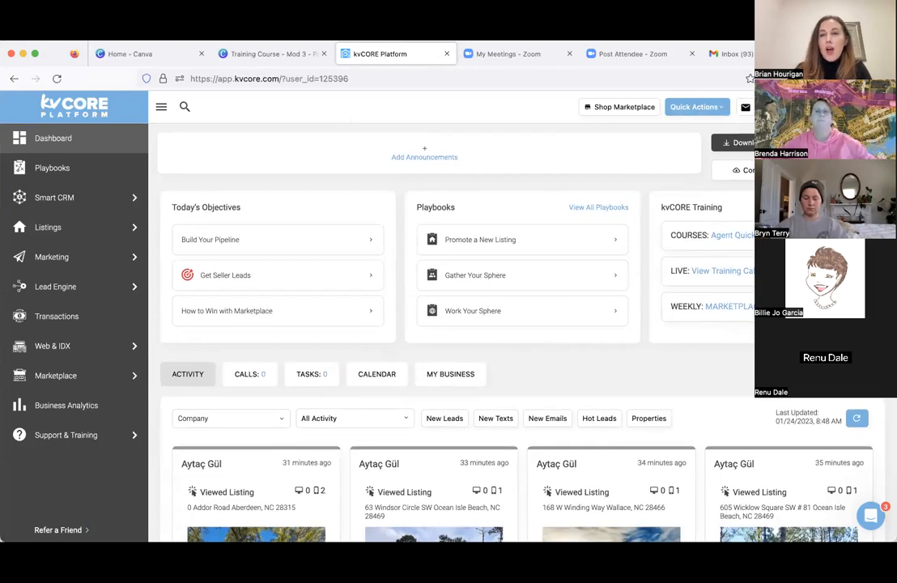
- Check the new messages, incomplete tasks and recent activity lists, and close them to return to the dashboard
{"action": "left_click", "coordinate": [745, 110]}
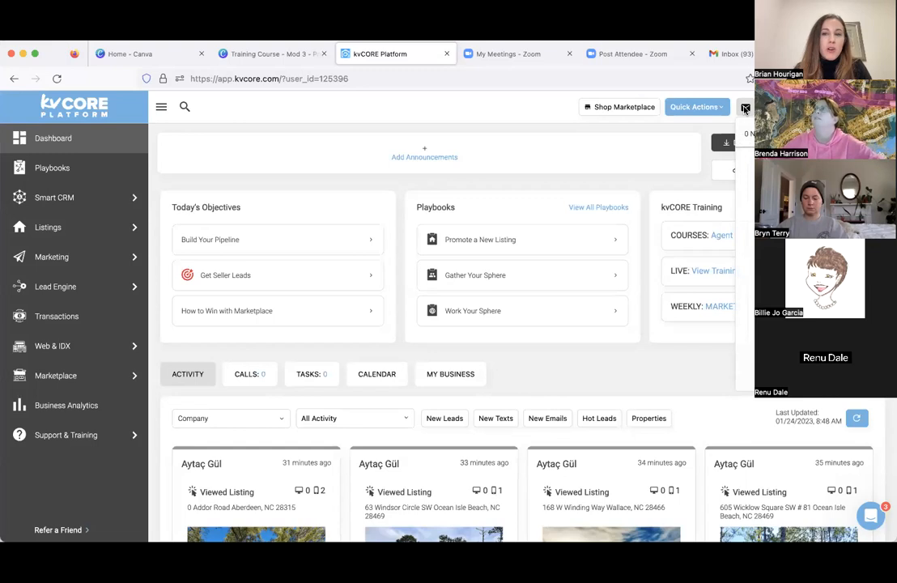
{"action": "left_click", "coordinate": [769, 108]}
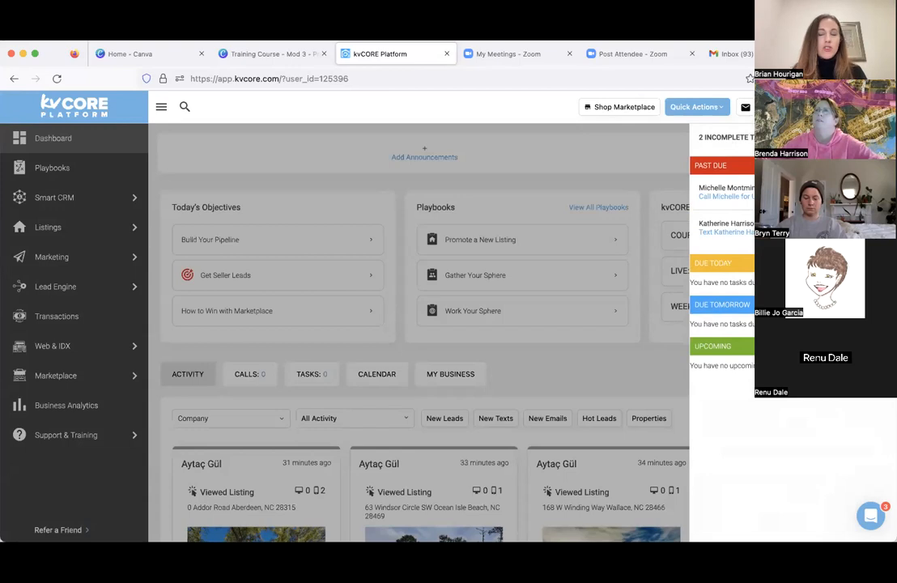
{"action": "left_click", "coordinate": [746, 107]}
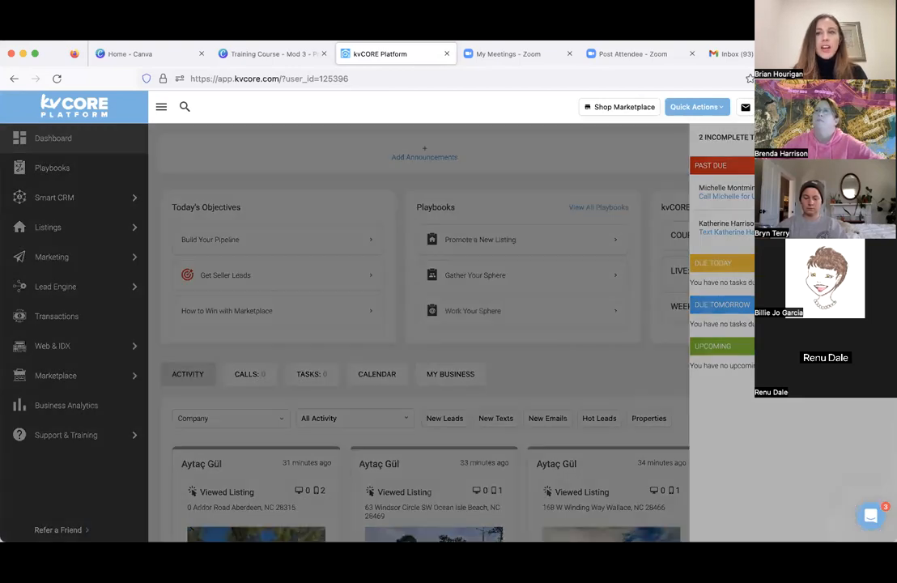
{"action": "scroll", "coordinate": [793, 332], "scroll_direction": "down", "scroll_amount": 4}
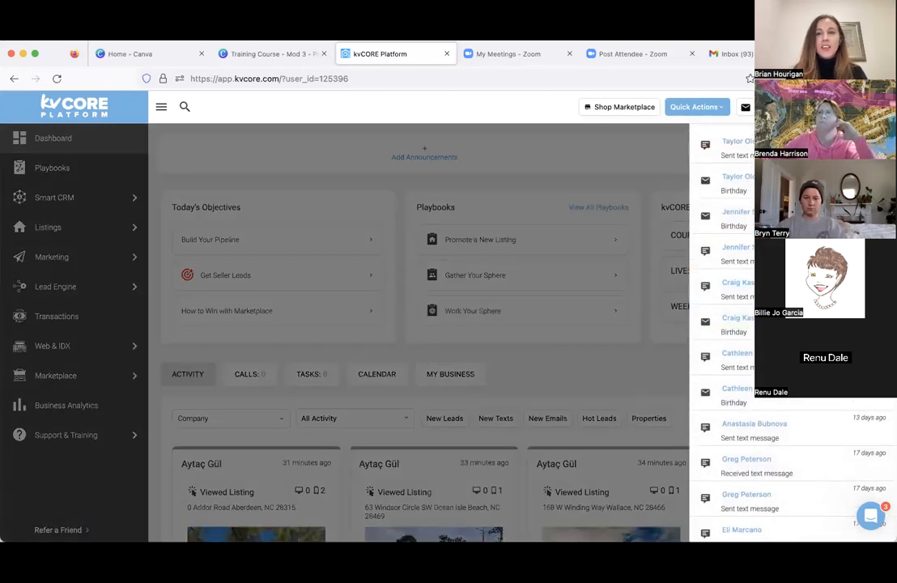
{"action": "scroll", "coordinate": [794, 332], "scroll_direction": "down", "scroll_amount": 2}
{"action": "scroll", "coordinate": [793, 331], "scroll_direction": "up", "scroll_amount": 6}
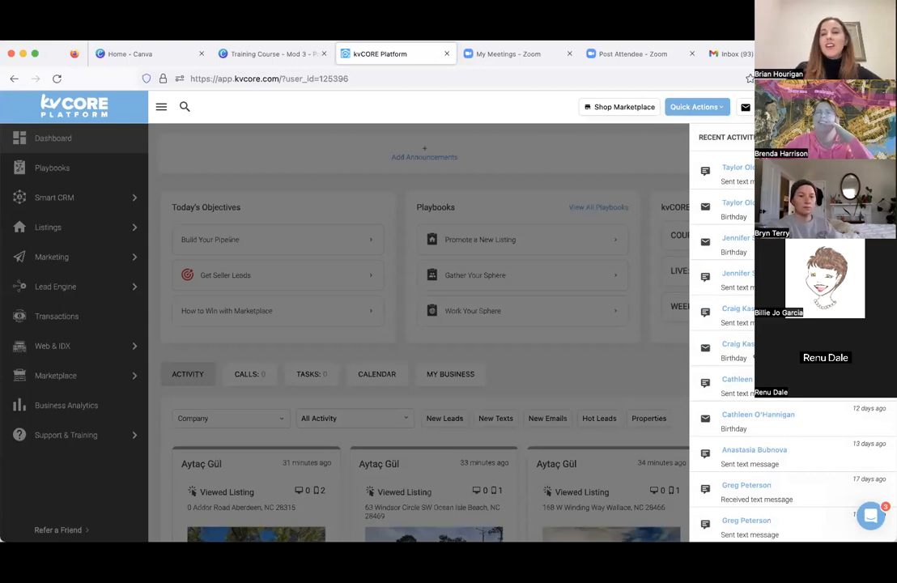
{"action": "left_click", "coordinate": [652, 153]}
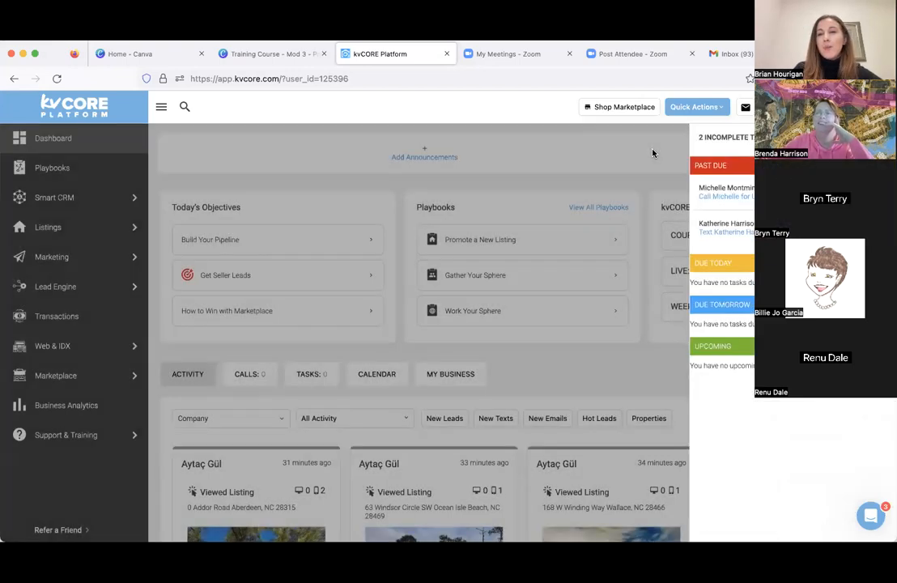
{"action": "left_click", "coordinate": [649, 174]}
- Examine the company activity feed on the dashboard, including viewed listings, hot-lead markers, new emails and contact options
{"action": "scroll", "coordinate": [648, 174], "scroll_direction": "down", "scroll_amount": 5}
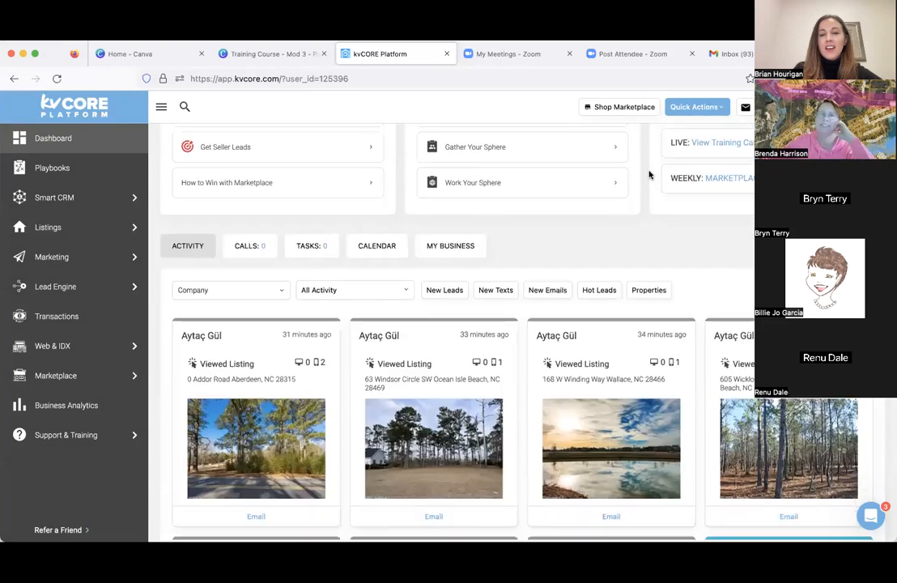
{"action": "scroll", "coordinate": [648, 174], "scroll_direction": "down", "scroll_amount": 2}
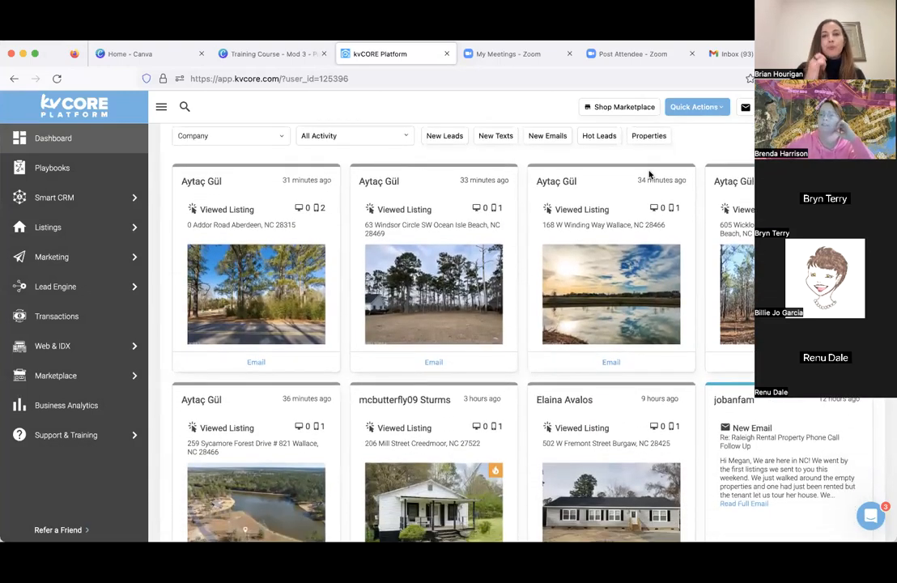
{"action": "mouse_move", "coordinate": [651, 273]}
{"action": "scroll", "coordinate": [651, 273], "scroll_direction": "down", "scroll_amount": 1}
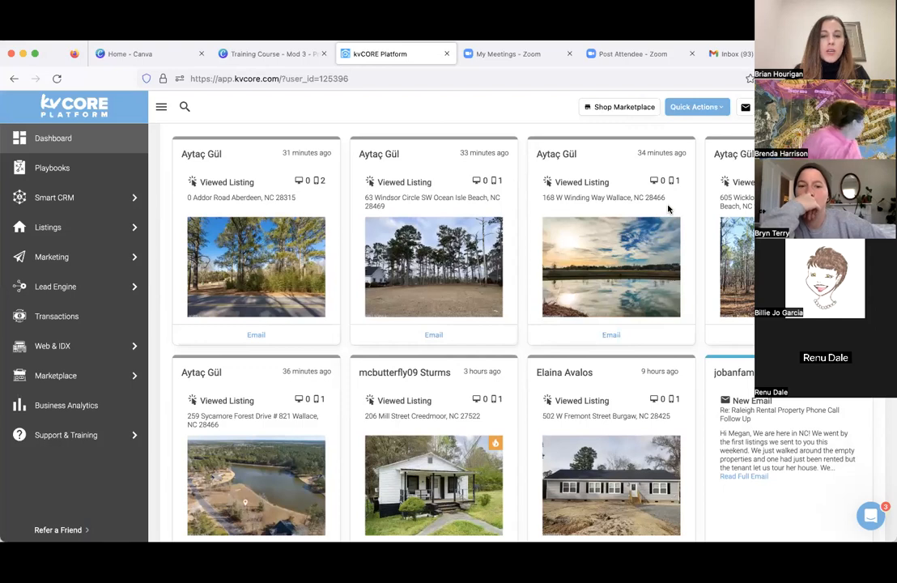
{"action": "scroll", "coordinate": [667, 209], "scroll_direction": "down", "scroll_amount": 3}
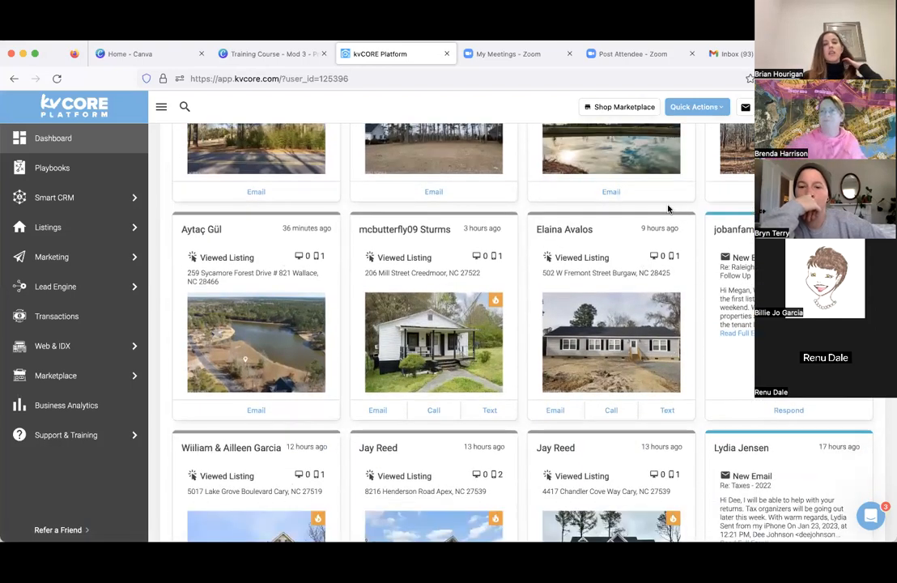
{"action": "mouse_move", "coordinate": [491, 311]}
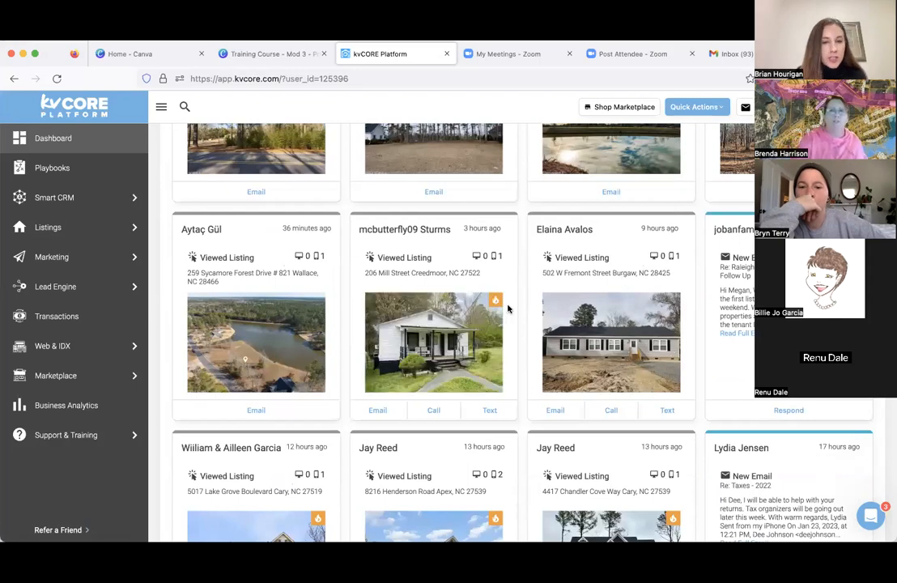
{"action": "scroll", "coordinate": [557, 324], "scroll_direction": "down", "scroll_amount": 5}
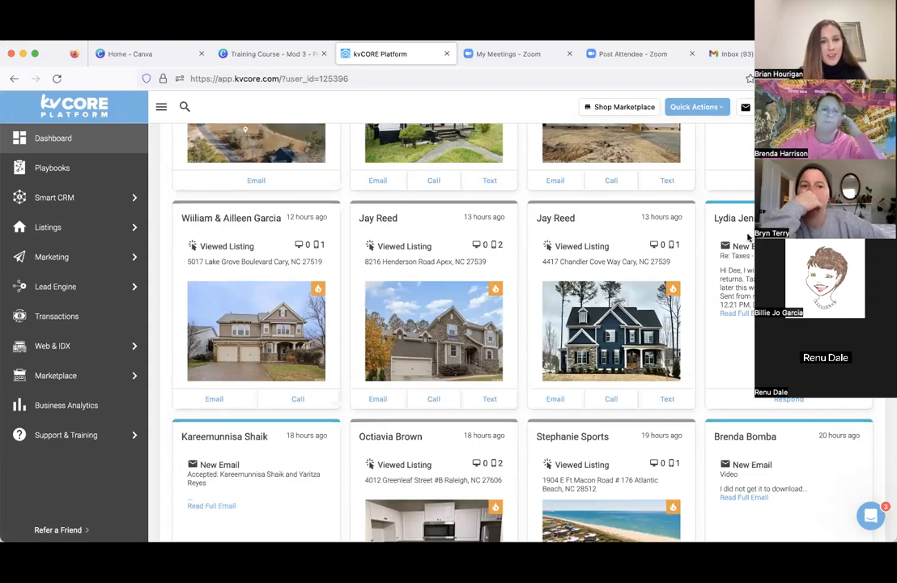
{"action": "scroll", "coordinate": [737, 236], "scroll_direction": "up", "scroll_amount": 3}
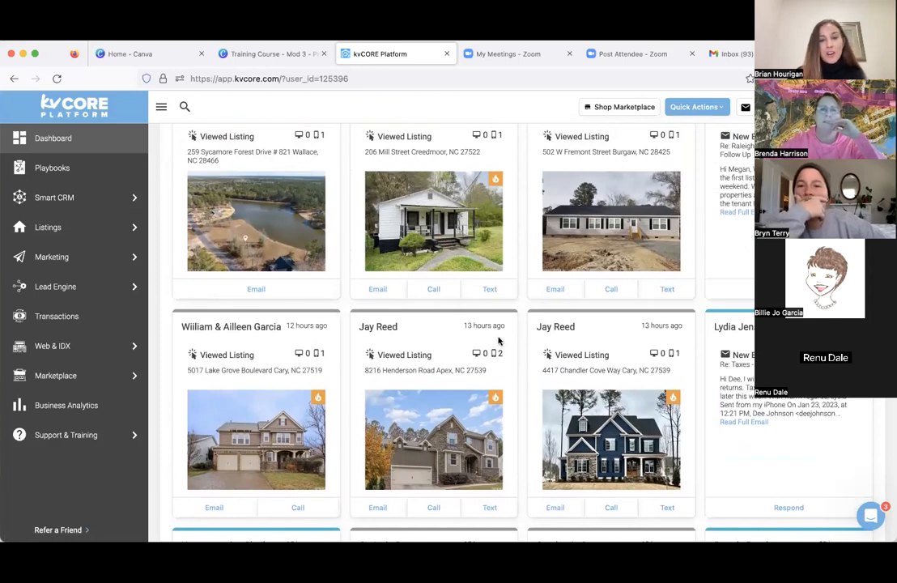
{"action": "scroll", "coordinate": [515, 352], "scroll_direction": "down", "scroll_amount": 2}
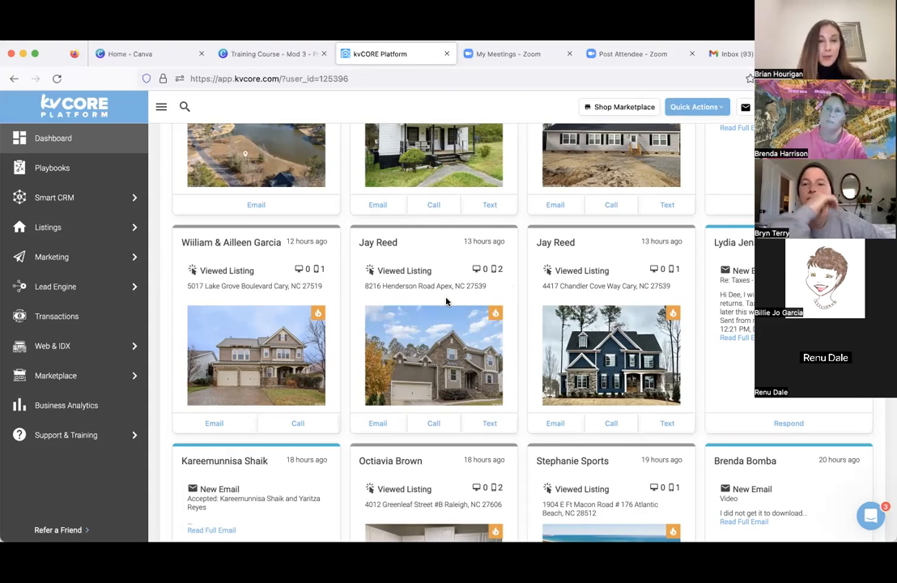
{"action": "scroll", "coordinate": [446, 301], "scroll_direction": "down", "scroll_amount": 2}
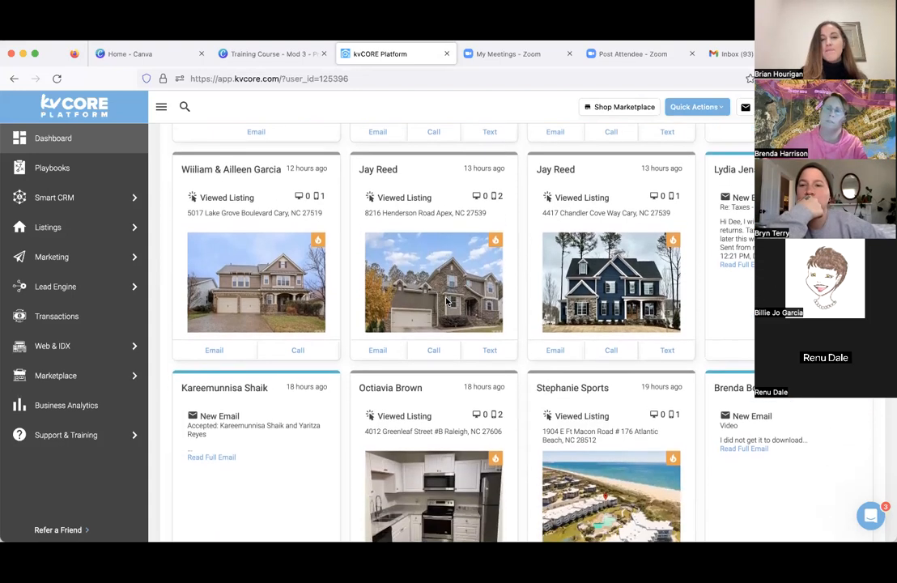
{"action": "scroll", "coordinate": [442, 292], "scroll_direction": "down", "scroll_amount": 4}
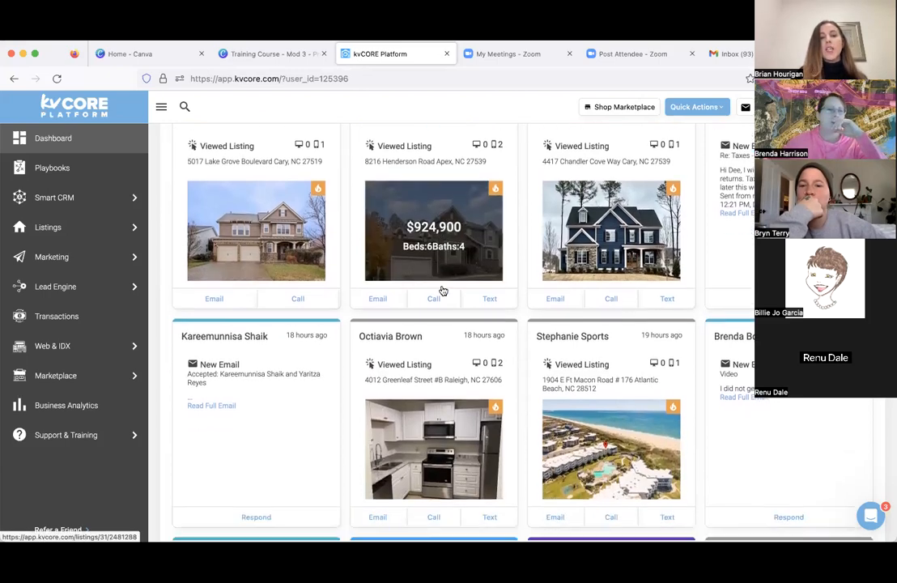
{"action": "scroll", "coordinate": [443, 290], "scroll_direction": "down", "scroll_amount": 4}
{"action": "scroll", "coordinate": [443, 290], "scroll_direction": "up", "scroll_amount": 5}
{"action": "scroll", "coordinate": [443, 290], "scroll_direction": "up", "scroll_amount": 10}
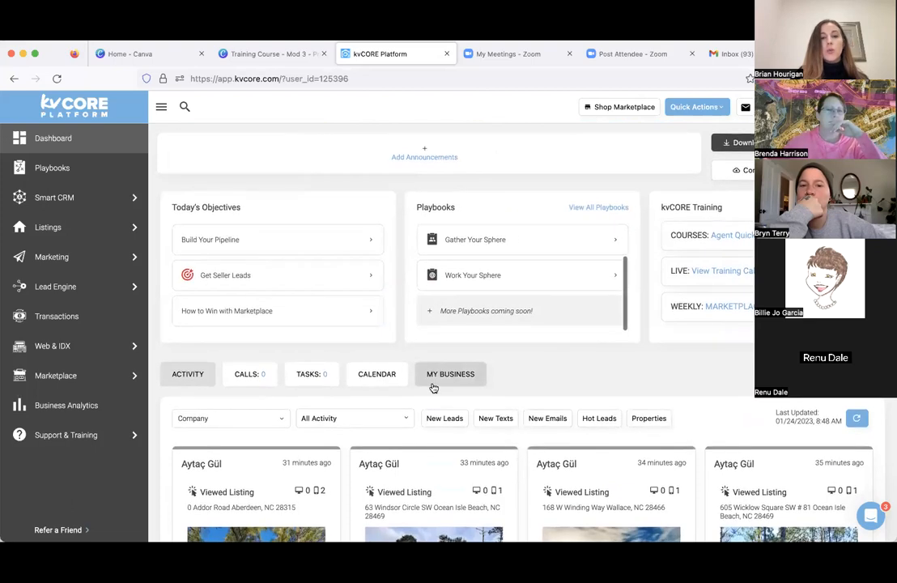
{"action": "scroll", "coordinate": [433, 389], "scroll_direction": "down", "scroll_amount": 5}
{"action": "scroll", "coordinate": [433, 388], "scroll_direction": "down", "scroll_amount": 2}
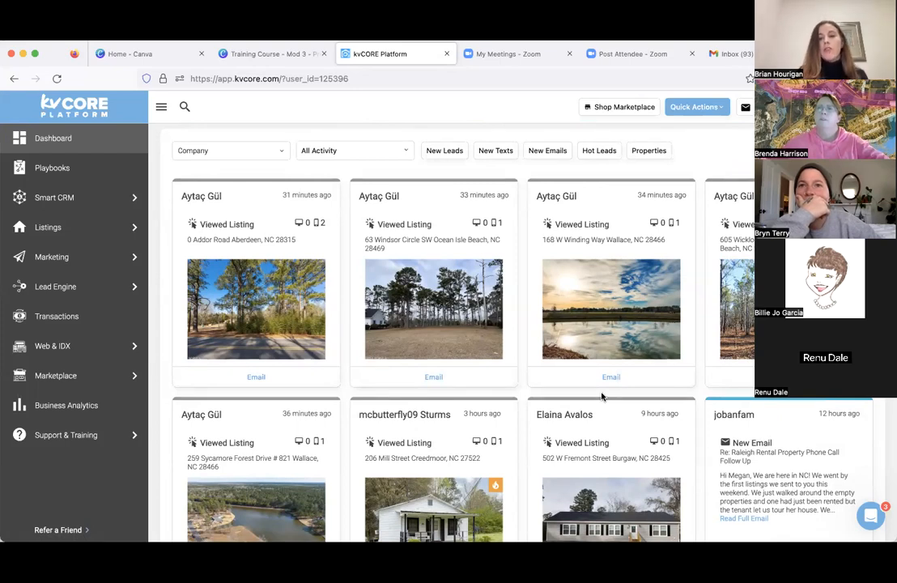
{"action": "scroll", "coordinate": [602, 396], "scroll_direction": "up", "scroll_amount": 8}
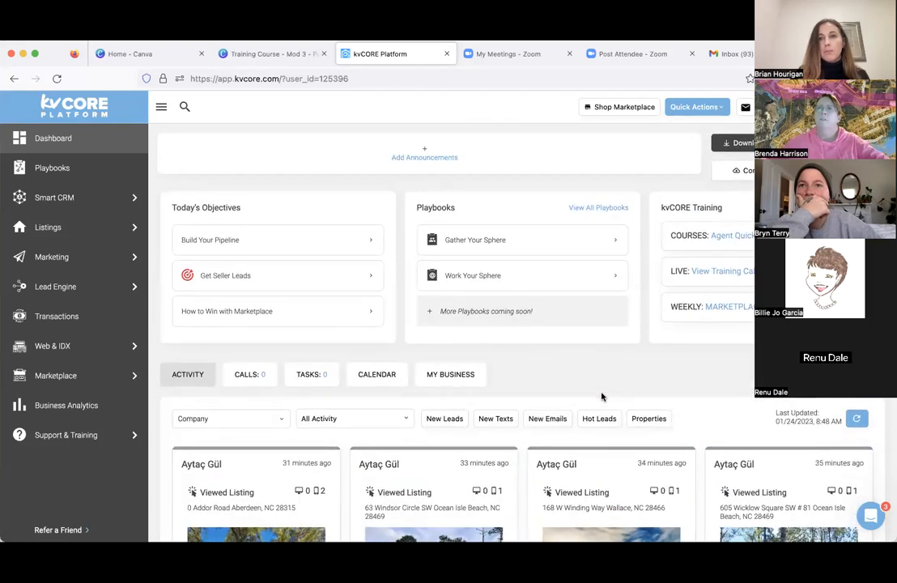
- Open the agent's own profile and review its contact info, social media links, About Me text and email signature
{"action": "left_click", "coordinate": [868, 107]}
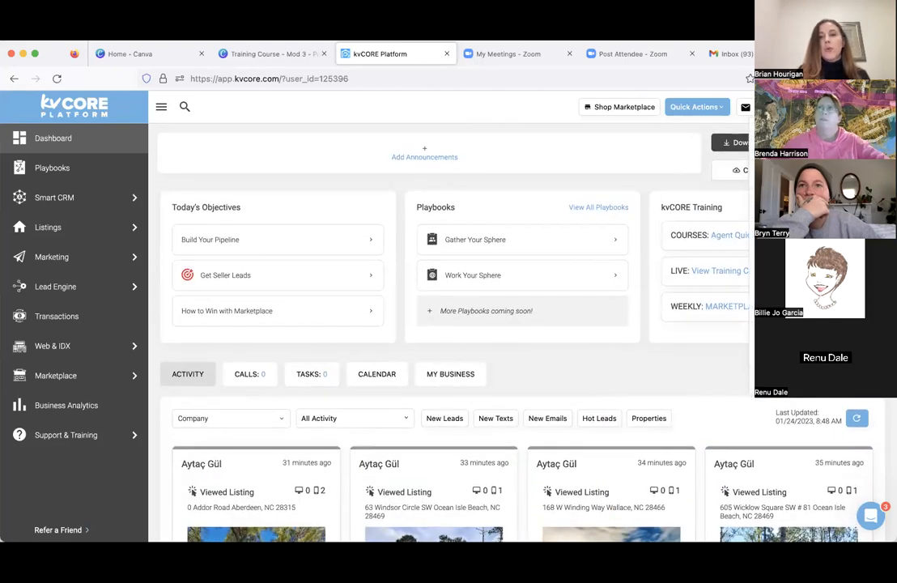
{"action": "left_click", "coordinate": [809, 145]}
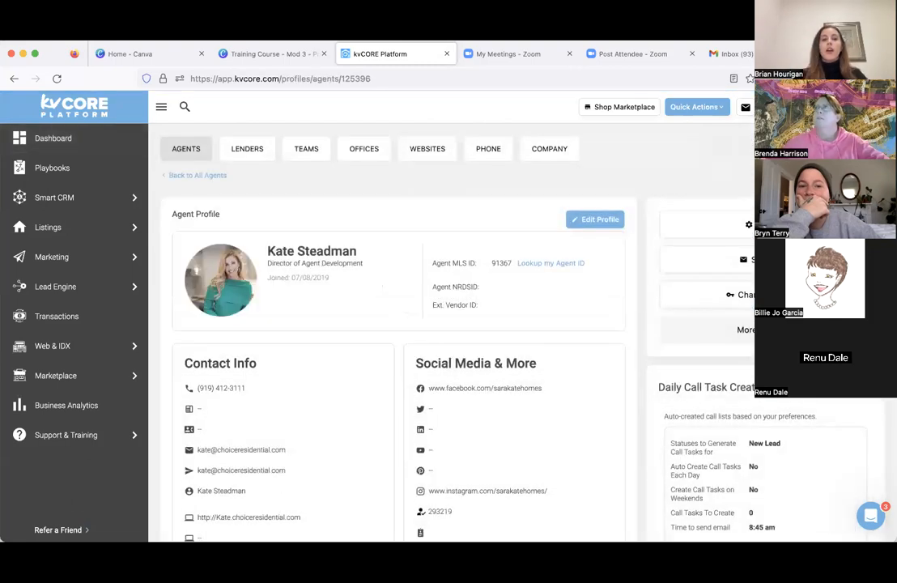
{"action": "scroll", "coordinate": [405, 264], "scroll_direction": "down", "scroll_amount": 2}
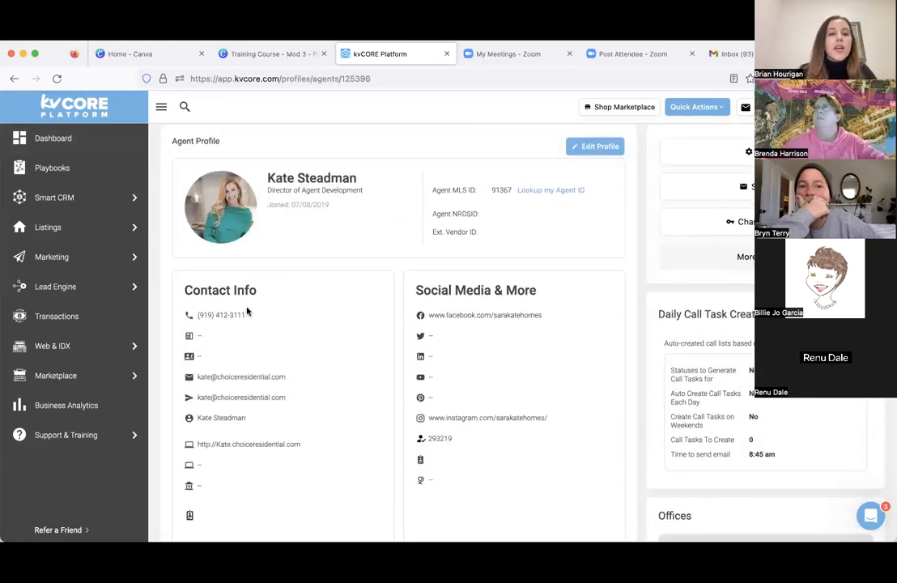
{"action": "scroll", "coordinate": [256, 419], "scroll_direction": "down", "scroll_amount": 2}
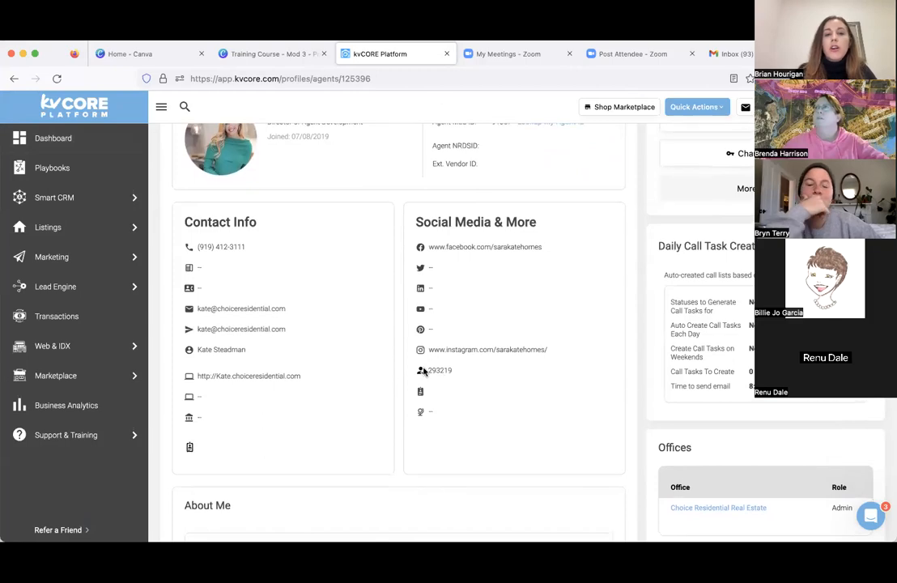
{"action": "scroll", "coordinate": [450, 370], "scroll_direction": "down", "scroll_amount": 6}
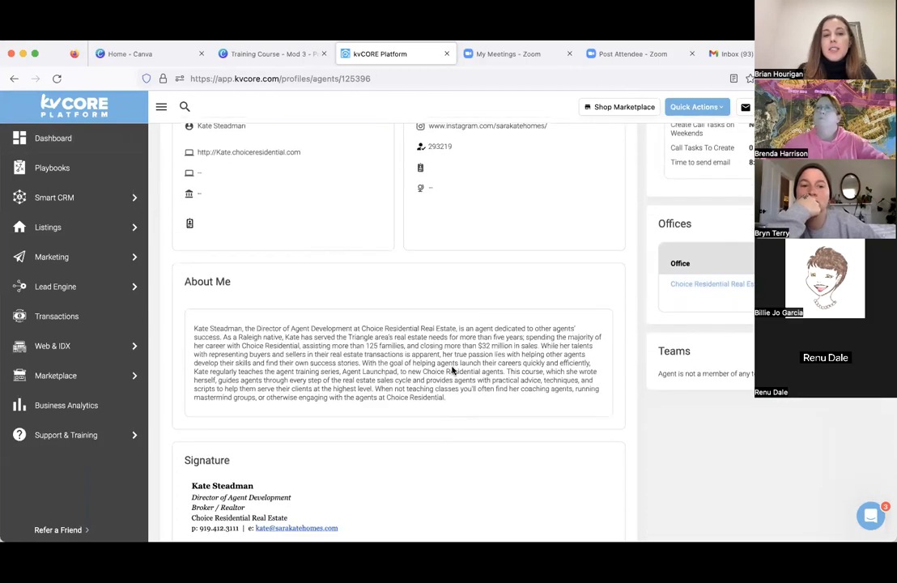
{"action": "scroll", "coordinate": [452, 370], "scroll_direction": "down", "scroll_amount": 5}
{"action": "scroll", "coordinate": [452, 369], "scroll_direction": "up", "scroll_amount": 4}
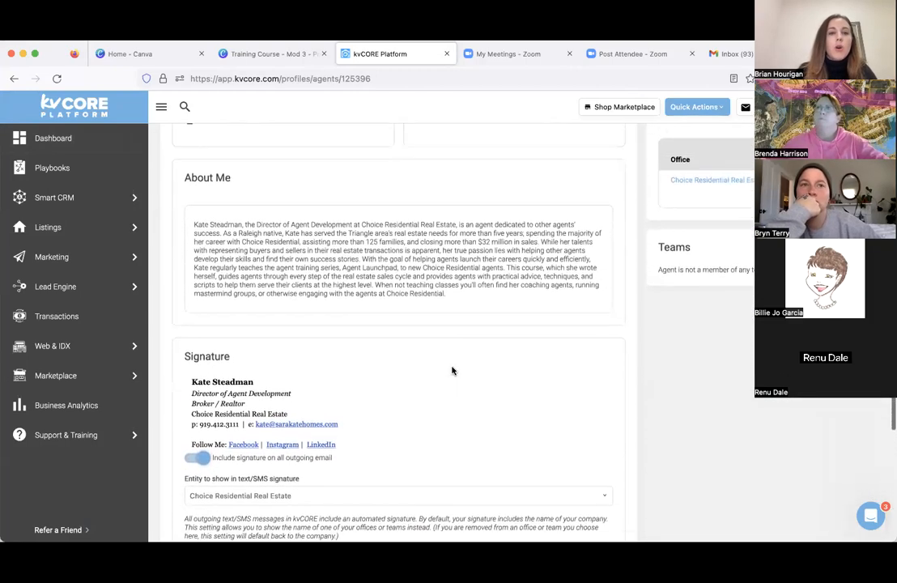
{"action": "scroll", "coordinate": [308, 362], "scroll_direction": "down", "scroll_amount": 2}
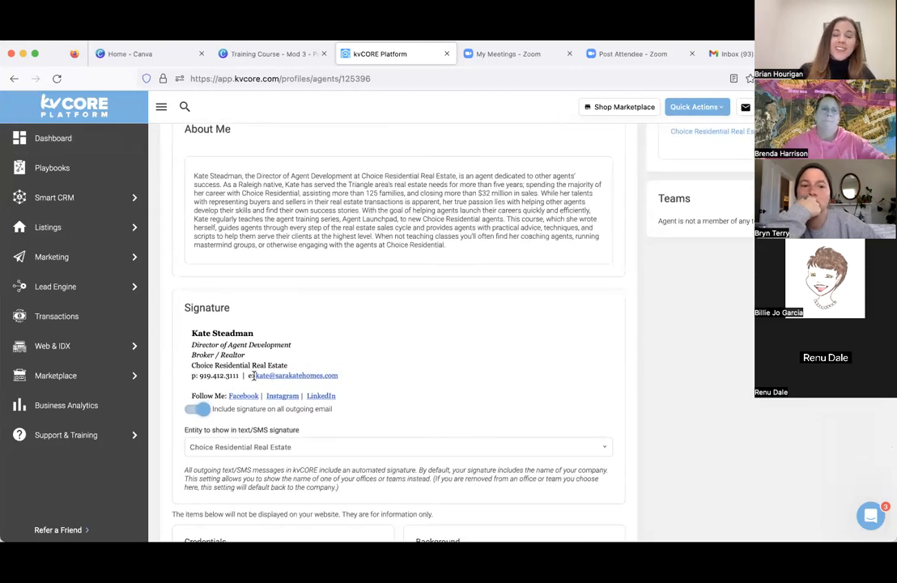
{"action": "scroll", "coordinate": [254, 376], "scroll_direction": "down", "scroll_amount": 1}
{"action": "scroll", "coordinate": [254, 376], "scroll_direction": "up", "scroll_amount": 3}
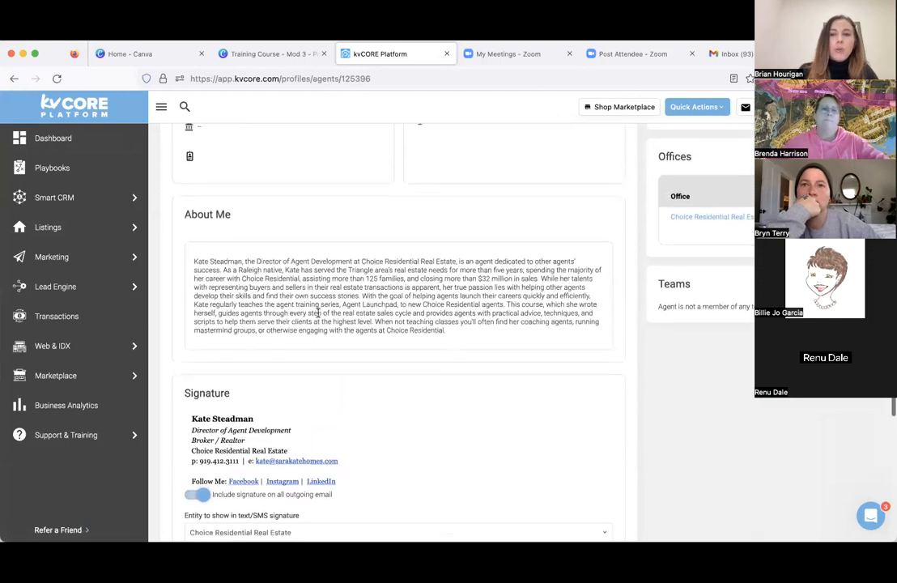
{"action": "scroll", "coordinate": [317, 313], "scroll_direction": "up", "scroll_amount": 5}
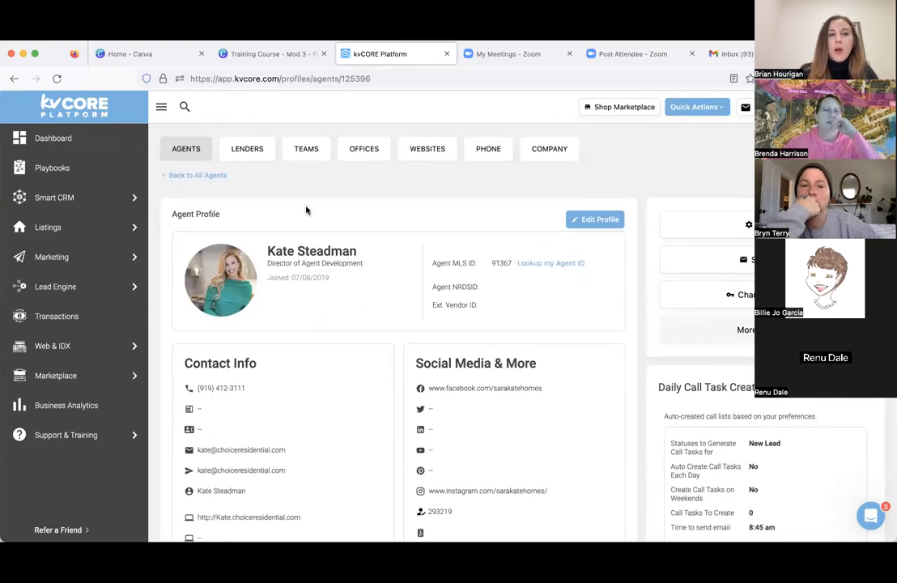
- Go to the Smart CRM contacts list and open a blank Add Contact form
{"action": "mouse_move", "coordinate": [103, 203]}
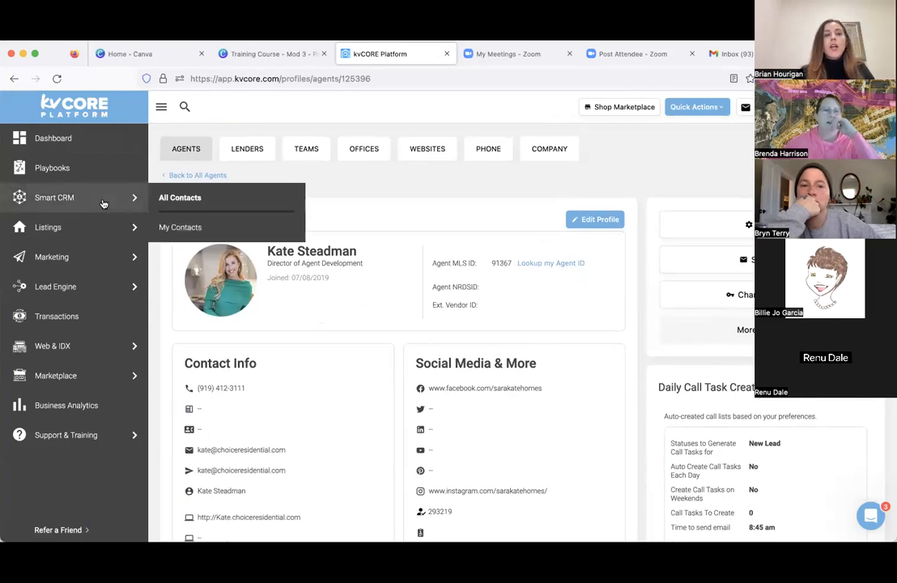
{"action": "left_click", "coordinate": [103, 204]}
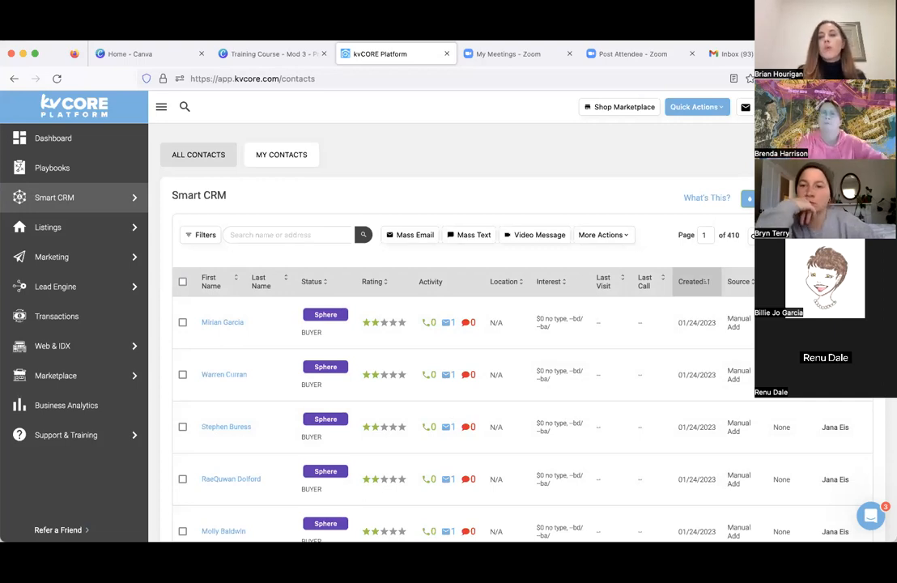
{"action": "left_click", "coordinate": [839, 198]}
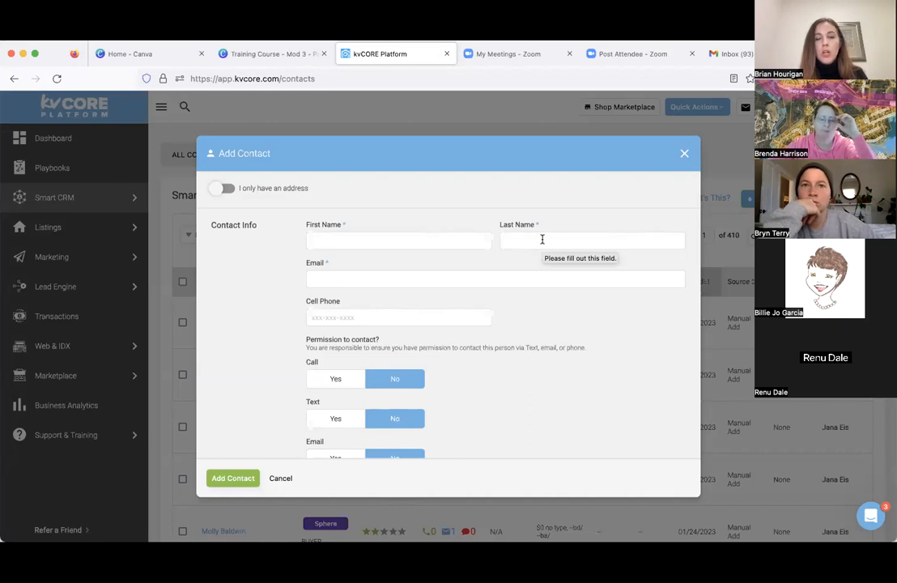
- Examine the Add Contact form's name, email, phone, permission-to-contact, address and lead info fields
{"action": "scroll", "coordinate": [543, 240], "scroll_direction": "down", "scroll_amount": 2}
{"action": "scroll", "coordinate": [542, 238], "scroll_direction": "up", "scroll_amount": 2}
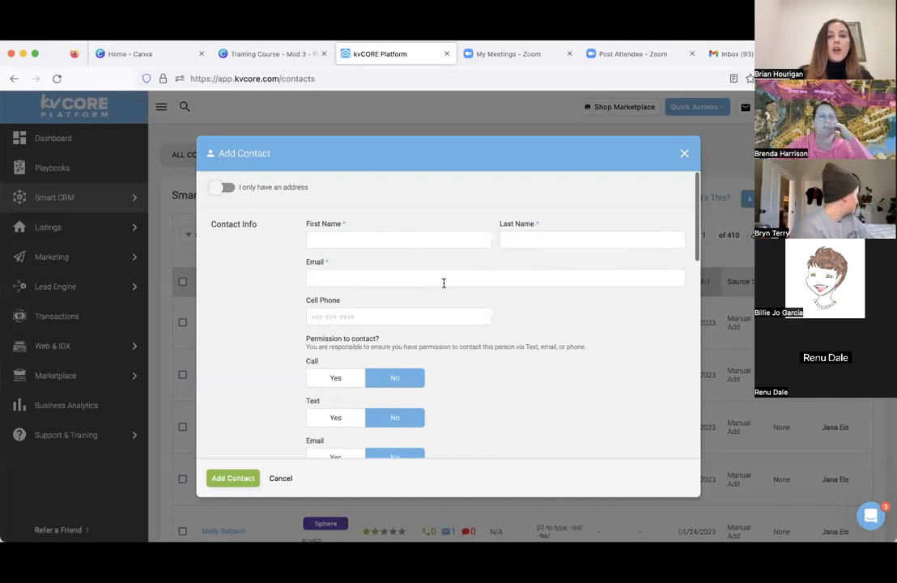
{"action": "scroll", "coordinate": [476, 306], "scroll_direction": "down", "scroll_amount": 5}
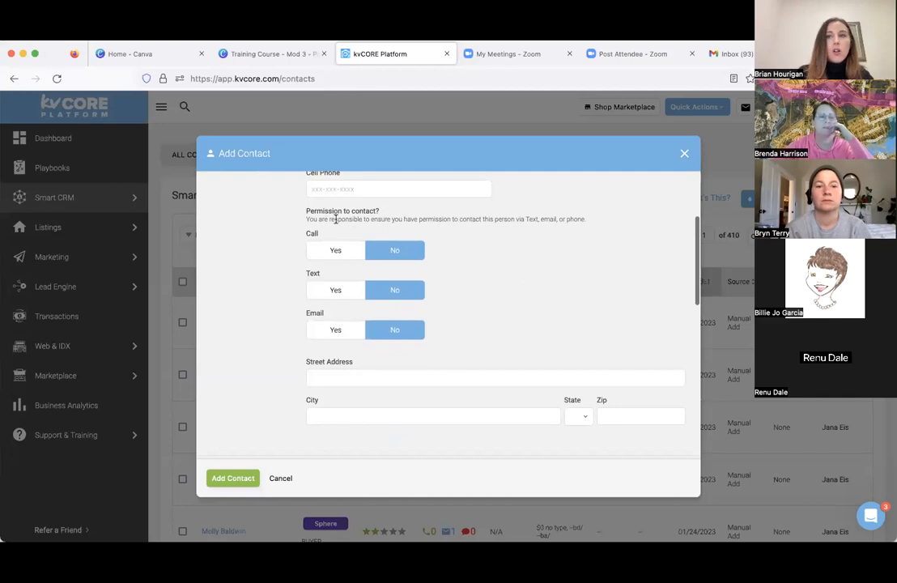
{"action": "scroll", "coordinate": [318, 220], "scroll_direction": "down", "scroll_amount": 2}
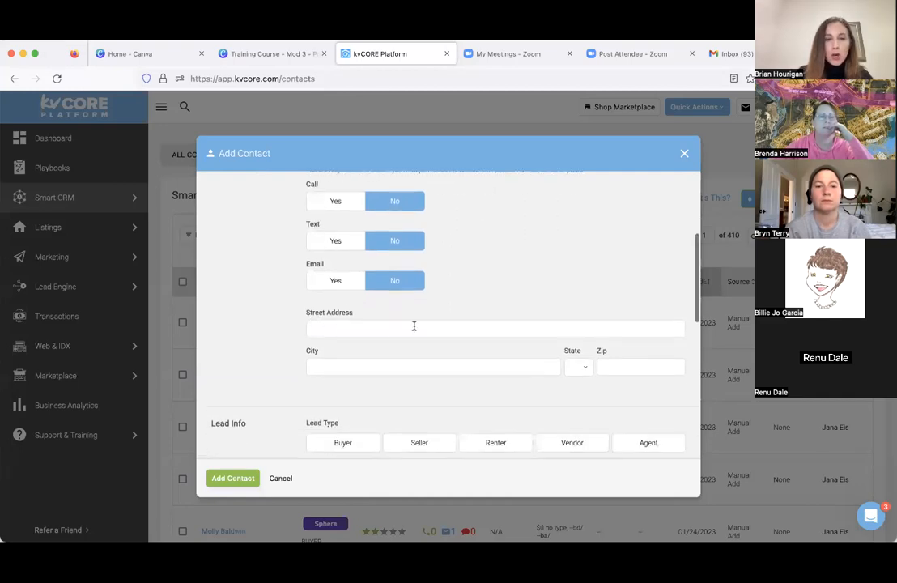
{"action": "scroll", "coordinate": [415, 335], "scroll_direction": "down", "scroll_amount": 1}
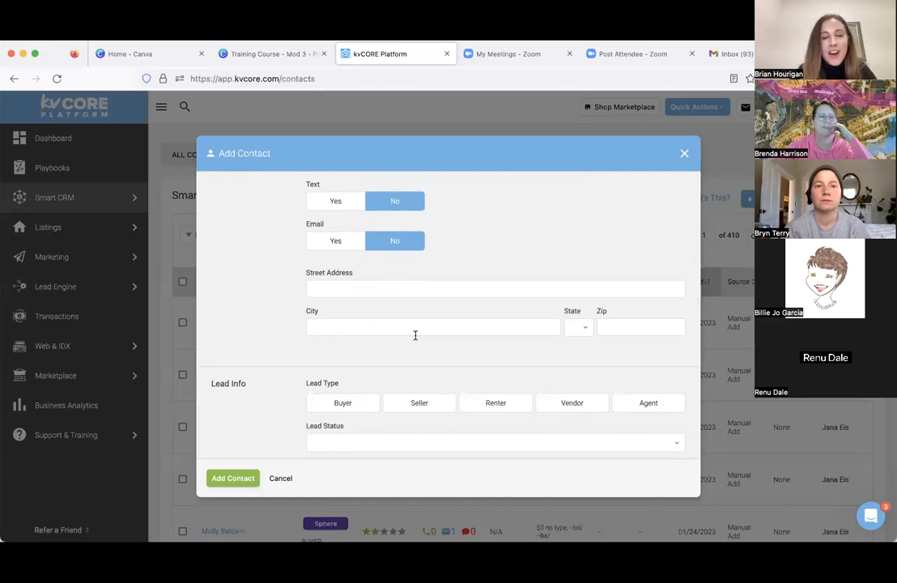
{"action": "scroll", "coordinate": [415, 335], "scroll_direction": "down", "scroll_amount": 4}
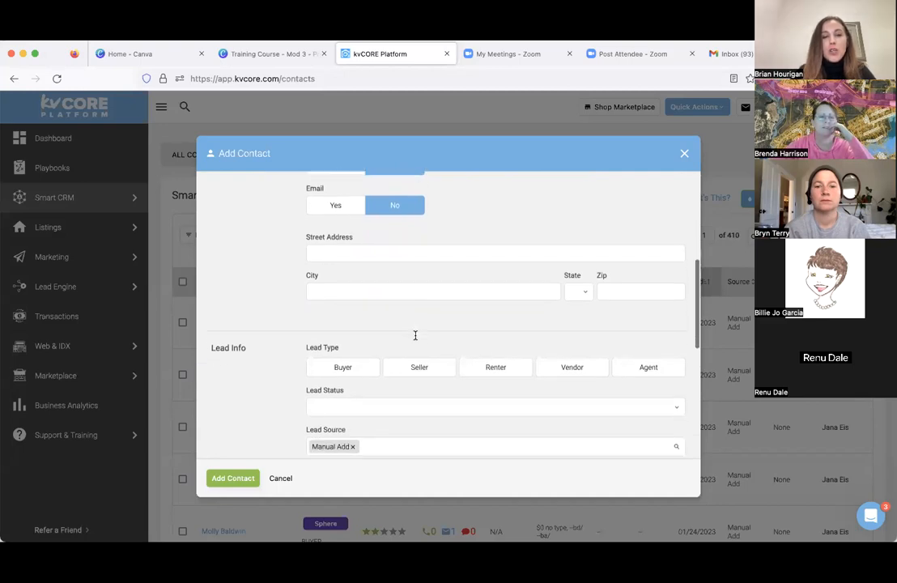
{"action": "scroll", "coordinate": [415, 339], "scroll_direction": "down", "scroll_amount": 4}
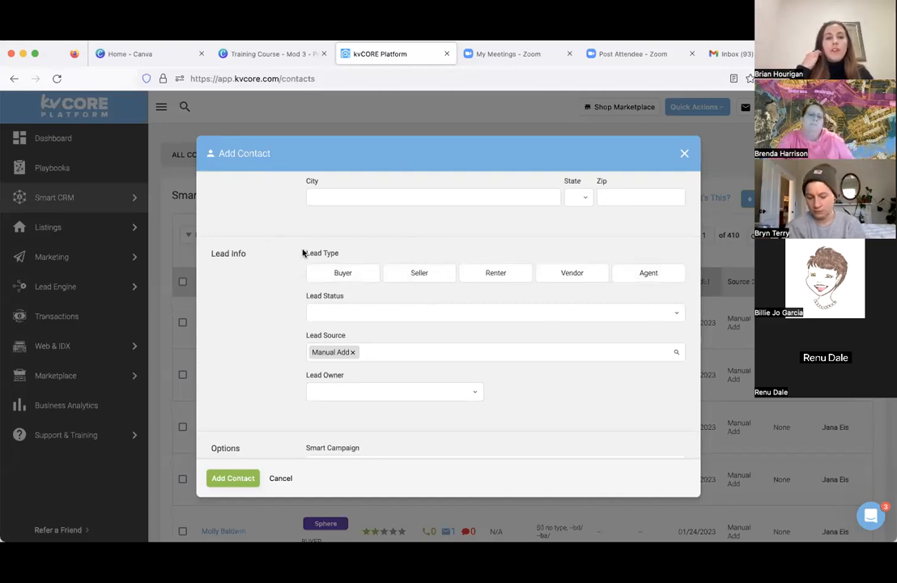
- Try out the Buyer, Seller, Vendor and Agent lead types, and clear every selection again
{"action": "left_click", "coordinate": [328, 274]}
{"action": "left_click", "coordinate": [439, 280]}
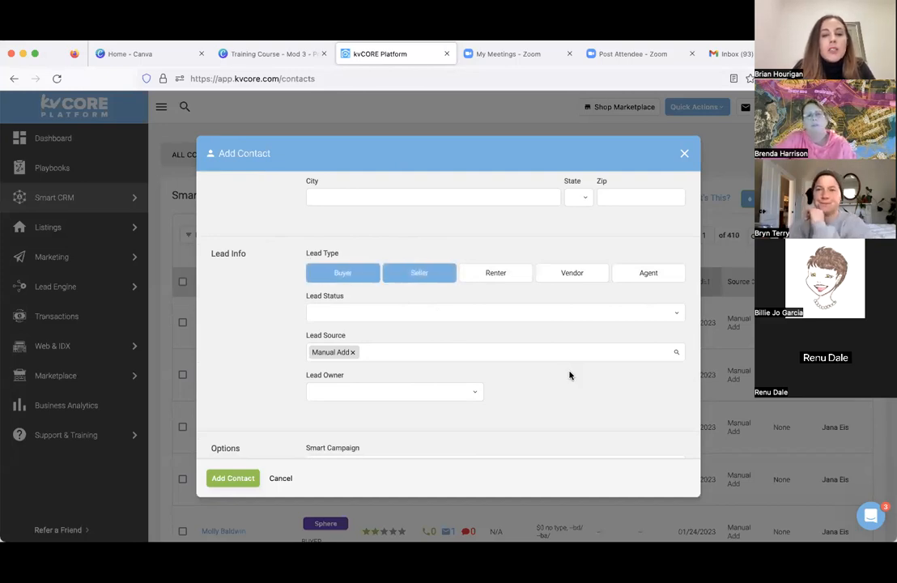
{"action": "left_click", "coordinate": [580, 274]}
{"action": "left_click", "coordinate": [595, 277]}
{"action": "left_click", "coordinate": [444, 276]}
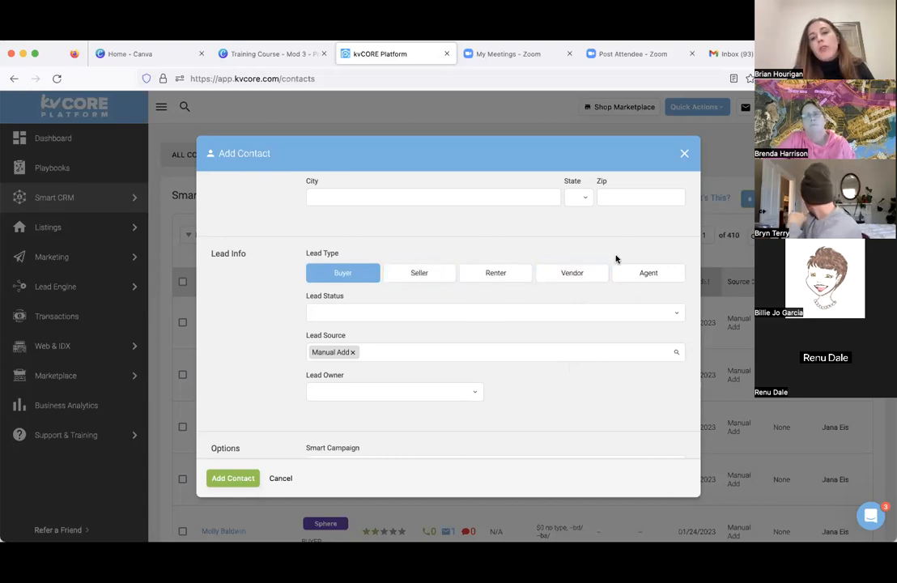
{"action": "left_click", "coordinate": [650, 275]}
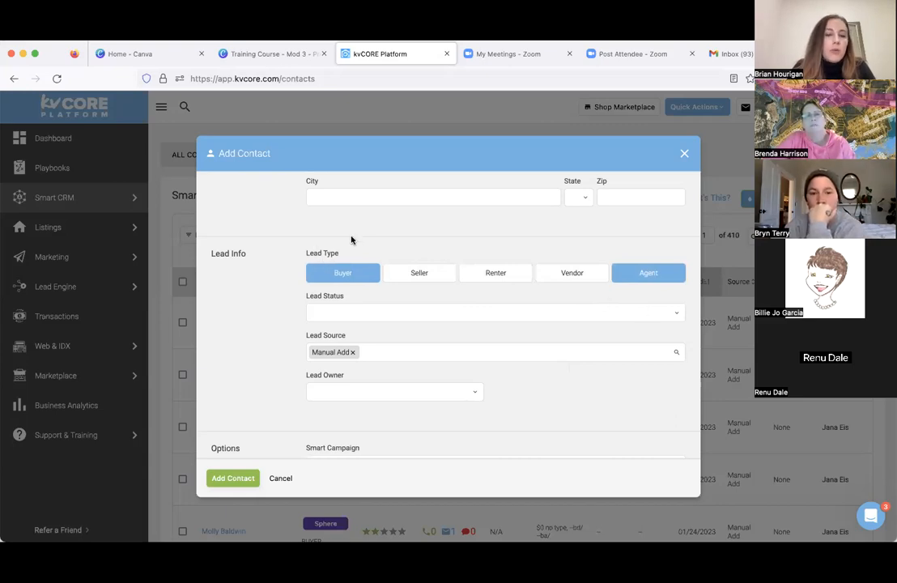
{"action": "left_click", "coordinate": [339, 281]}
{"action": "left_click", "coordinate": [644, 272]}
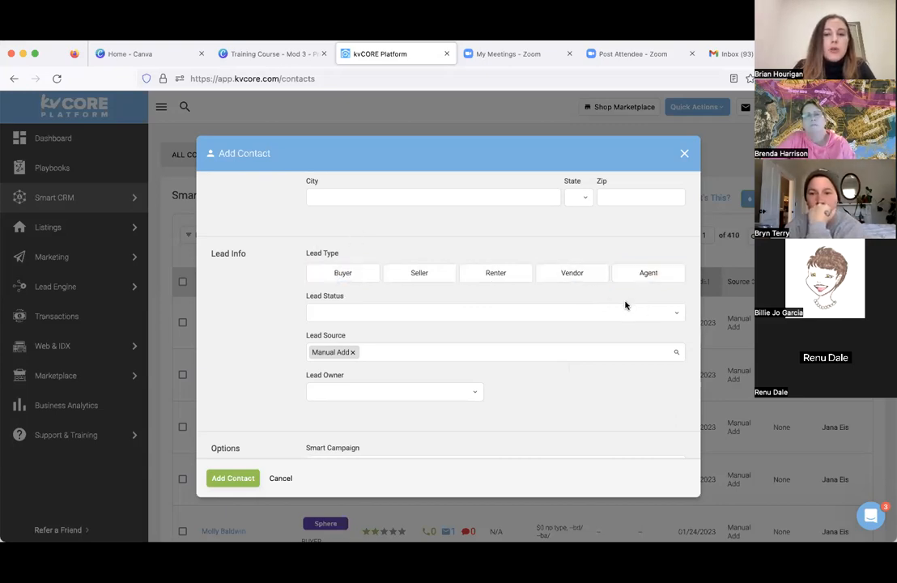
- Review the Lead Status options from Sphere to Closed, and close the list without choosing one
{"action": "left_click", "coordinate": [413, 307]}
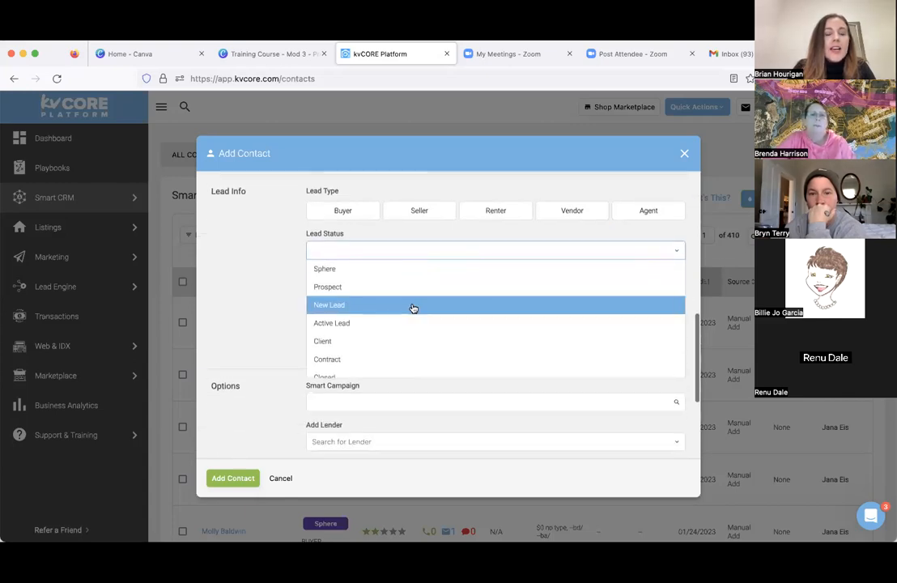
{"action": "scroll", "coordinate": [397, 326], "scroll_direction": "down", "scroll_amount": 1}
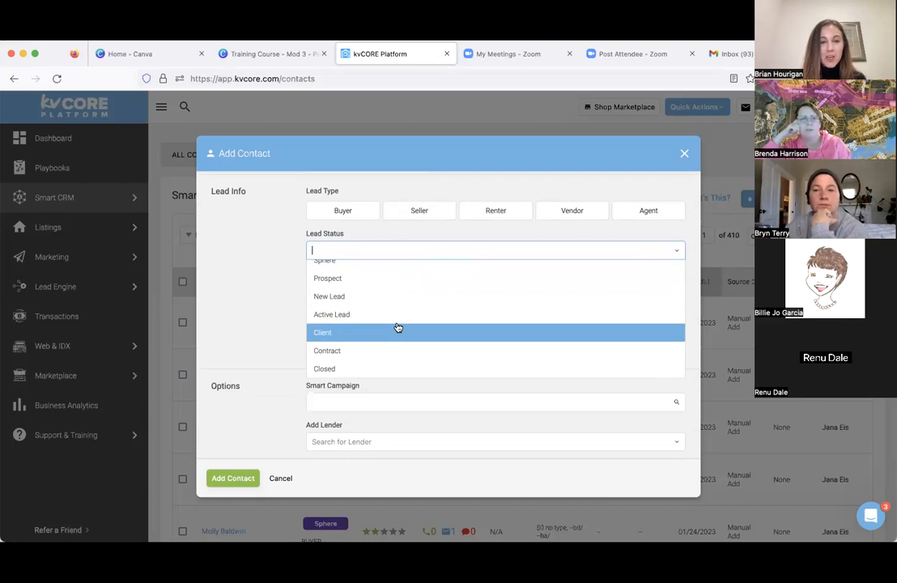
{"action": "scroll", "coordinate": [397, 327], "scroll_direction": "up", "scroll_amount": 1}
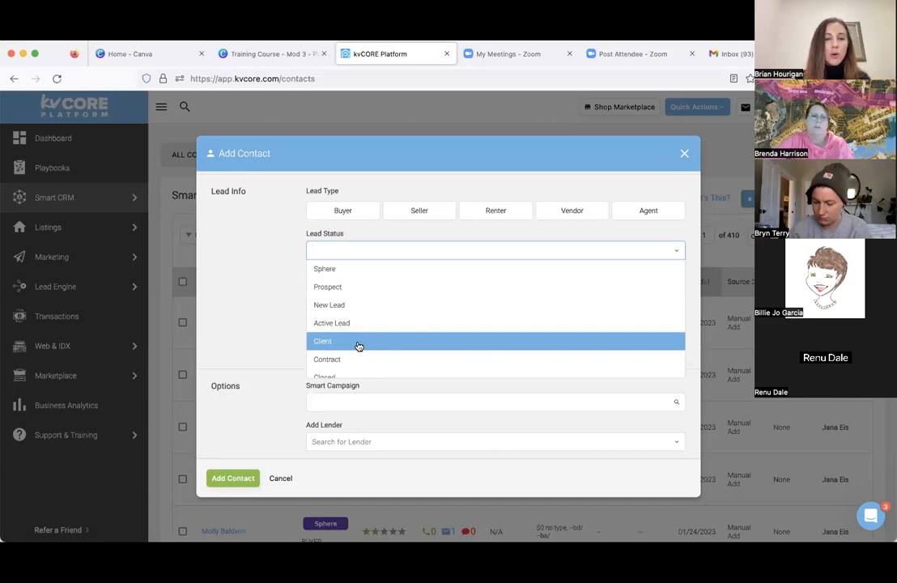
{"action": "scroll", "coordinate": [359, 346], "scroll_direction": "down", "scroll_amount": 1}
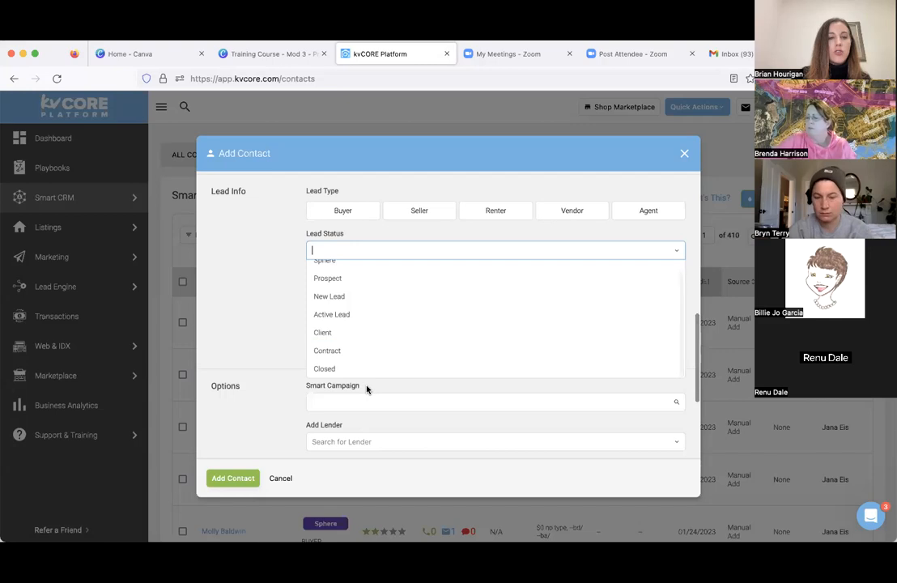
{"action": "left_click", "coordinate": [282, 325]}
{"action": "left_click", "coordinate": [366, 256]}
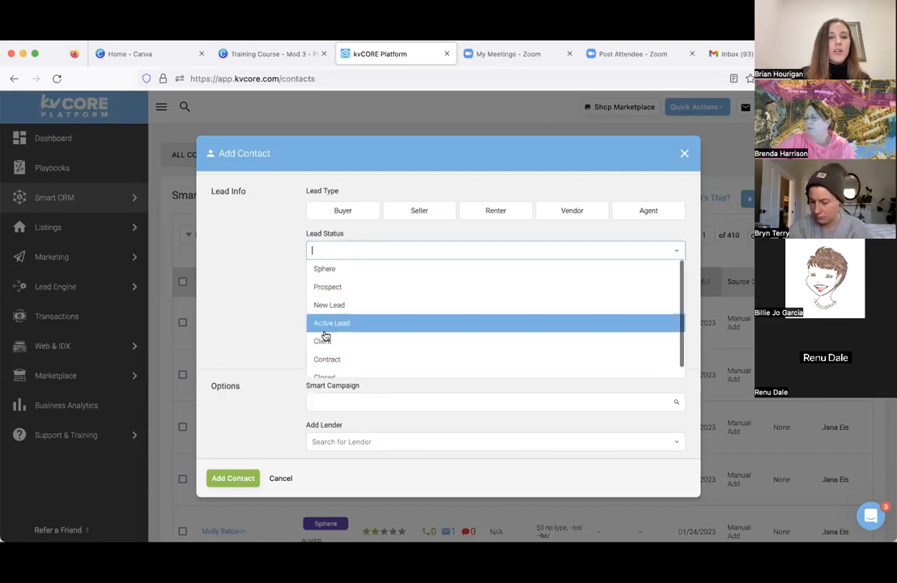
{"action": "left_click", "coordinate": [248, 278]}
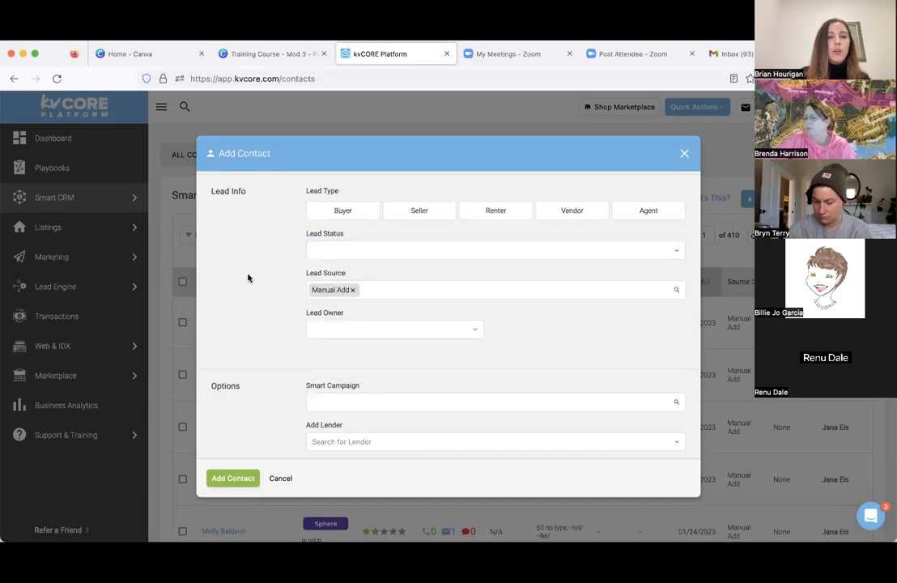
- Review the form's Smart Campaign choices, lender options and Note field, and close Add Contact without saving
{"action": "scroll", "coordinate": [248, 278], "scroll_direction": "down", "scroll_amount": 5}
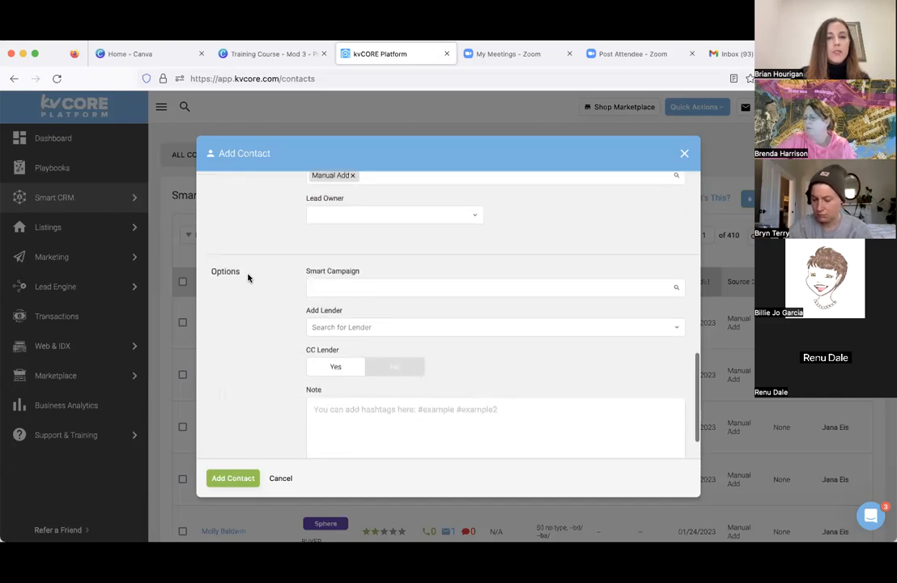
{"action": "scroll", "coordinate": [248, 278], "scroll_direction": "down", "scroll_amount": 1}
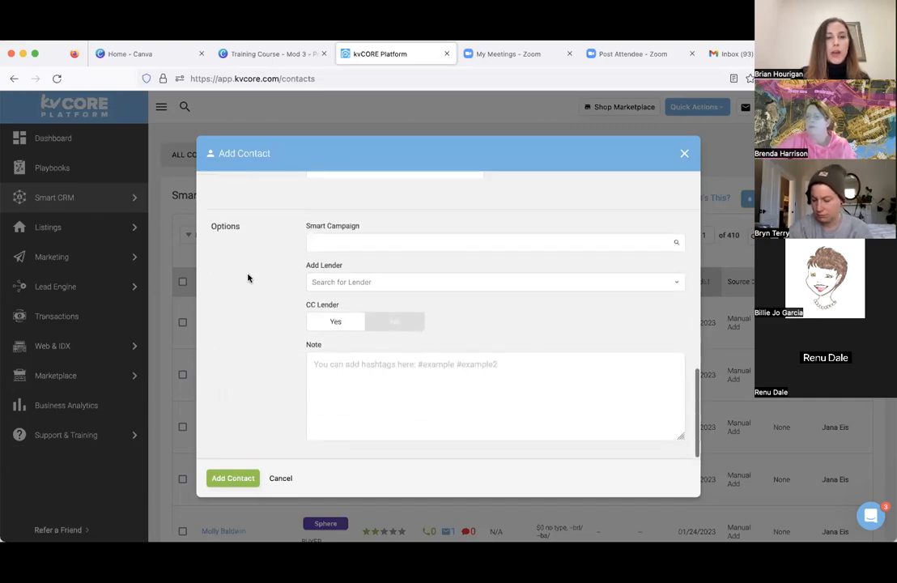
{"action": "left_click", "coordinate": [325, 243]}
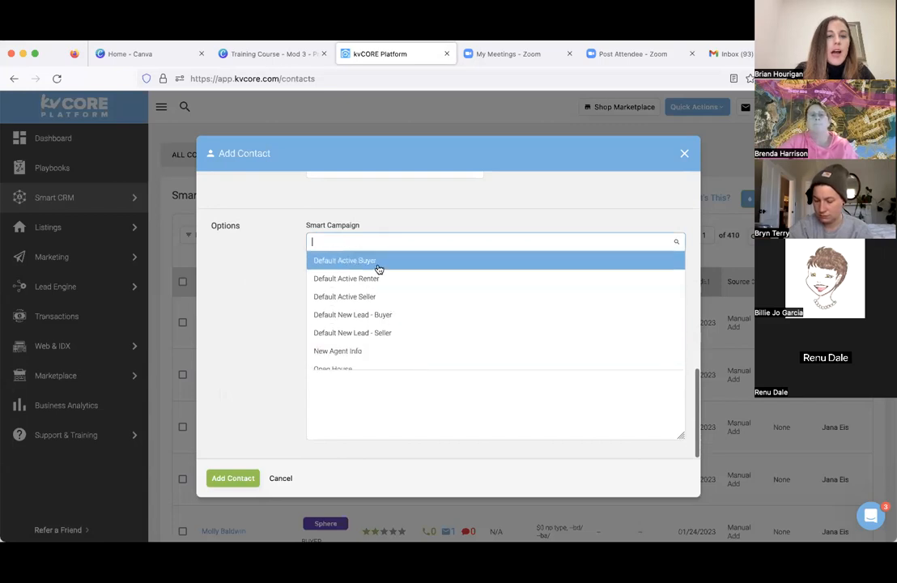
{"action": "left_click", "coordinate": [295, 249]}
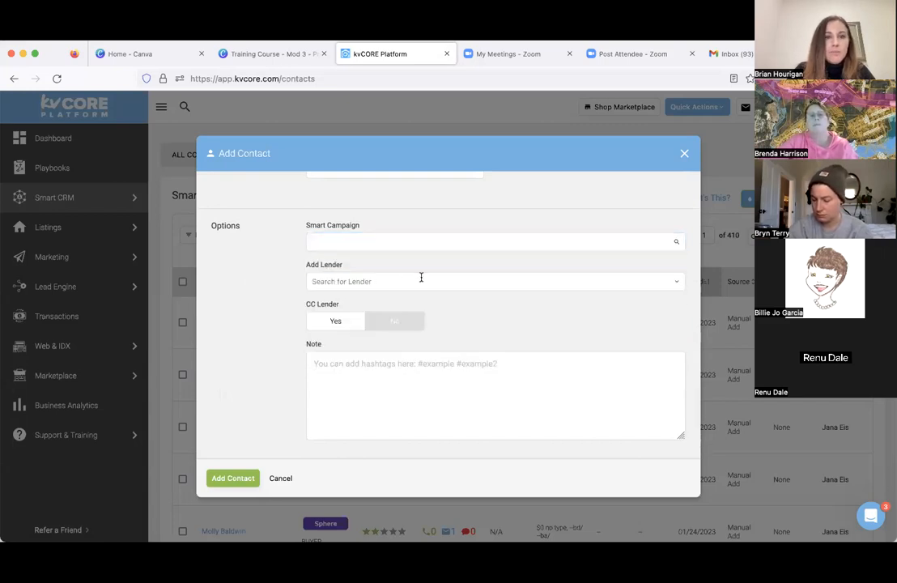
{"action": "left_click", "coordinate": [444, 370]}
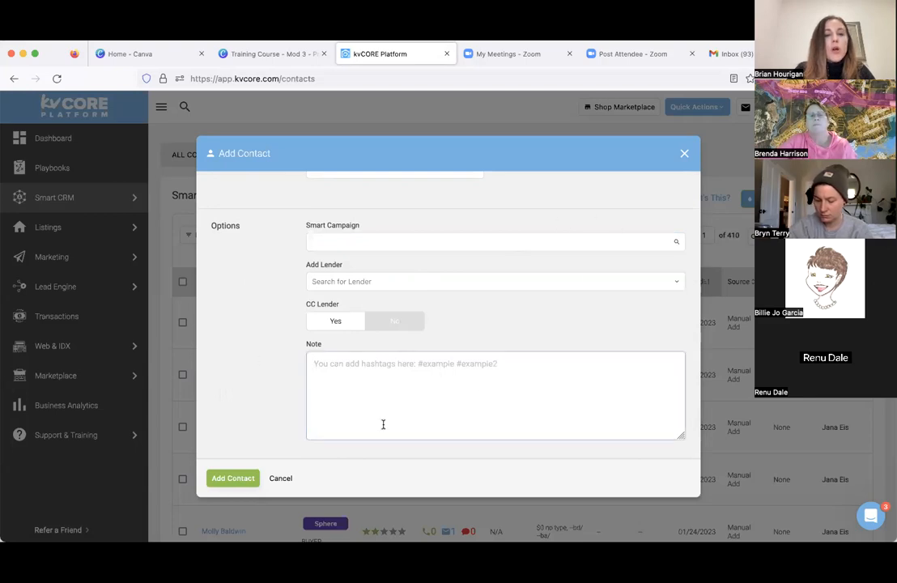
{"action": "scroll", "coordinate": [453, 340], "scroll_direction": "down", "scroll_amount": 2}
{"action": "scroll", "coordinate": [467, 312], "scroll_direction": "up", "scroll_amount": 1}
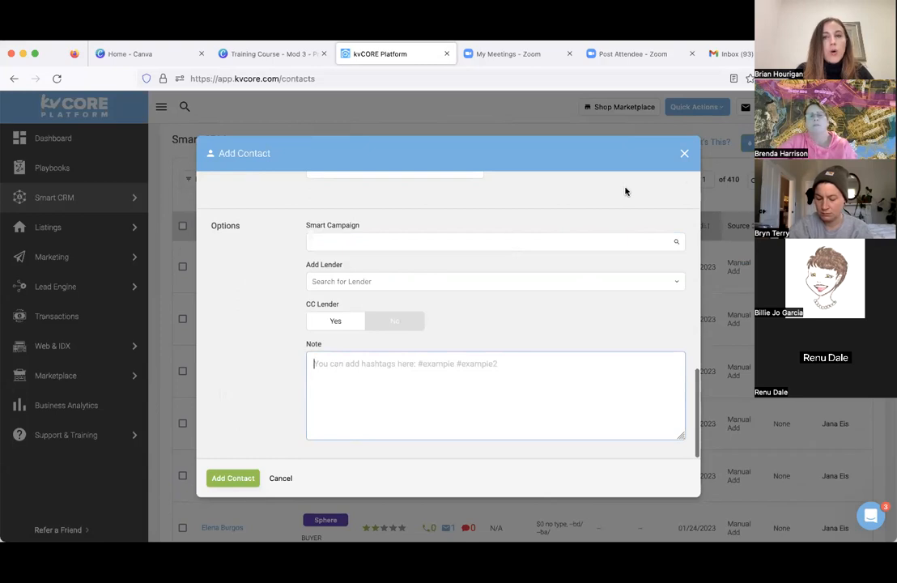
{"action": "left_click", "coordinate": [685, 157]}
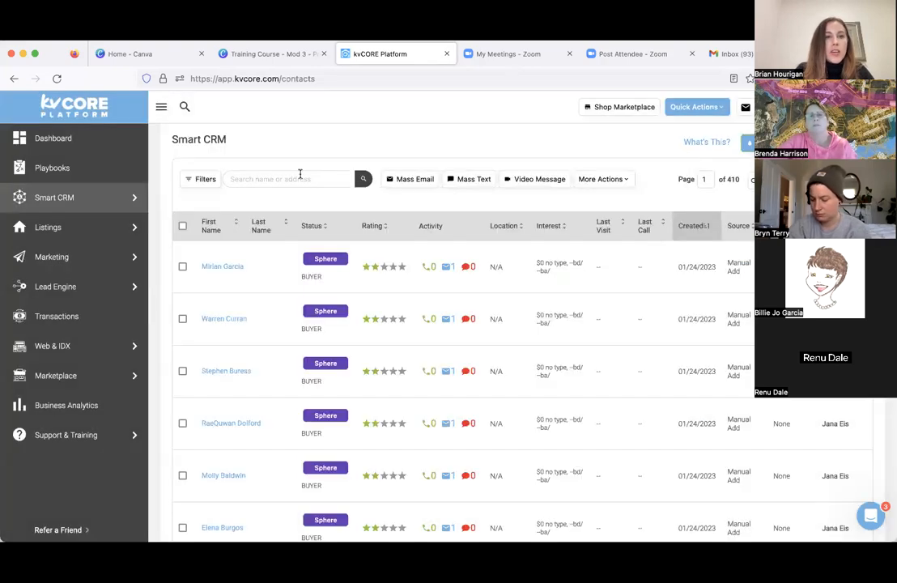
{"action": "scroll", "coordinate": [300, 174], "scroll_direction": "up", "scroll_amount": 2}
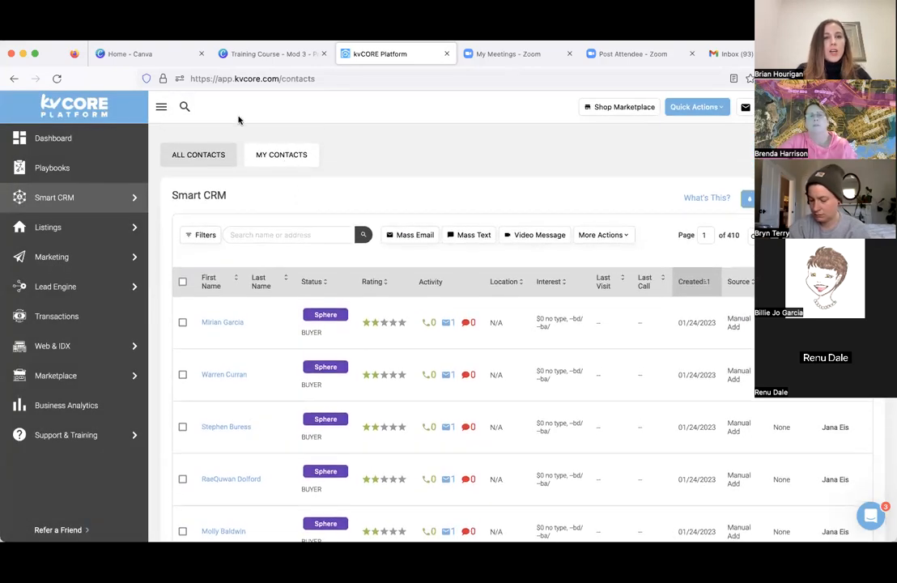
{"action": "left_click", "coordinate": [185, 106]}
{"action": "type", "text": "kate"}
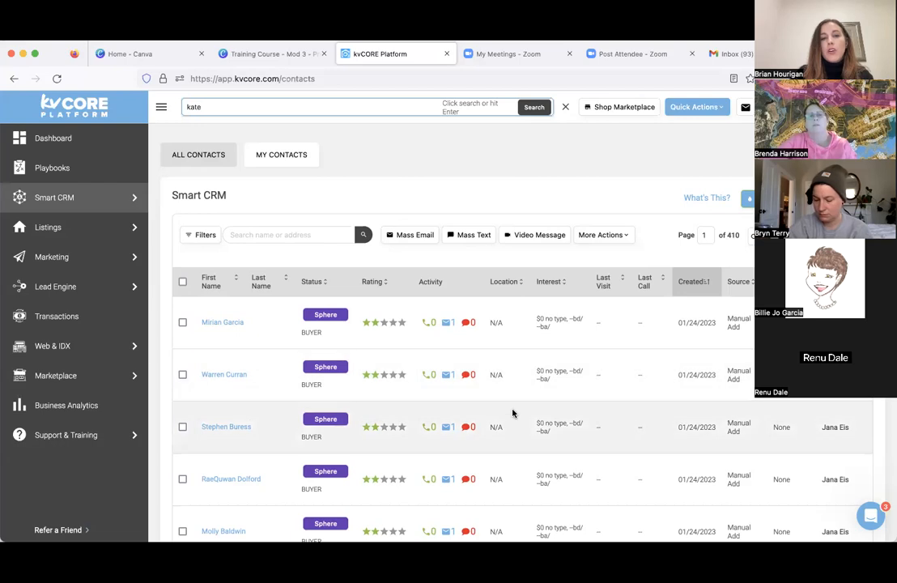
{"action": "scroll", "coordinate": [512, 410], "scroll_direction": "down", "scroll_amount": 2}
{"action": "scroll", "coordinate": [485, 364], "scroll_direction": "up", "scroll_amount": 2}
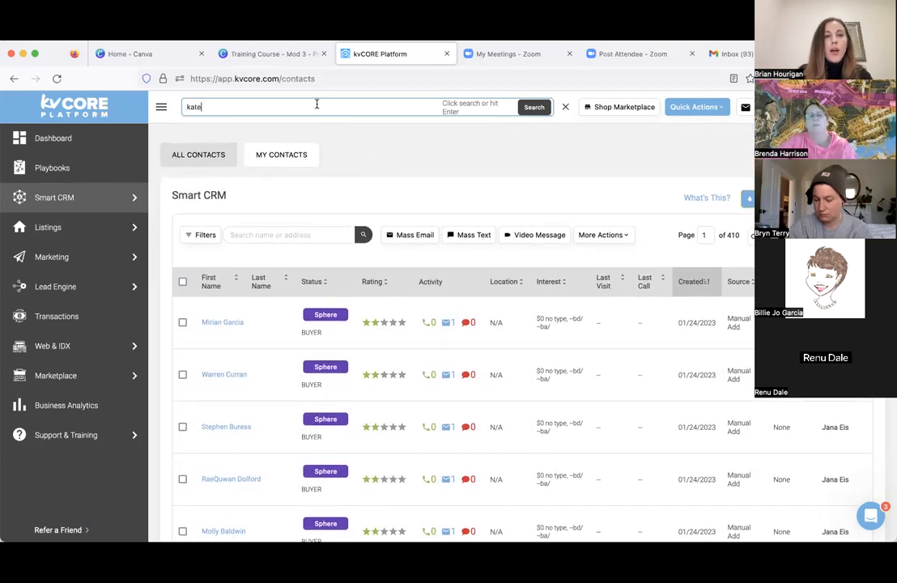
{"action": "key", "text": "BackSpace"}
{"action": "key", "text": "BackSpace"}
{"action": "key", "text": "BackSpace"}
{"action": "key", "text": "BackSpace"}
{"action": "key", "text": "BackSpace"}
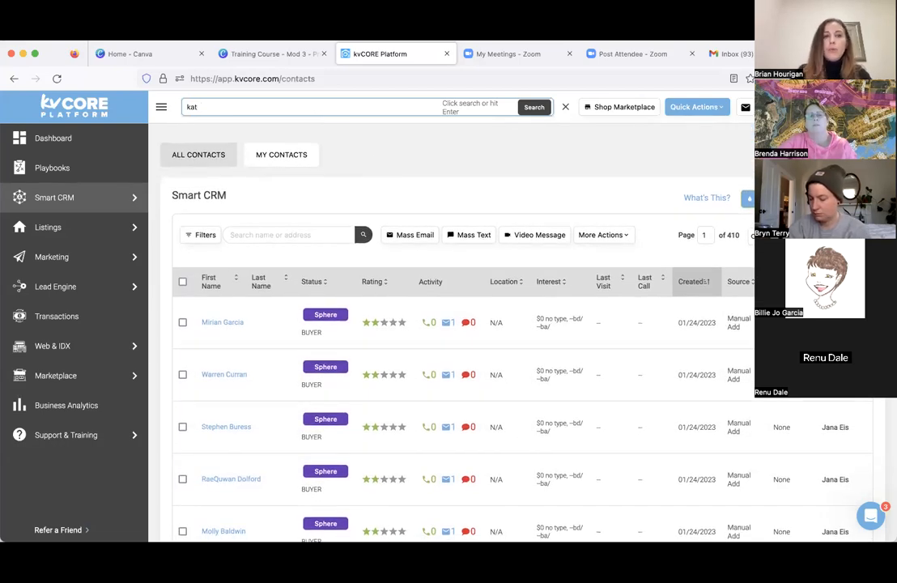
{"action": "scroll", "coordinate": [330, 351], "scroll_direction": "down", "scroll_amount": 3}
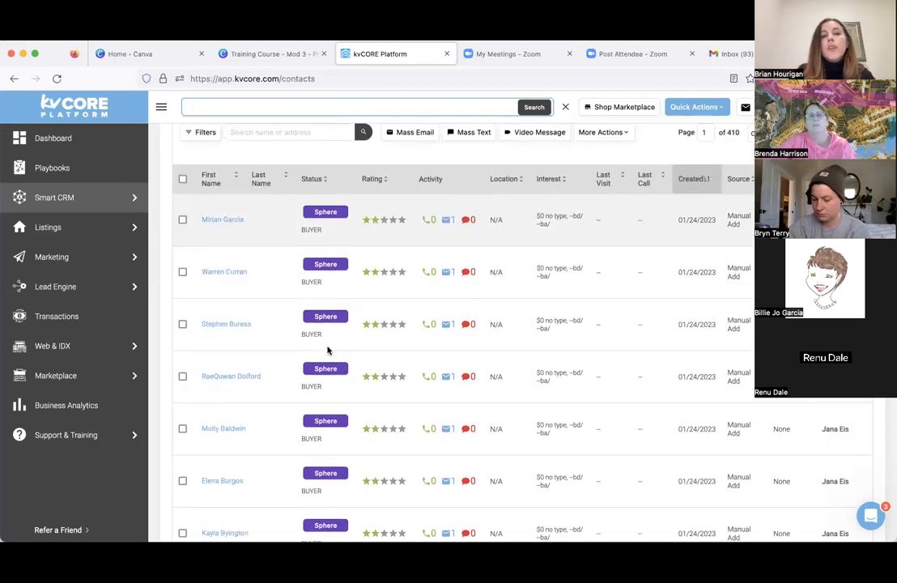
- Limit the Smart CRM list to My Contacts, and use the global search to open a contact's record by full name
{"action": "scroll", "coordinate": [330, 351], "scroll_direction": "up", "scroll_amount": 3}
{"action": "left_click", "coordinate": [285, 152]}
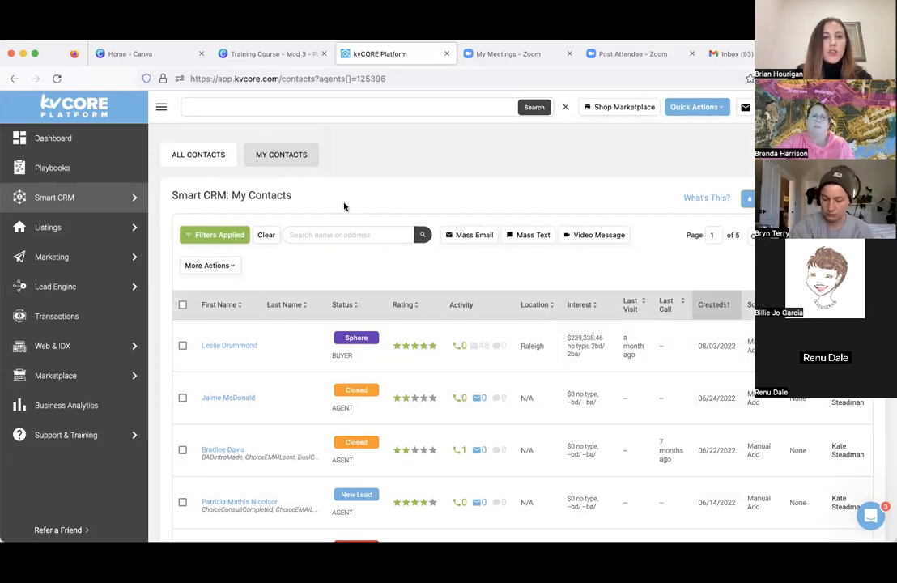
{"action": "left_click", "coordinate": [332, 106]}
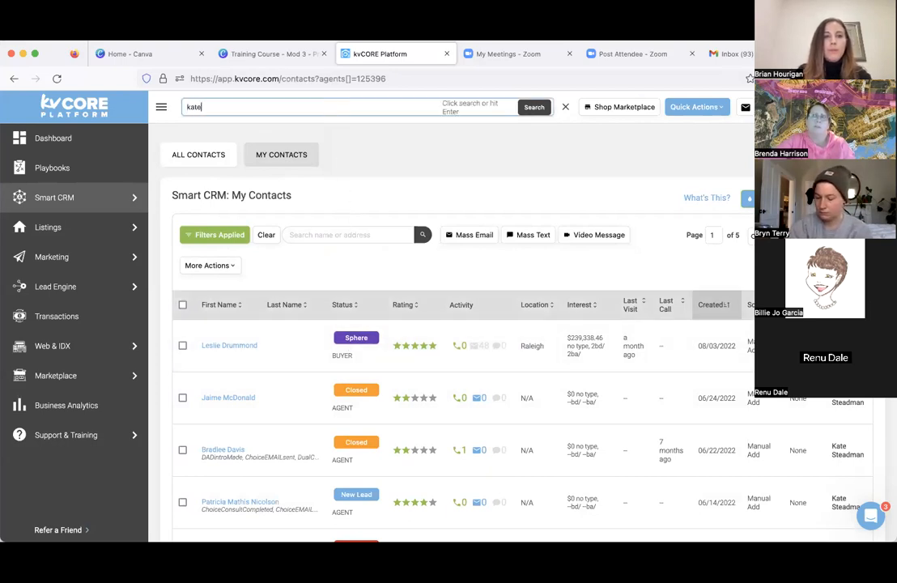
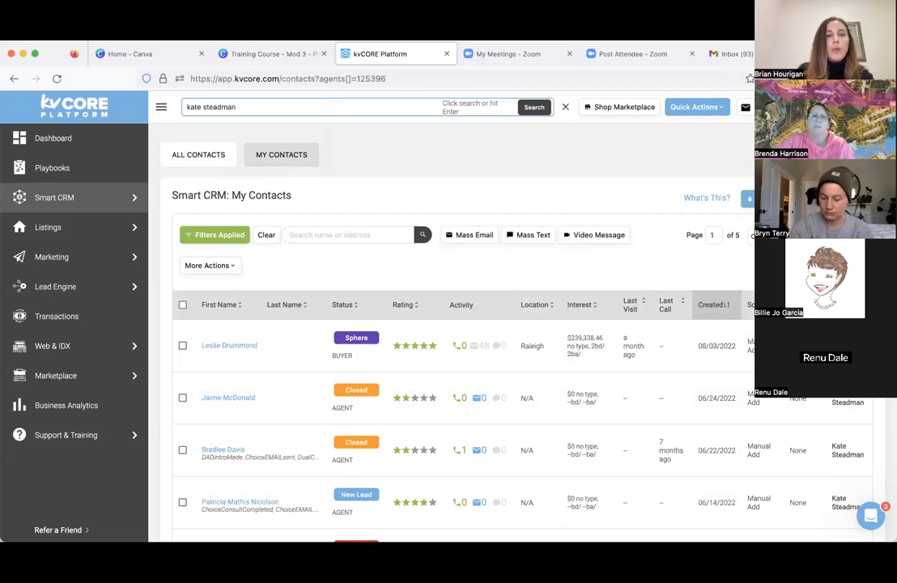
{"action": "left_click", "coordinate": [370, 126]}
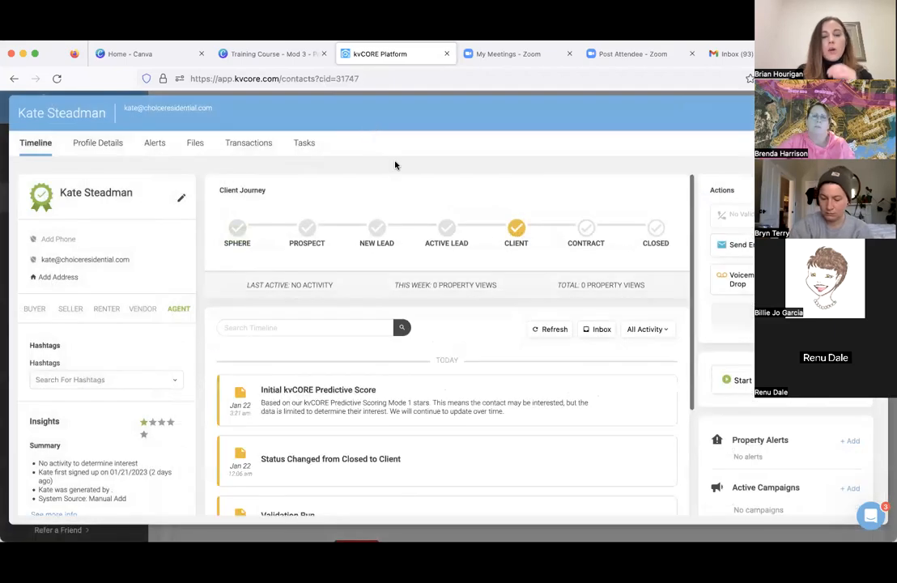
- Examine the contact record's Timeline page, including the client journey and activity, and activate the Hashtags search field
{"action": "scroll", "coordinate": [477, 297], "scroll_direction": "down", "scroll_amount": 1}
{"action": "scroll", "coordinate": [481, 287], "scroll_direction": "up", "scroll_amount": 1}
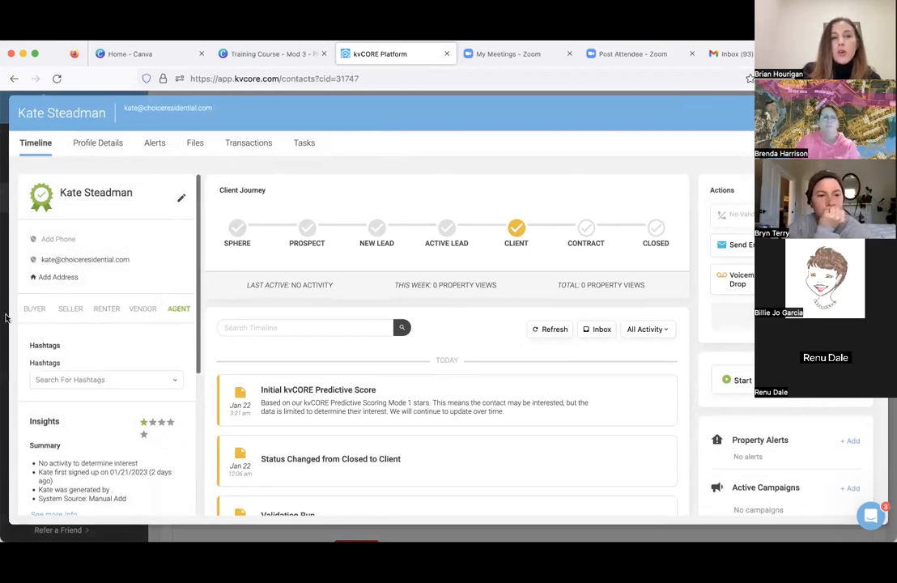
{"action": "left_click", "coordinate": [125, 381]}
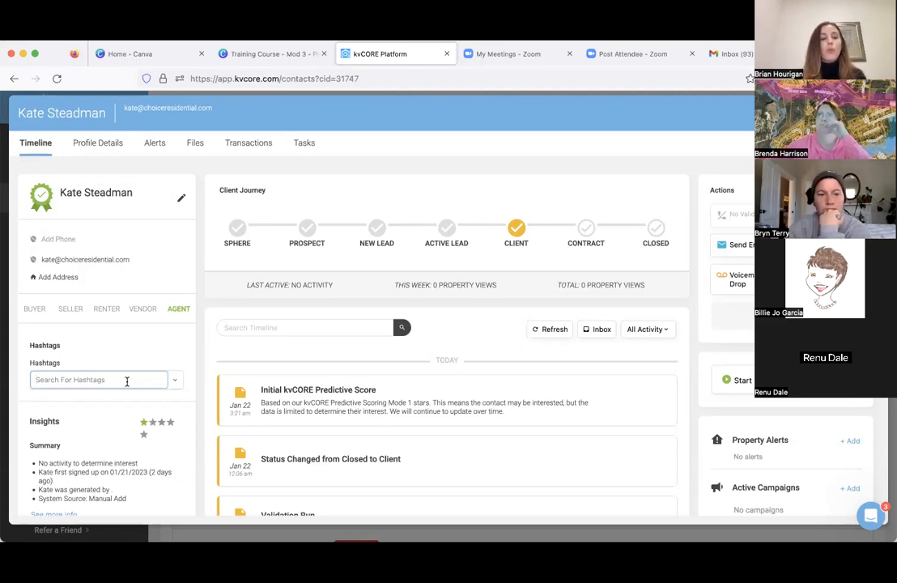
{"action": "left_click", "coordinate": [126, 380]}
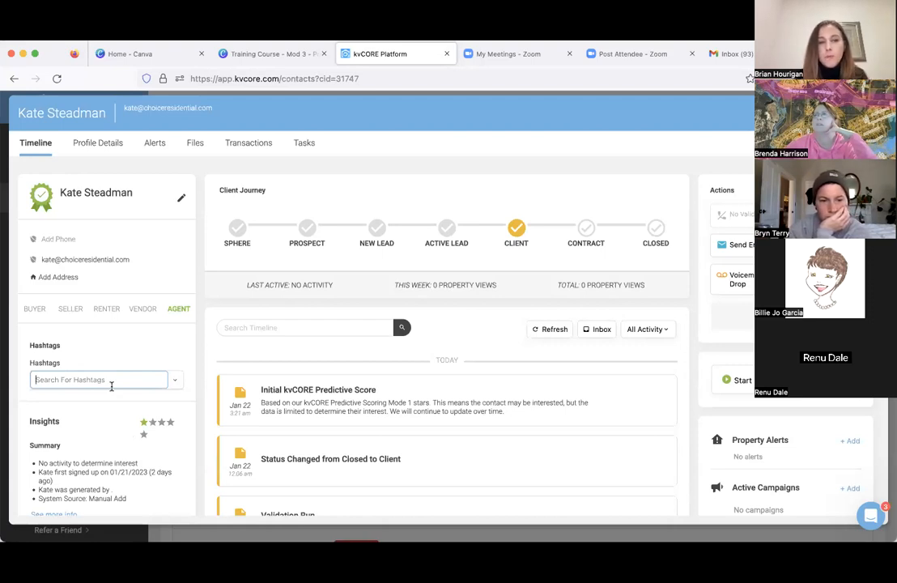
- Close the contact record and sort the My Contacts list by rating, with the highest-rated contacts first
{"action": "scroll", "coordinate": [146, 351], "scroll_direction": "down", "scroll_amount": 1}
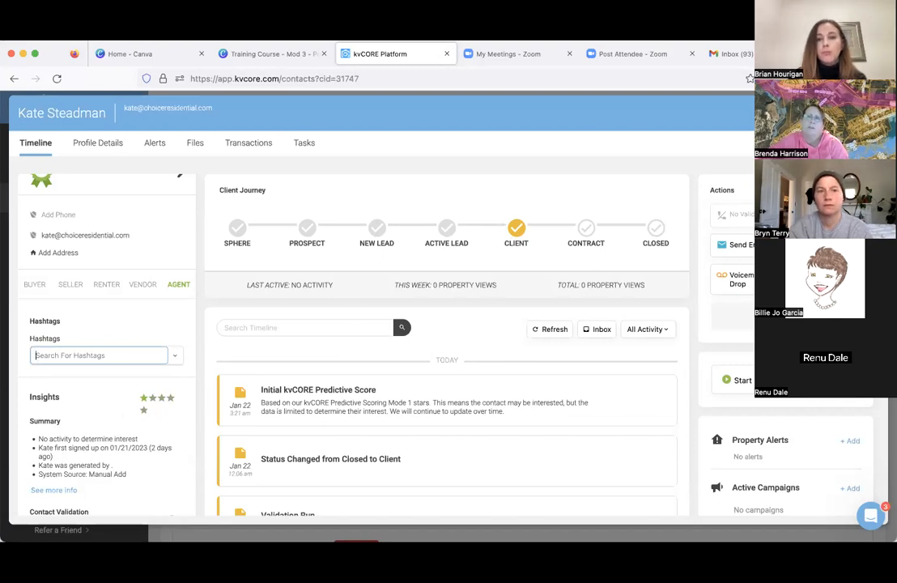
{"action": "left_click", "coordinate": [872, 112]}
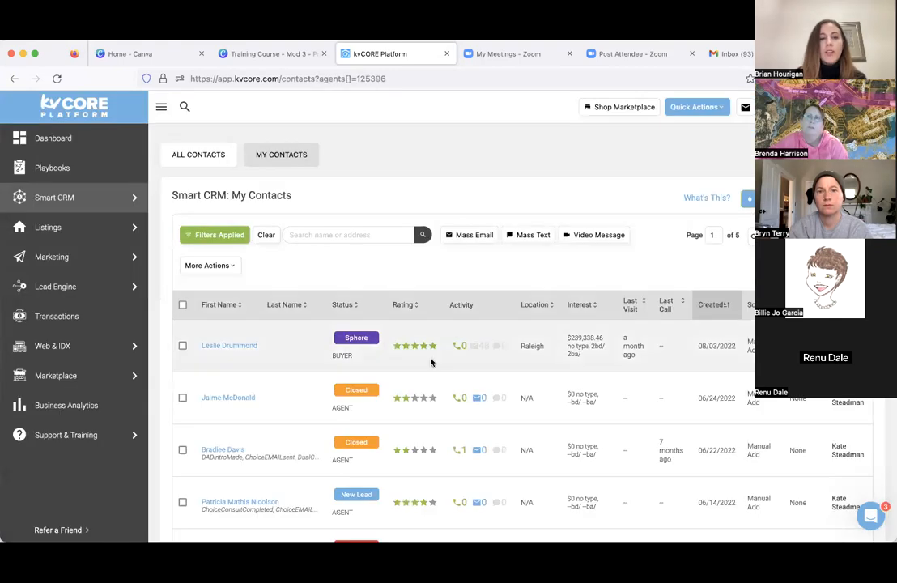
{"action": "left_click", "coordinate": [403, 311]}
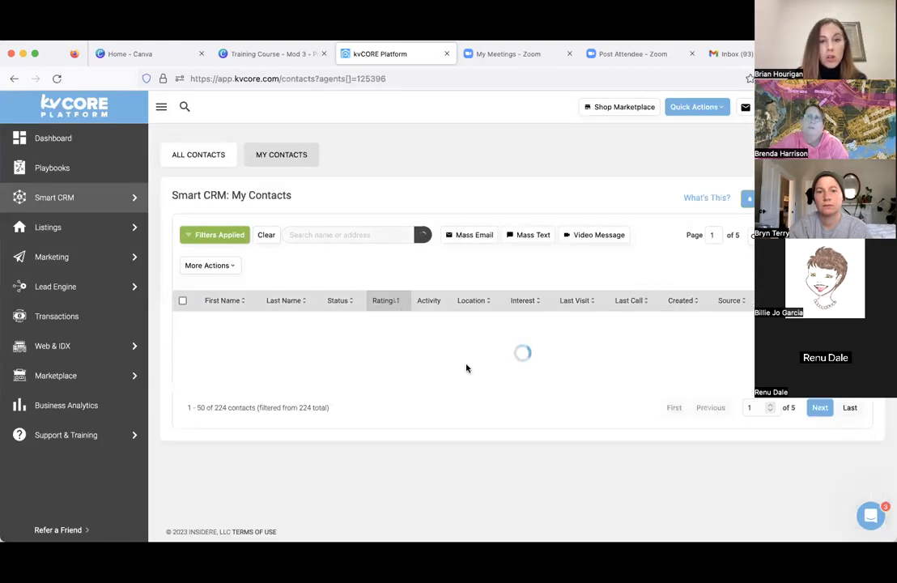
{"action": "scroll", "coordinate": [467, 367], "scroll_direction": "down", "scroll_amount": 5}
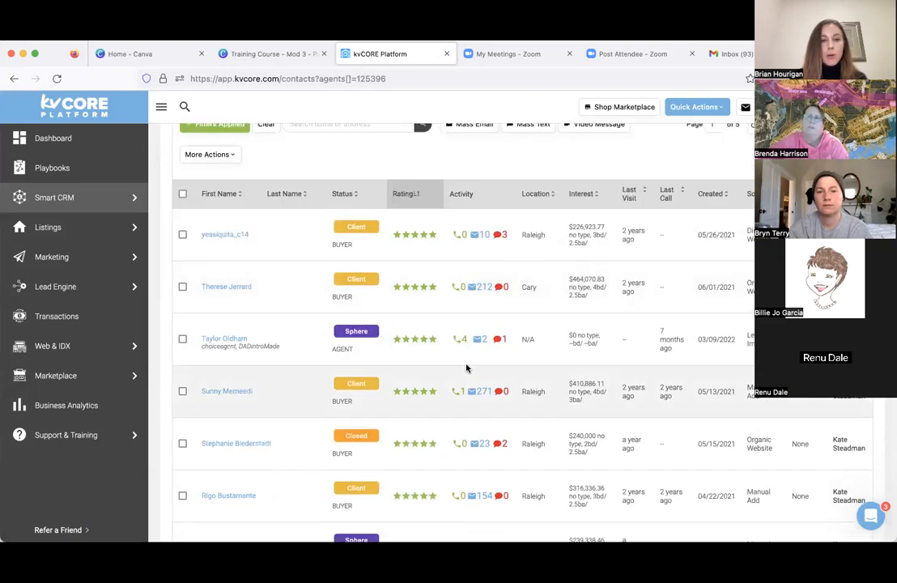
{"action": "scroll", "coordinate": [466, 367], "scroll_direction": "up", "scroll_amount": 5}
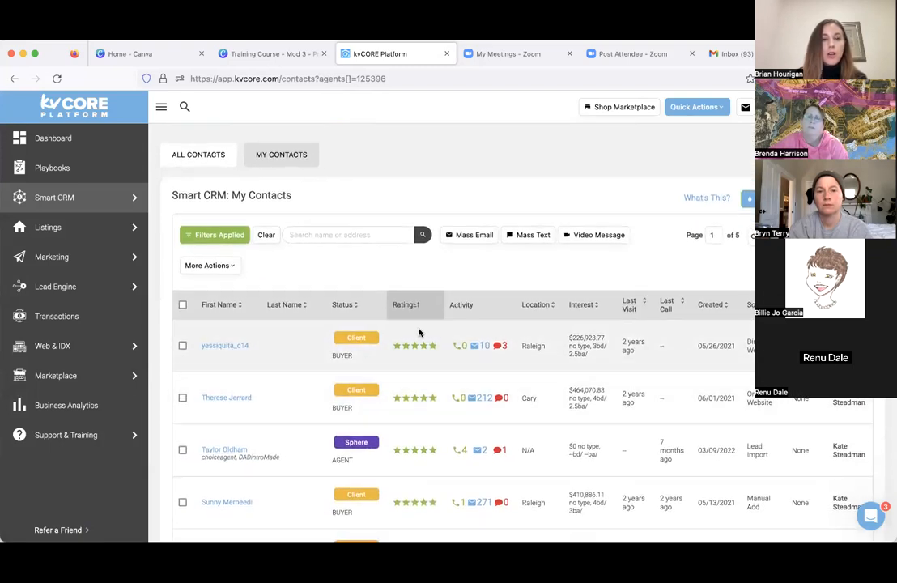
- Review the bulk actions available for contacts, and use the global search to reopen the same contact's record by full name
{"action": "left_click", "coordinate": [233, 265]}
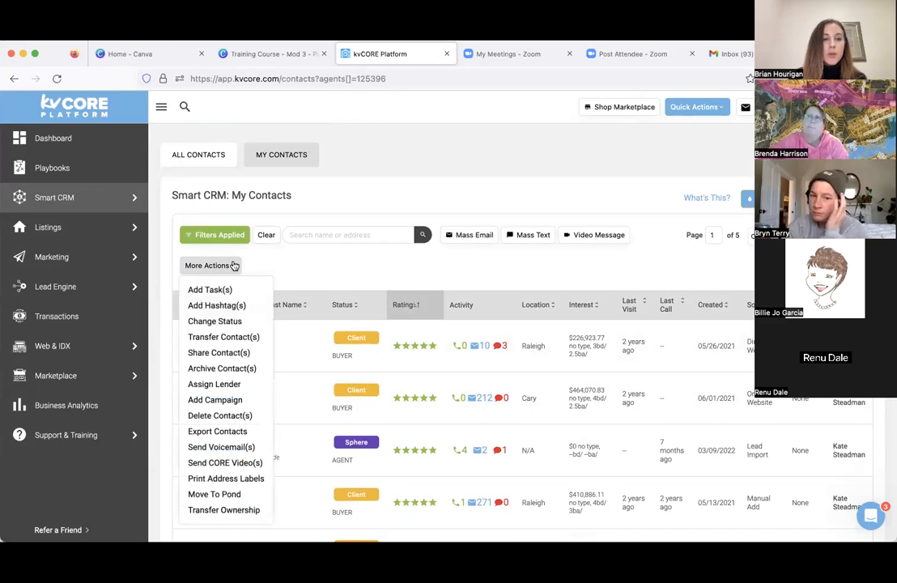
{"action": "left_click", "coordinate": [349, 275]}
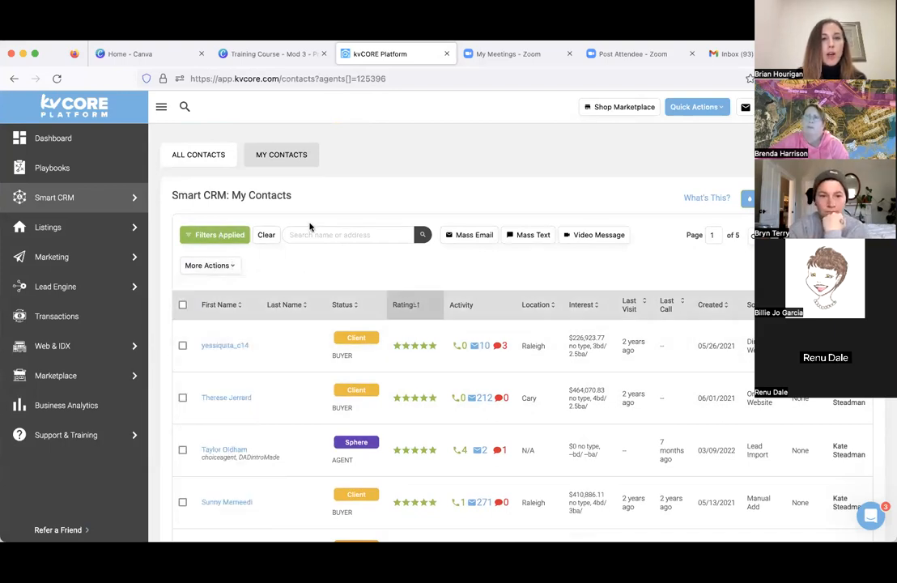
{"action": "left_click", "coordinate": [184, 106]}
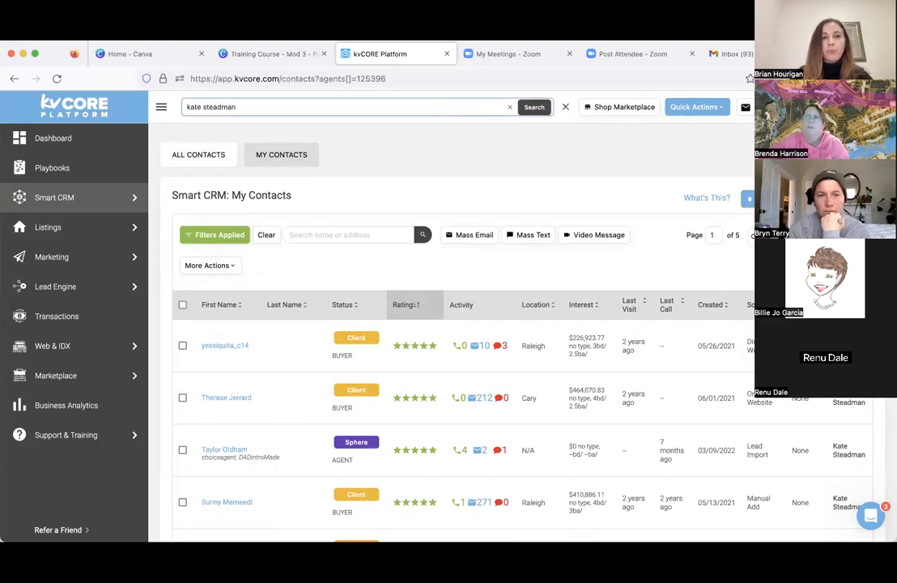
{"action": "key", "text": "Return"}
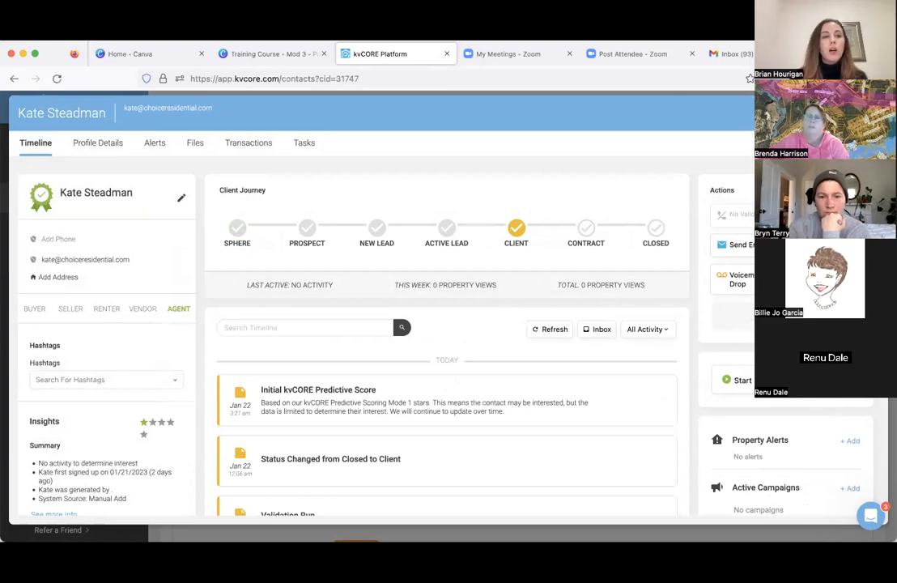
- Add and save the contact's phone number, confirming permission to call and text
{"action": "left_click", "coordinate": [59, 240]}
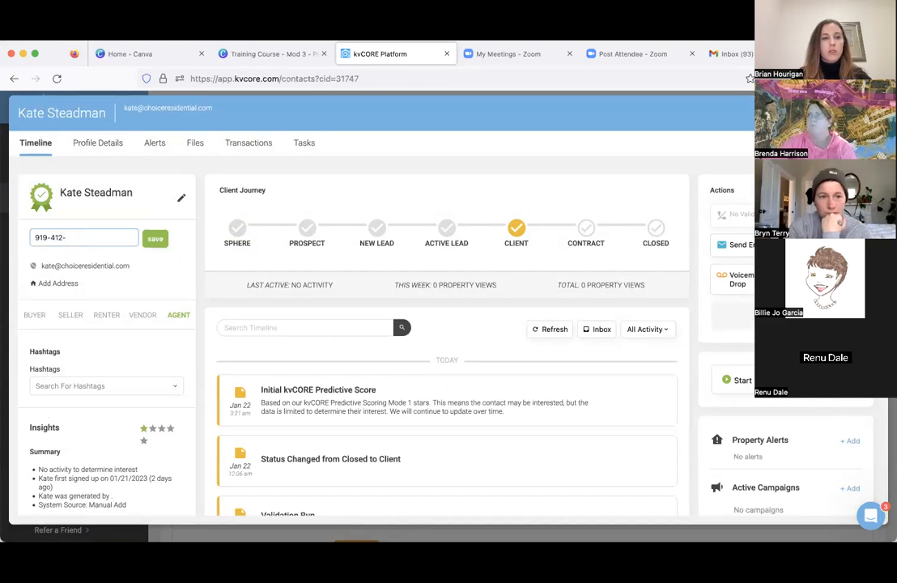
{"action": "left_click", "coordinate": [155, 238]}
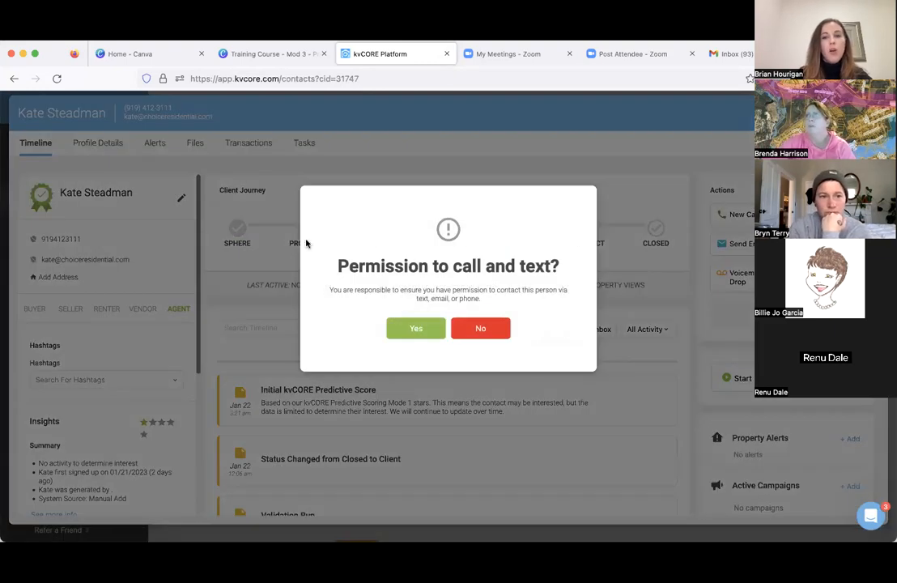
{"action": "left_click", "coordinate": [426, 323]}
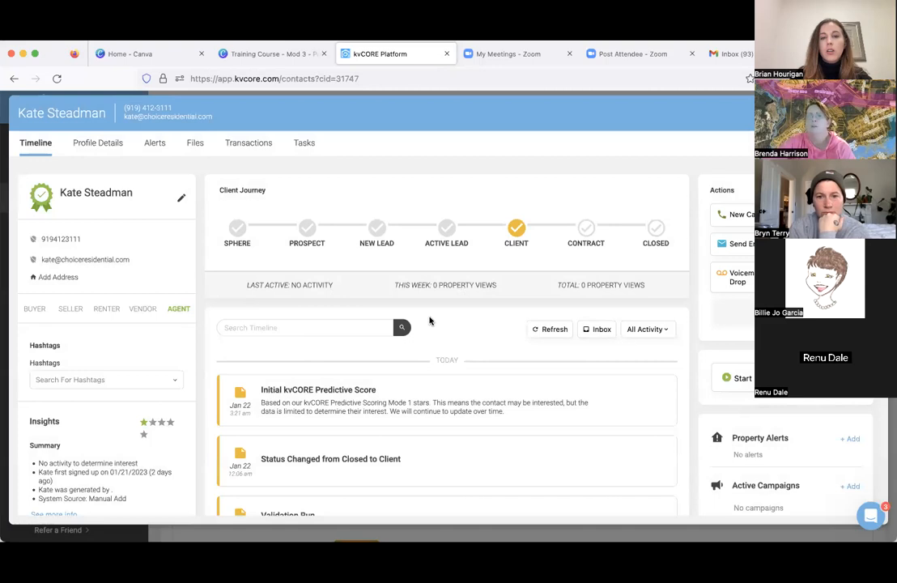
- Review the Call Now, Log Call and Schedule Call options for the contact, and close Call Contact without calling or saving
{"action": "left_click", "coordinate": [739, 214]}
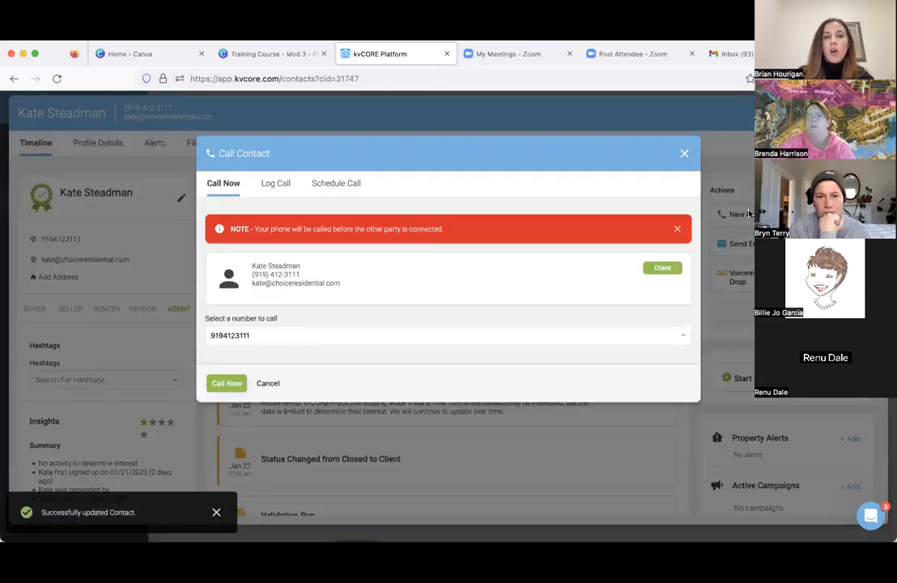
{"action": "left_click", "coordinate": [275, 183]}
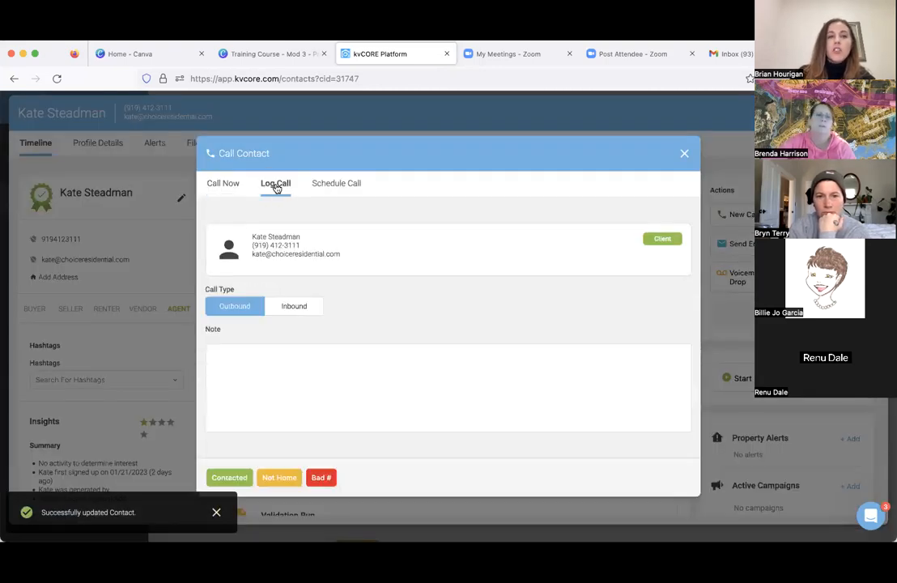
{"action": "left_click", "coordinate": [268, 385]}
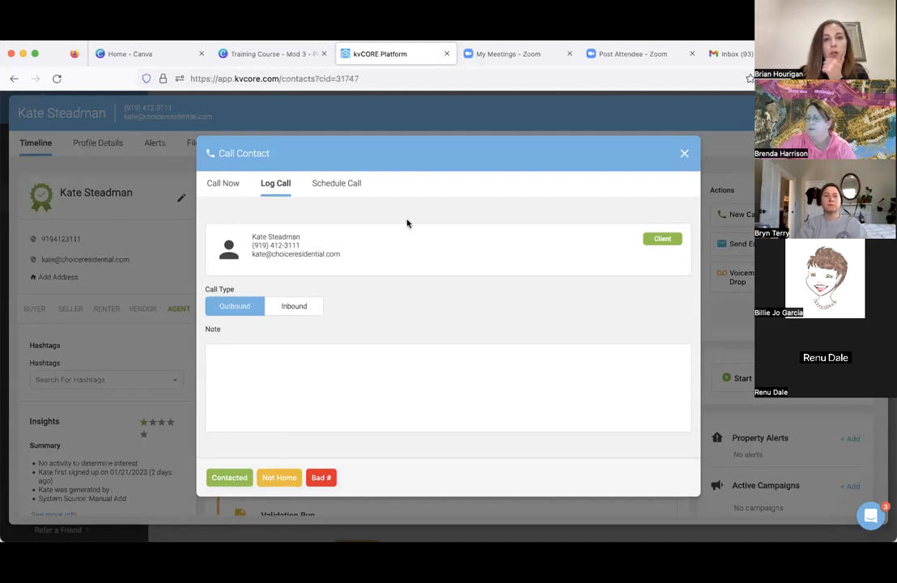
{"action": "left_click", "coordinate": [350, 183]}
{"action": "scroll", "coordinate": [382, 377], "scroll_direction": "down", "scroll_amount": 3}
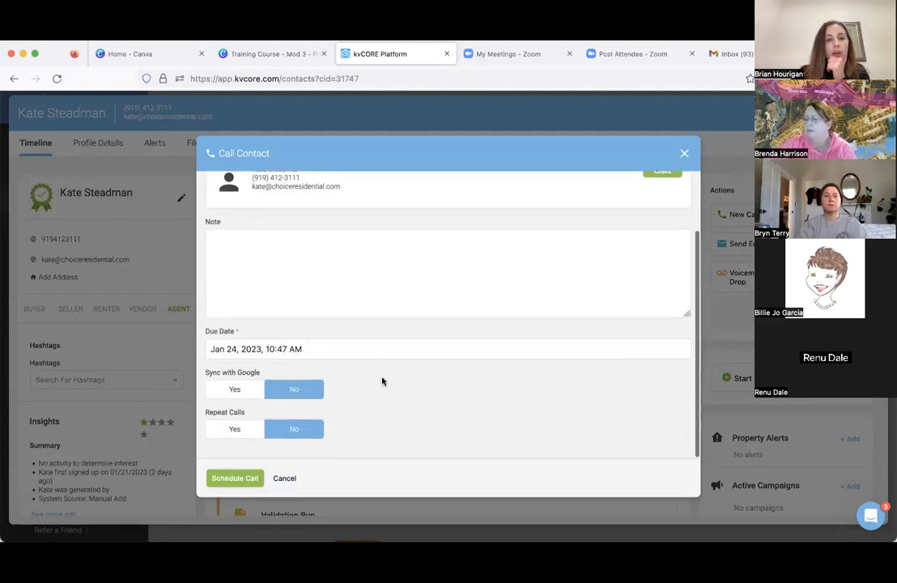
{"action": "left_click", "coordinate": [684, 153]}
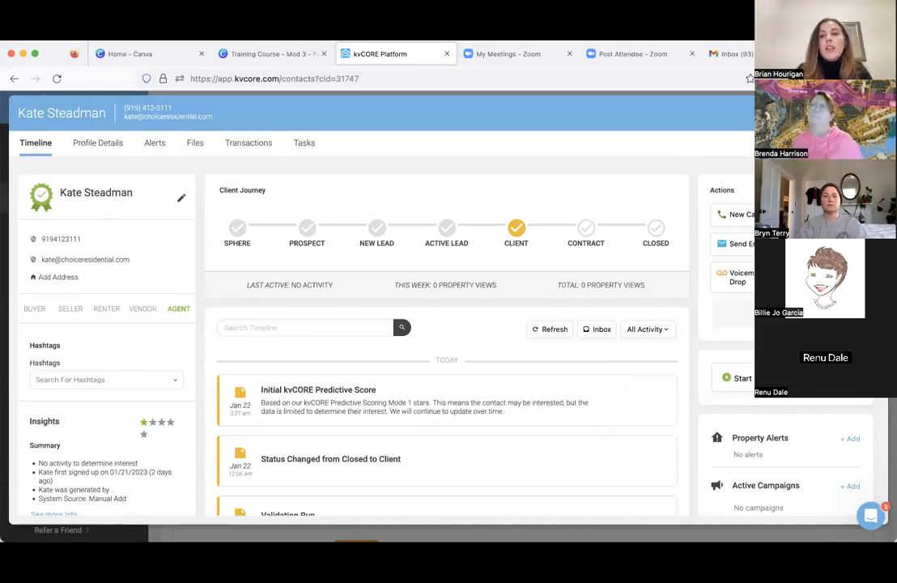
- Start a contact note reading "L -", review the Pin to Top option, and discard the note
{"action": "left_click", "coordinate": [826, 244]}
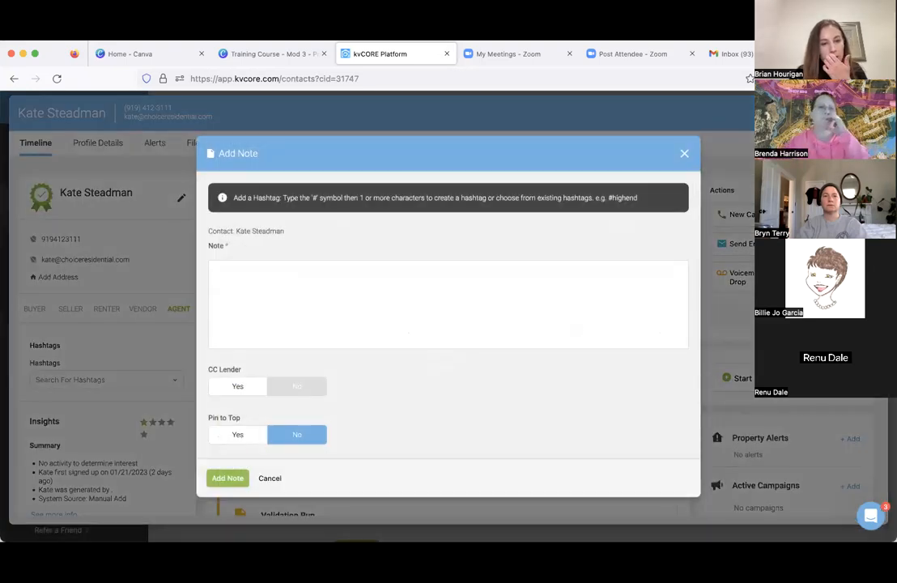
{"action": "left_click", "coordinate": [524, 276]}
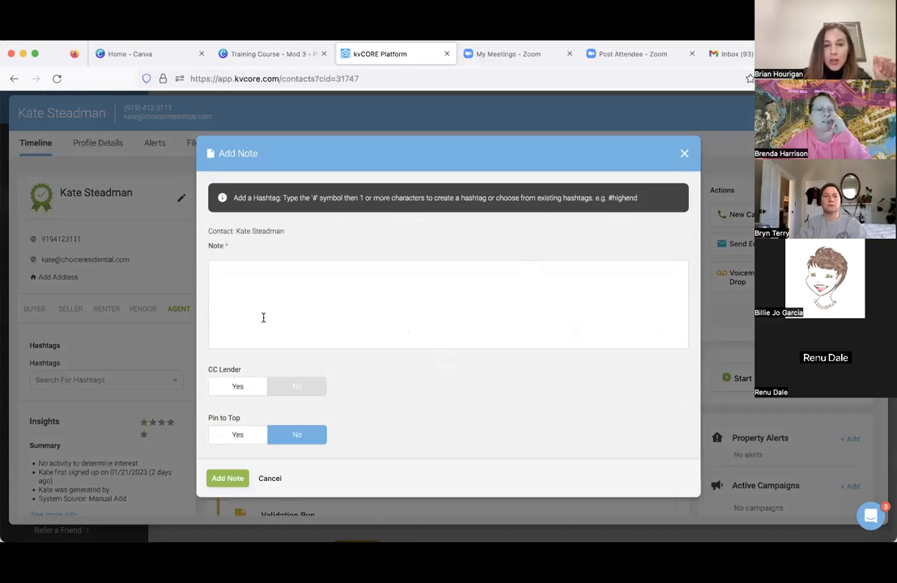
{"action": "type", "text": "L -"}
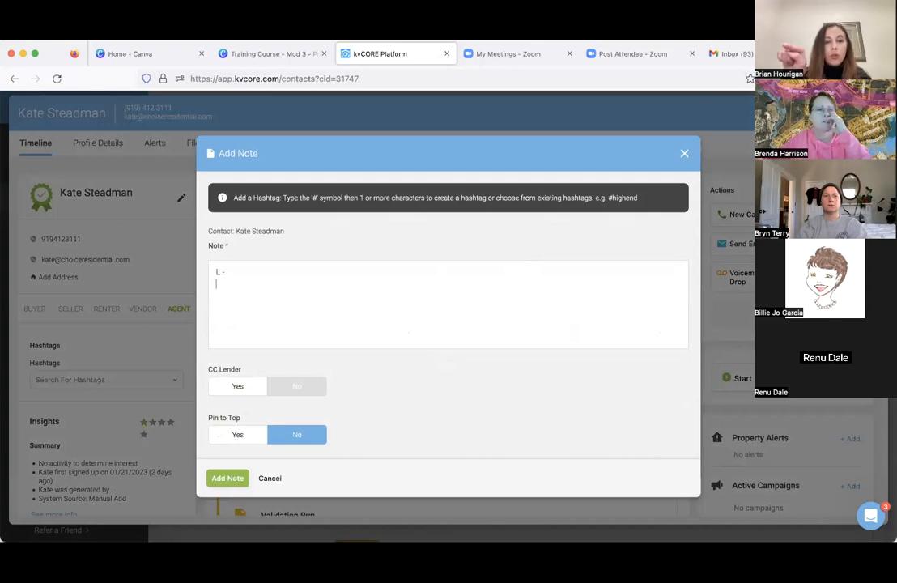
{"action": "key", "text": "super+a"}
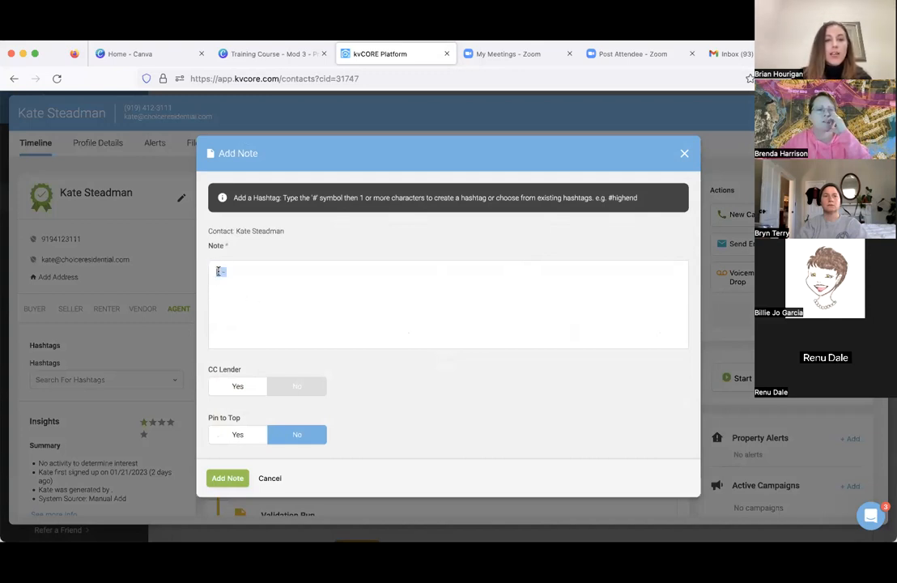
{"action": "scroll", "coordinate": [259, 306], "scroll_direction": "down", "scroll_amount": 1}
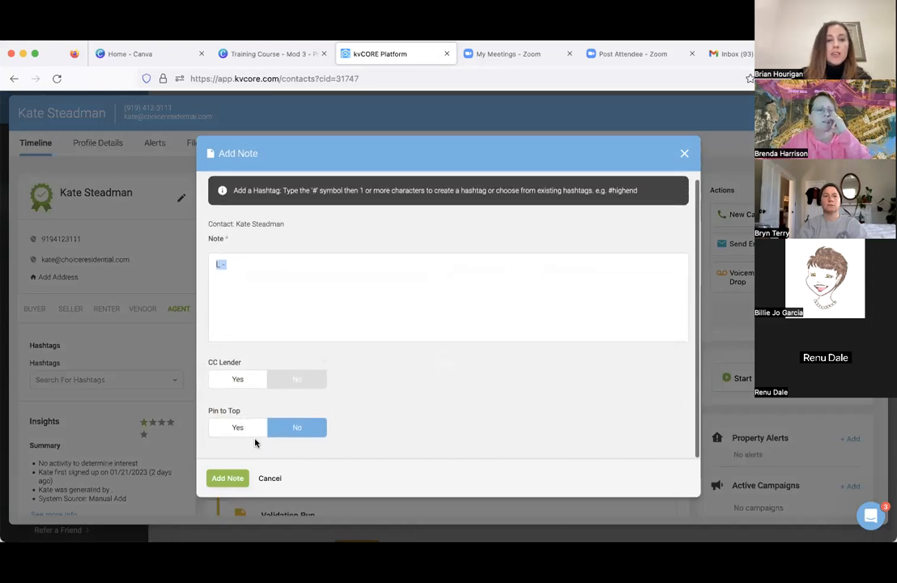
{"action": "left_click", "coordinate": [684, 153]}
{"action": "left_click", "coordinate": [407, 317]}
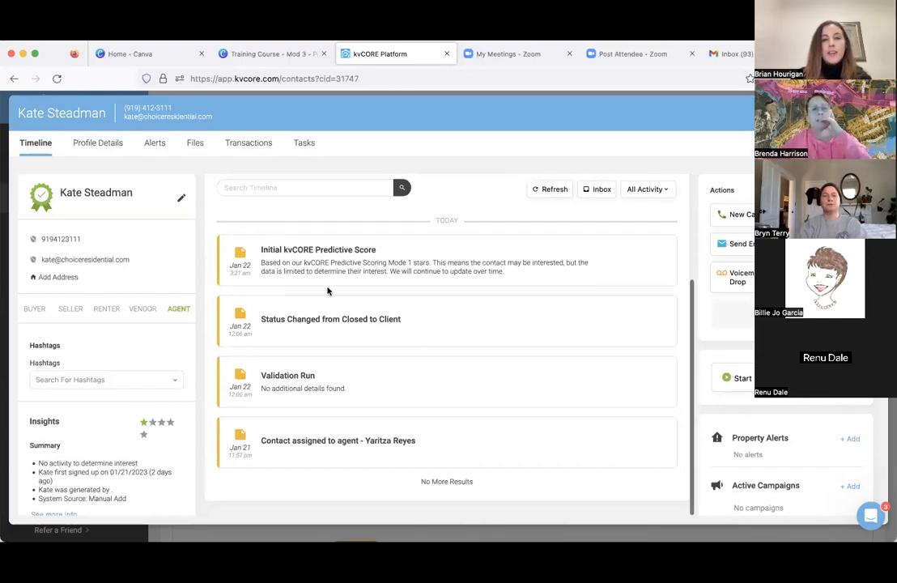
- Try the canned responses Post-call Text 2 and Post-call Text 3 in a text message to the contact, and discard the message
{"action": "scroll", "coordinate": [327, 285], "scroll_direction": "up", "scroll_amount": 2}
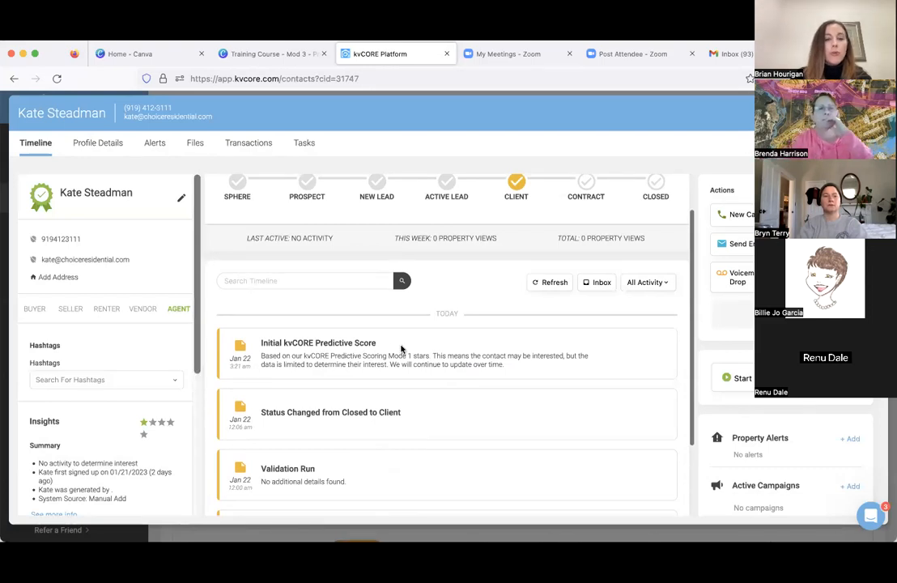
{"action": "scroll", "coordinate": [401, 349], "scroll_direction": "down", "scroll_amount": 2}
{"action": "scroll", "coordinate": [401, 348], "scroll_direction": "up", "scroll_amount": 2}
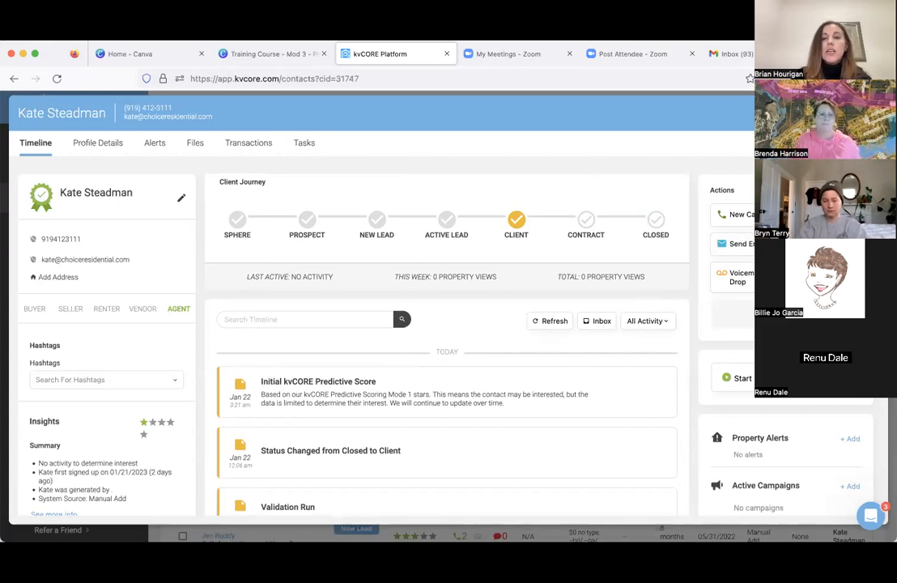
{"action": "left_click", "coordinate": [825, 214]}
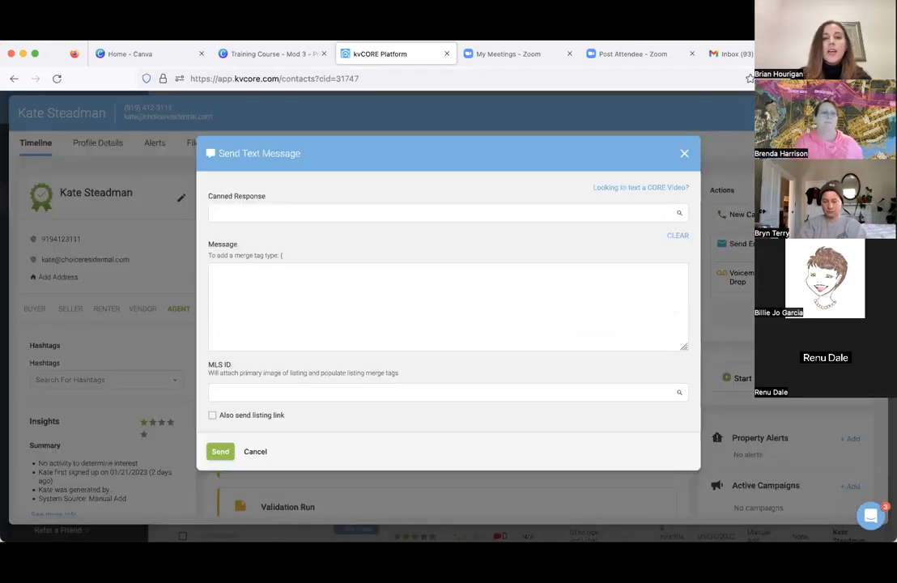
{"action": "left_click", "coordinate": [290, 212]}
{"action": "left_click", "coordinate": [263, 250]}
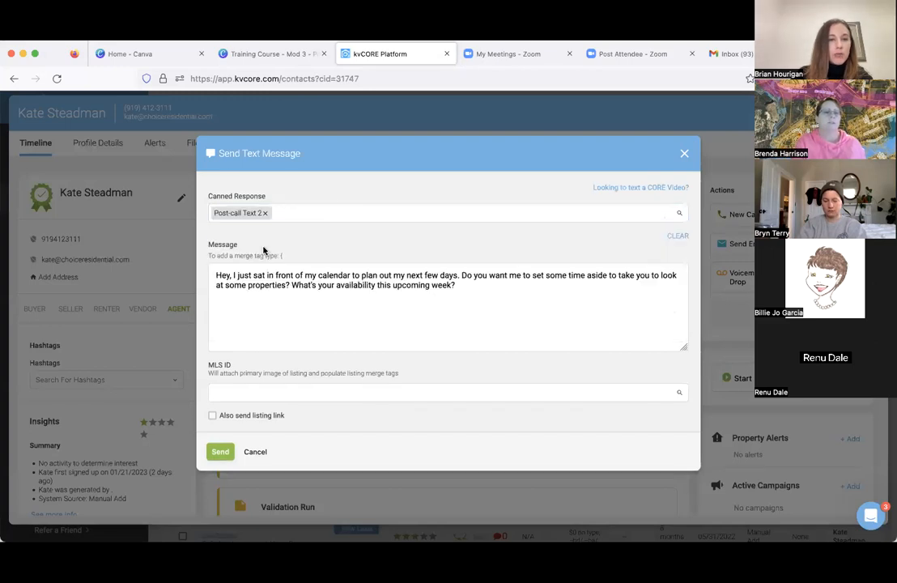
{"action": "left_click", "coordinate": [270, 212]}
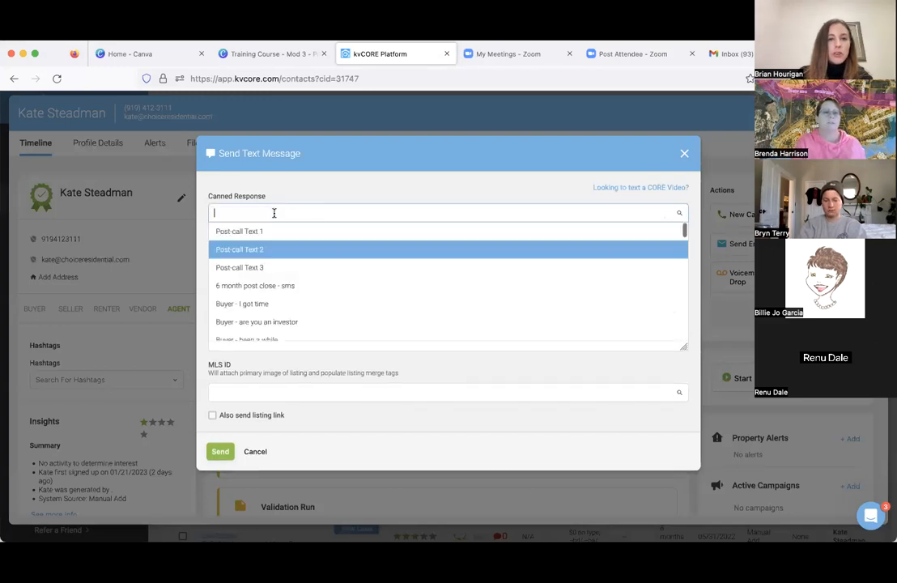
{"action": "left_click", "coordinate": [265, 272]}
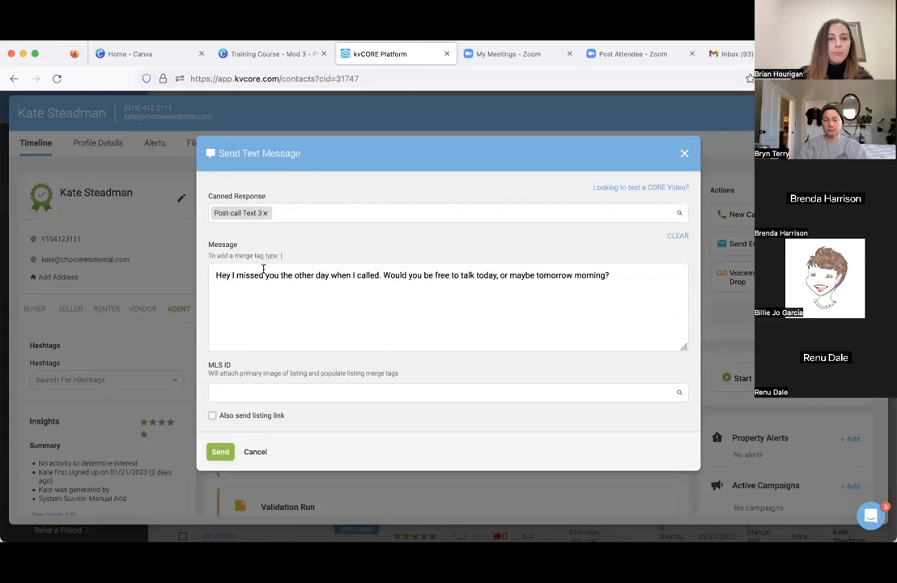
{"action": "left_click", "coordinate": [684, 153]}
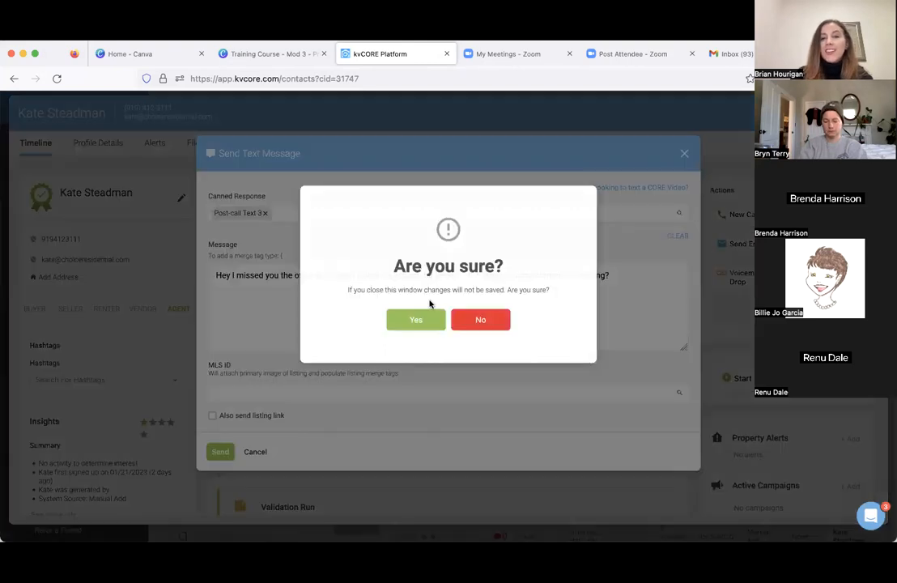
{"action": "left_click", "coordinate": [437, 329]}
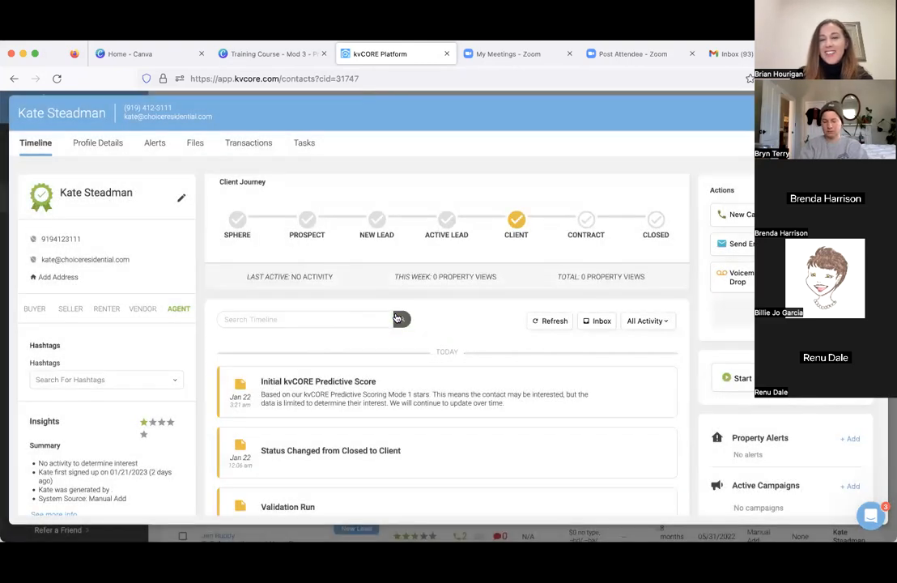
- Review the contact's additional collaboration and communication actions, close the list without choosing one, and look over the alert and report sections
{"action": "scroll", "coordinate": [726, 319], "scroll_direction": "down", "scroll_amount": 2}
{"action": "left_click", "coordinate": [726, 319]}
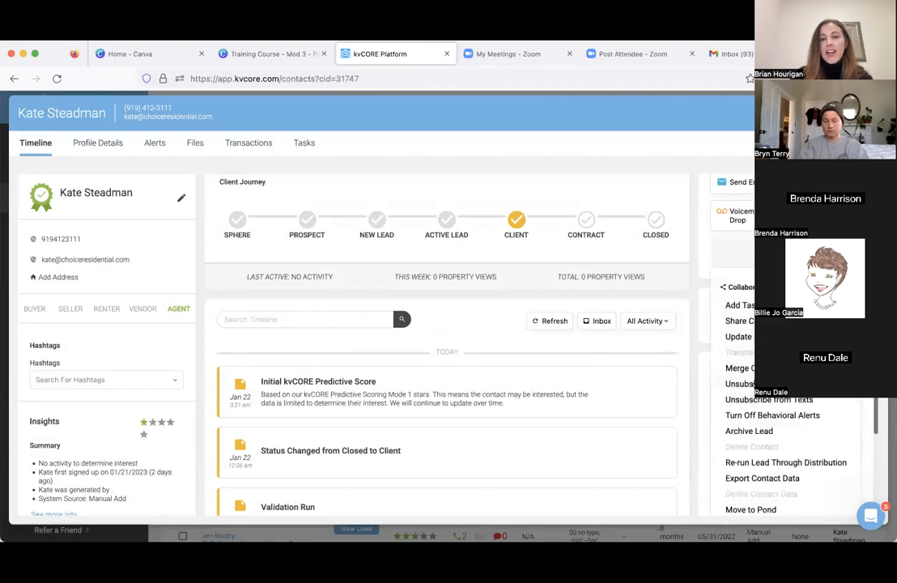
{"action": "scroll", "coordinate": [790, 364], "scroll_direction": "down", "scroll_amount": 2}
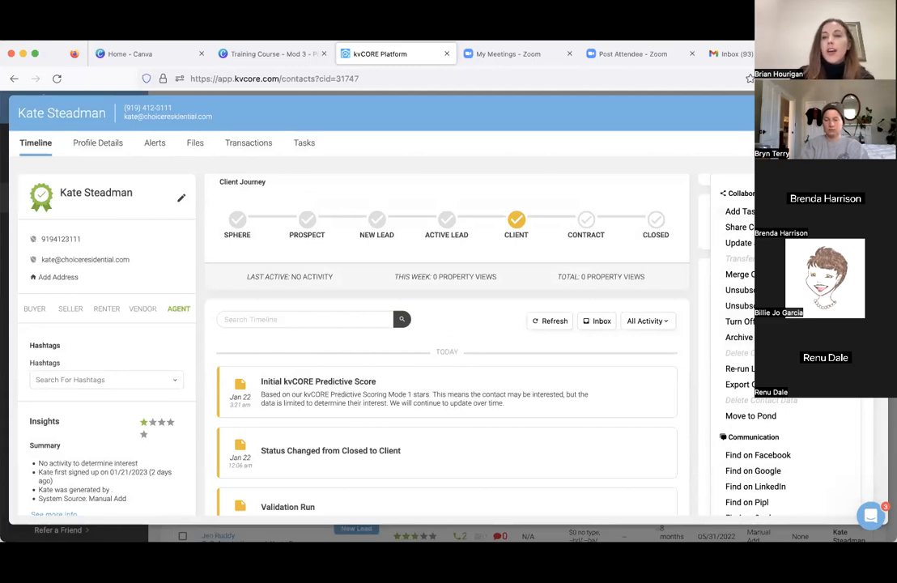
{"action": "key", "text": "Escape"}
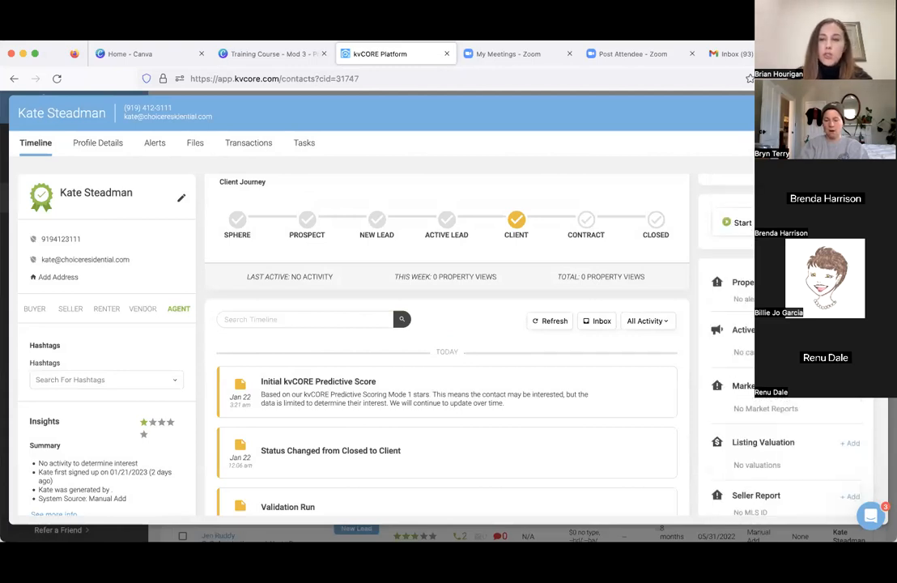
{"action": "scroll", "coordinate": [786, 453], "scroll_direction": "down", "scroll_amount": 1}
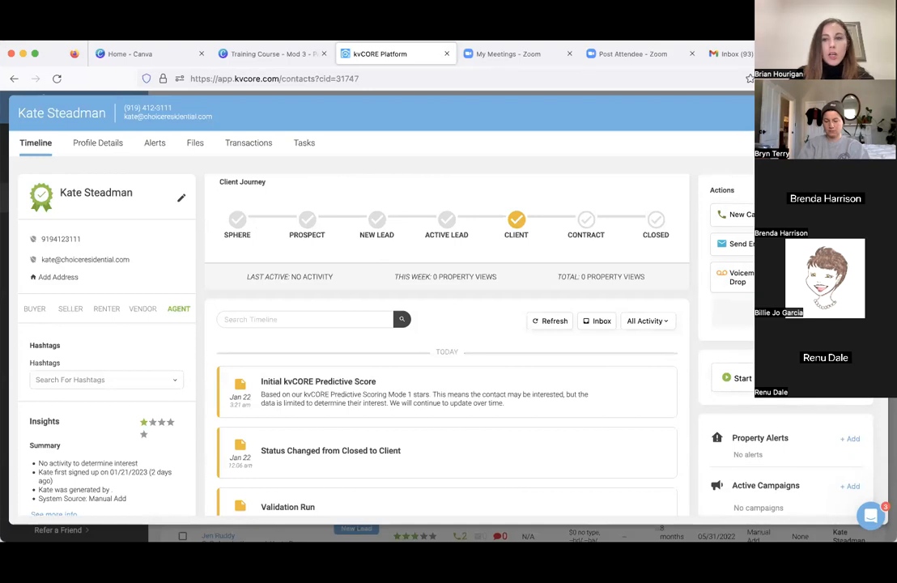
- Look through the contact's extra collaboration and communication actions once more, and close the list without choosing one
{"action": "scroll", "coordinate": [785, 314], "scroll_direction": "down", "scroll_amount": 3}
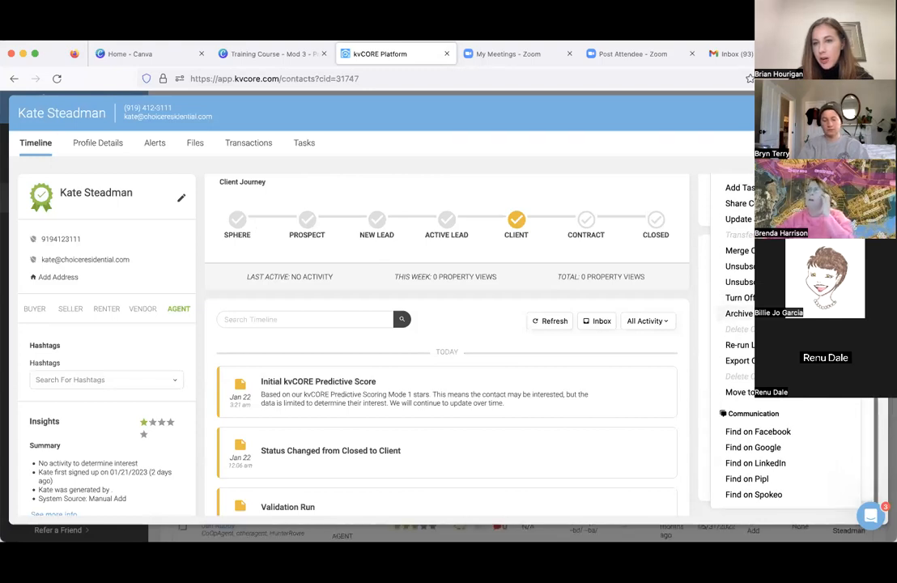
{"action": "scroll", "coordinate": [789, 340], "scroll_direction": "up", "scroll_amount": 5}
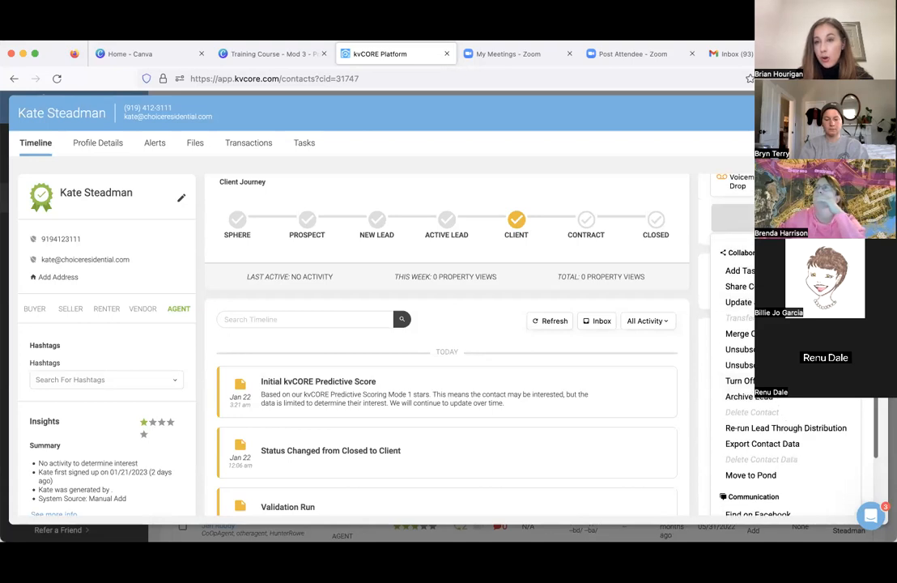
{"action": "left_click", "coordinate": [786, 218]}
{"action": "scroll", "coordinate": [786, 242], "scroll_direction": "up", "scroll_amount": 4}
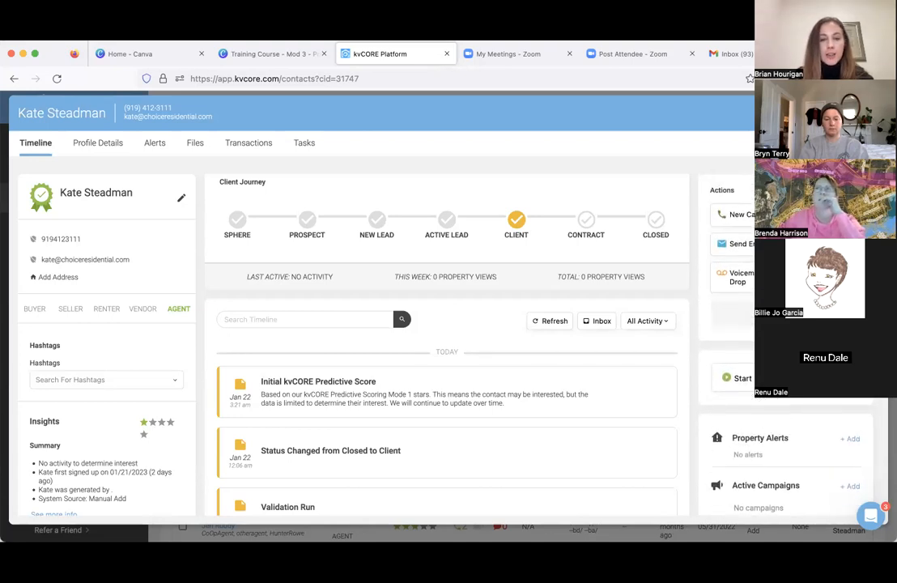
- Review the campaigns available for the contact under Active Campaigns, without adding one
{"action": "scroll", "coordinate": [785, 365], "scroll_direction": "down", "scroll_amount": 5}
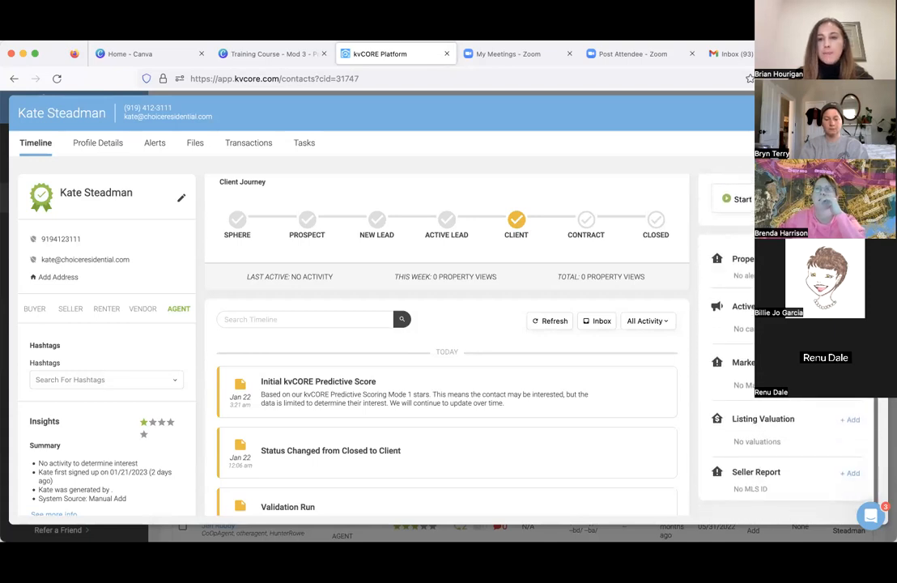
{"action": "left_click", "coordinate": [850, 307]}
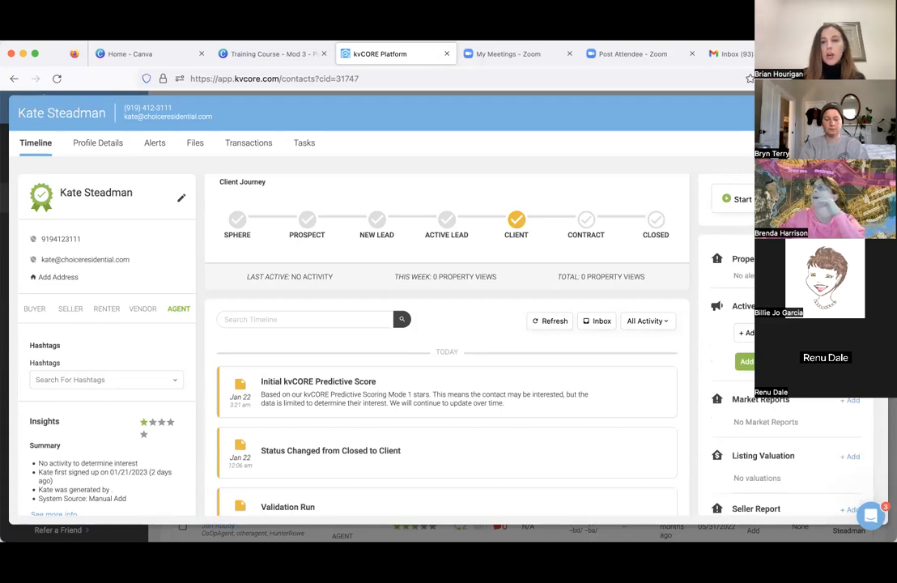
{"action": "left_click", "coordinate": [743, 333]}
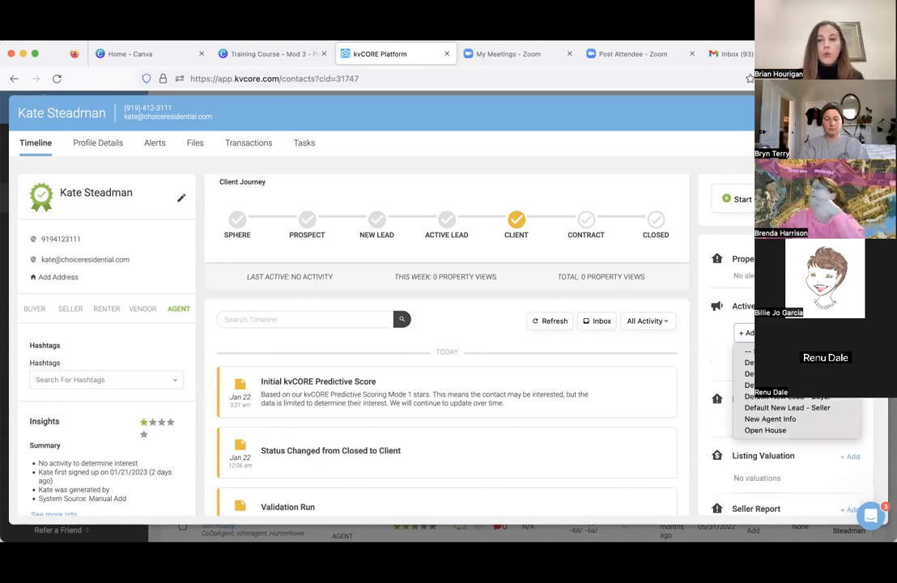
{"action": "left_click", "coordinate": [810, 407]}
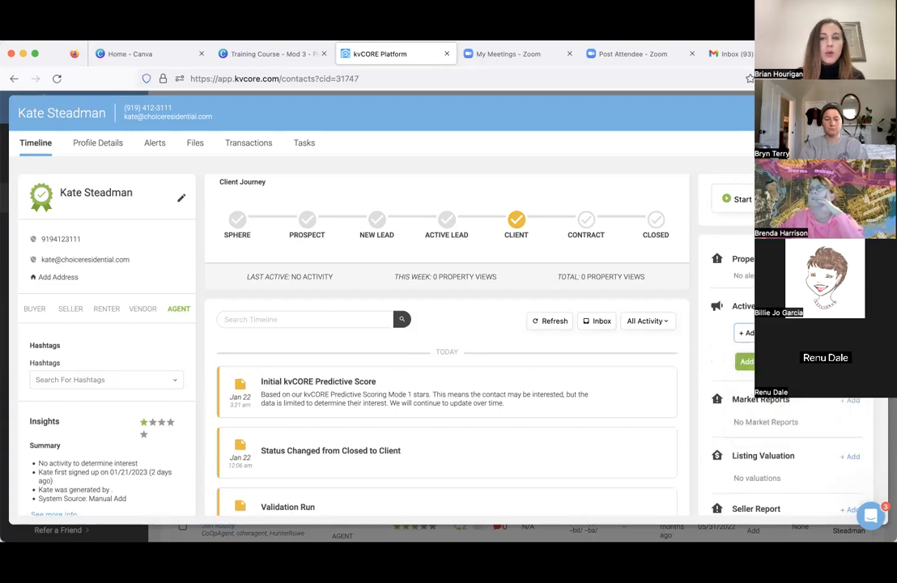
{"action": "scroll", "coordinate": [785, 389], "scroll_direction": "up", "scroll_amount": 1}
{"action": "scroll", "coordinate": [785, 389], "scroll_direction": "up", "scroll_amount": 1}
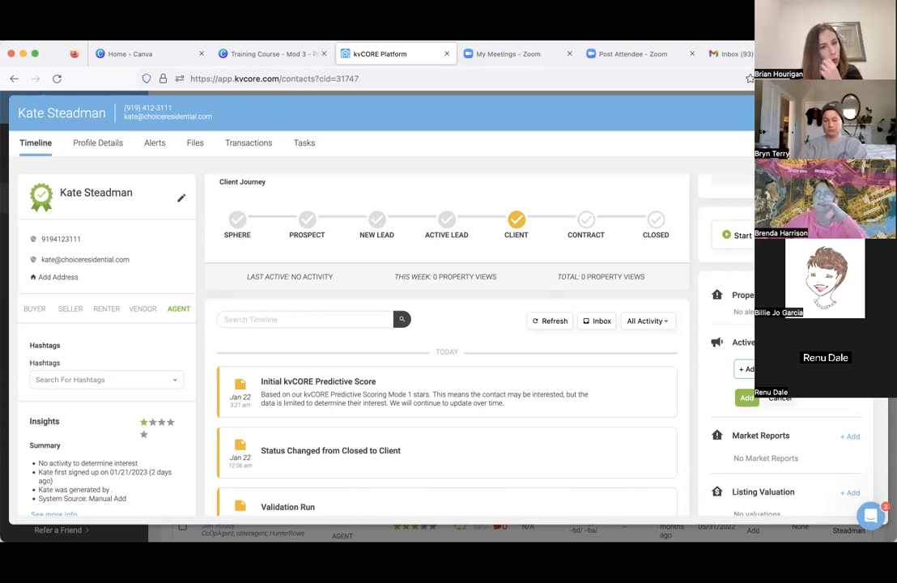
- Open the contact's Alert 1 search settings and start defining its area by drawing on the map
{"action": "left_click", "coordinate": [161, 144]}
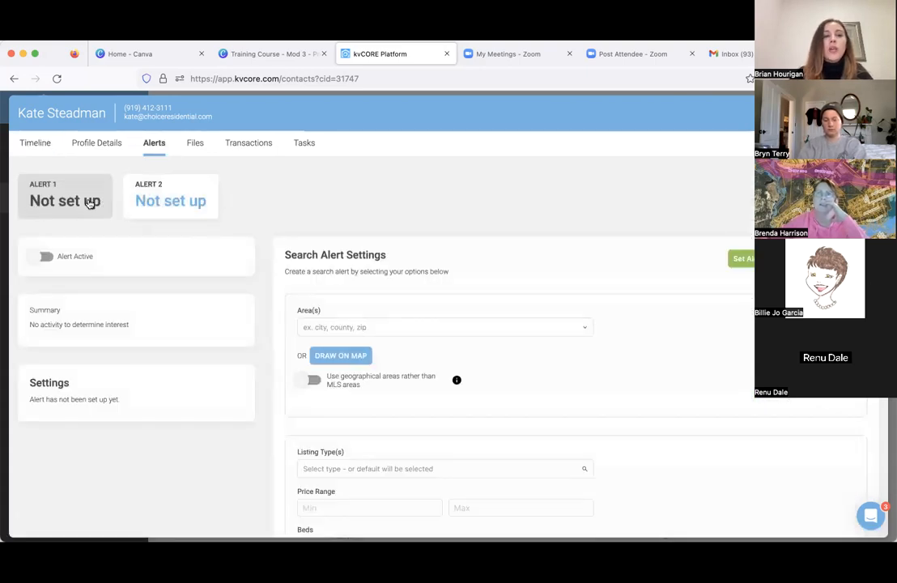
{"action": "scroll", "coordinate": [162, 208], "scroll_direction": "down", "scroll_amount": 1}
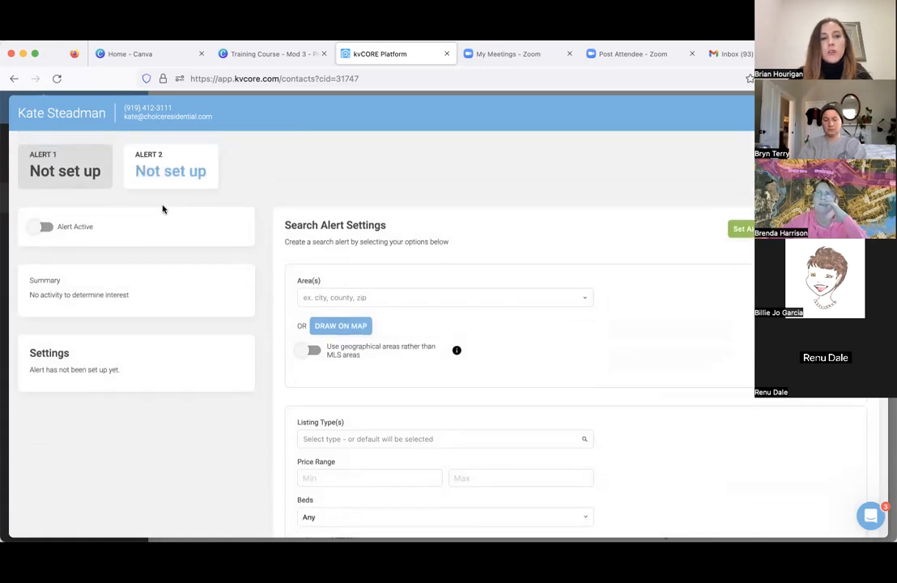
{"action": "scroll", "coordinate": [348, 268], "scroll_direction": "down", "scroll_amount": 2}
{"action": "left_click", "coordinate": [345, 243]}
{"action": "scroll", "coordinate": [348, 275], "scroll_direction": "down", "scroll_amount": 7}
{"action": "scroll", "coordinate": [349, 274], "scroll_direction": "up", "scroll_amount": 7}
{"action": "left_click", "coordinate": [345, 259]}
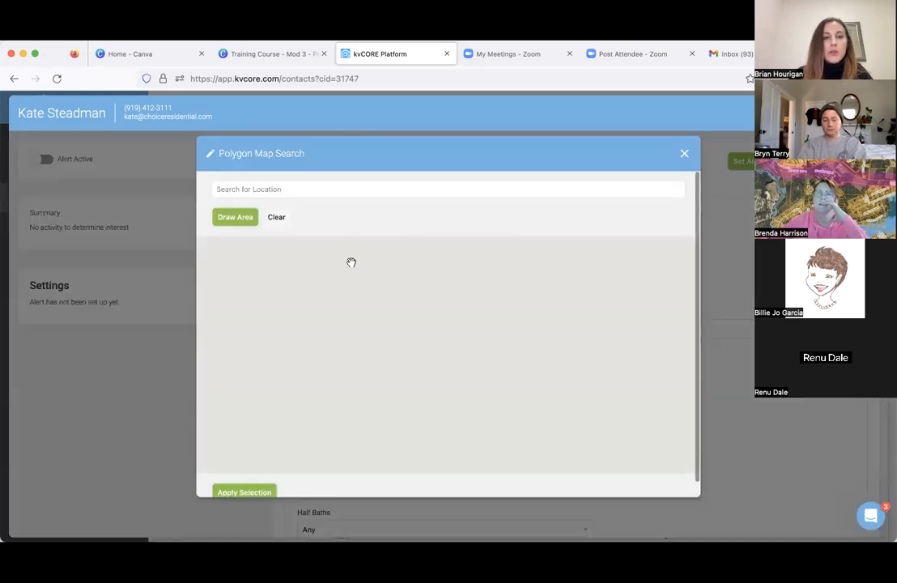
- Draw a polygon around Raleigh that takes in Falls, Neuse, Knightdale and Garner, and apply it as the alert's search area
{"action": "left_click", "coordinate": [681, 450]}
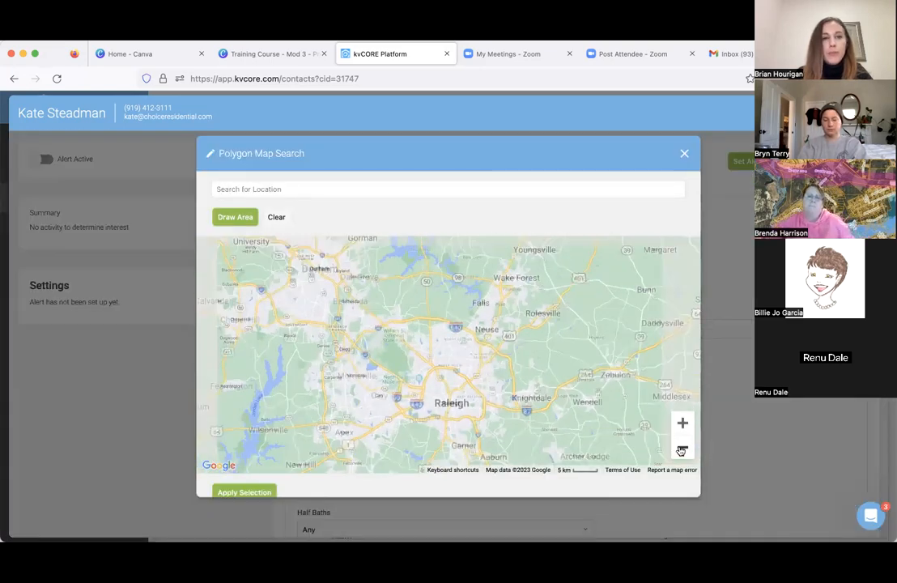
{"action": "left_click", "coordinate": [233, 219]}
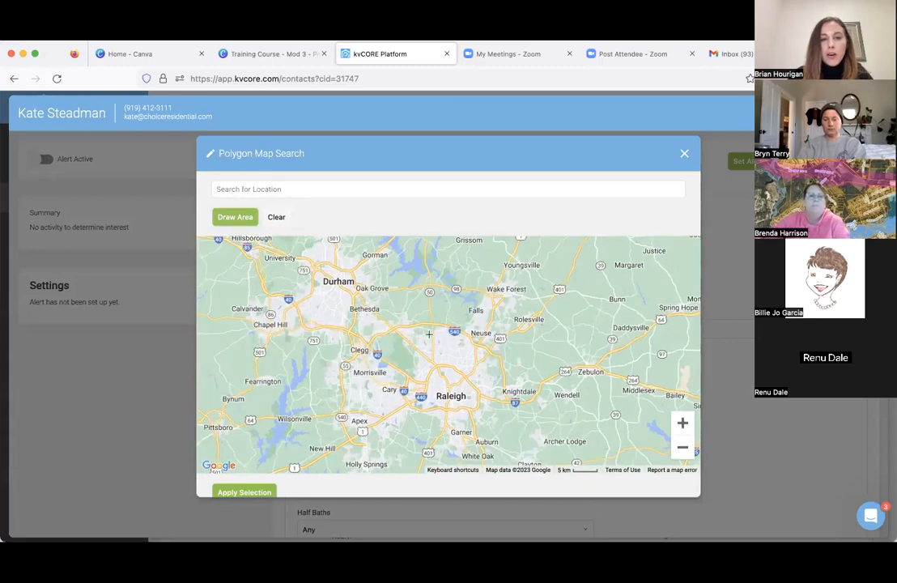
{"action": "mouse_move", "coordinate": [395, 322]}
{"action": "left_mouse_down"}
{"action": "mouse_move", "coordinate": [416, 423]}
{"action": "mouse_move", "coordinate": [460, 441]}
{"action": "mouse_move", "coordinate": [555, 441]}
{"action": "mouse_move", "coordinate": [555, 350]}
{"action": "mouse_move", "coordinate": [508, 314]}
{"action": "mouse_move", "coordinate": [485, 296]}
{"action": "mouse_move", "coordinate": [422, 297]}
{"action": "mouse_move", "coordinate": [396, 321]}
{"action": "left_mouse_up"}
{"action": "scroll", "coordinate": [227, 175], "scroll_direction": "down", "scroll_amount": 1}
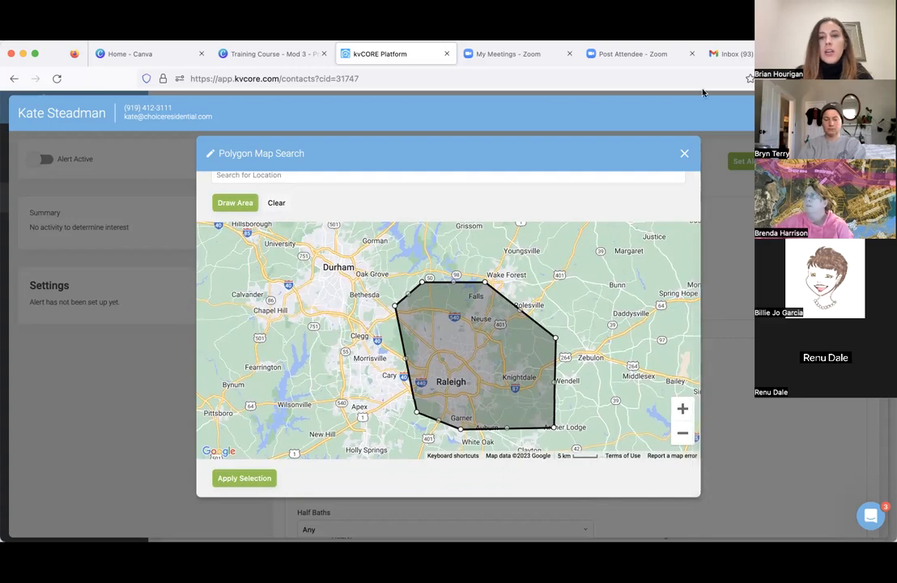
{"action": "left_click", "coordinate": [242, 478]}
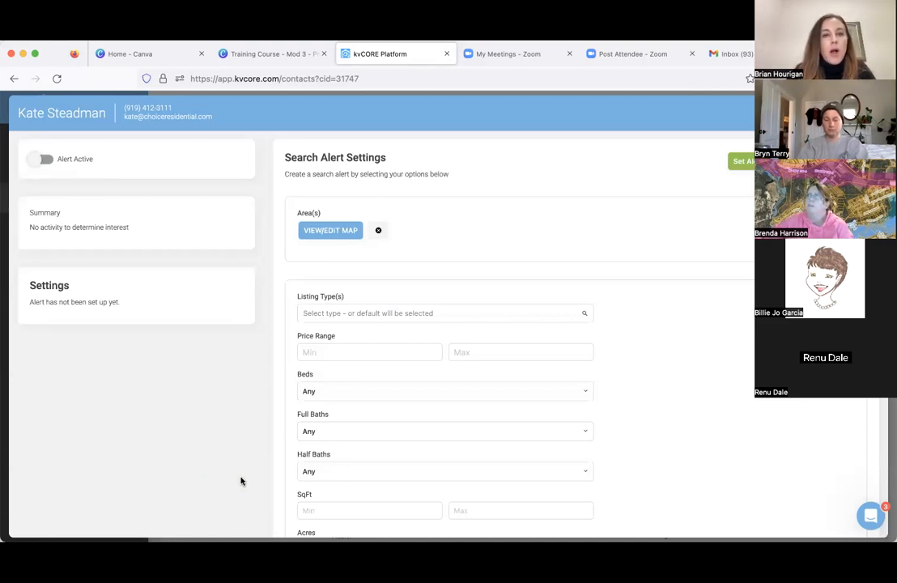
- Set the search alert's listing type to Single Family
{"action": "scroll", "coordinate": [468, 344], "scroll_direction": "up", "scroll_amount": 3}
{"action": "scroll", "coordinate": [468, 344], "scroll_direction": "down", "scroll_amount": 1}
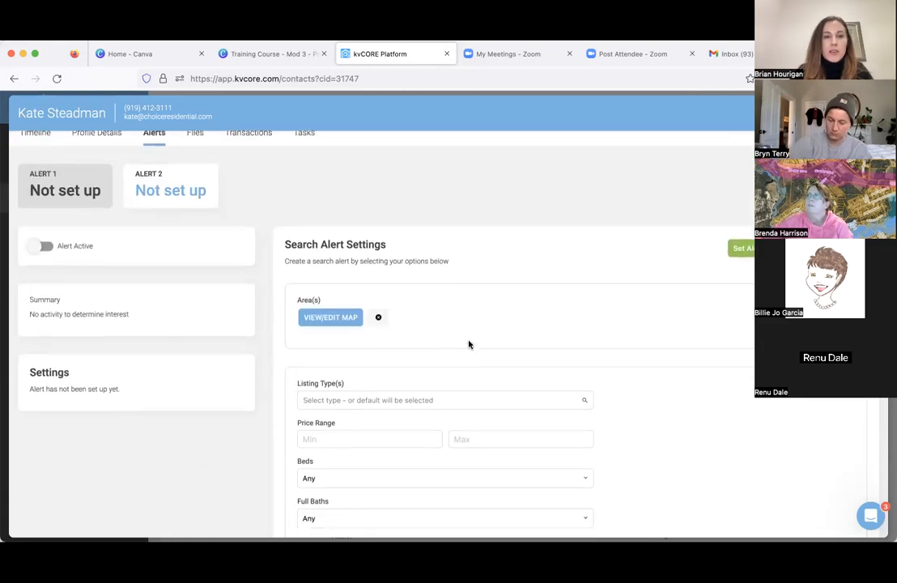
{"action": "left_click", "coordinate": [366, 400]}
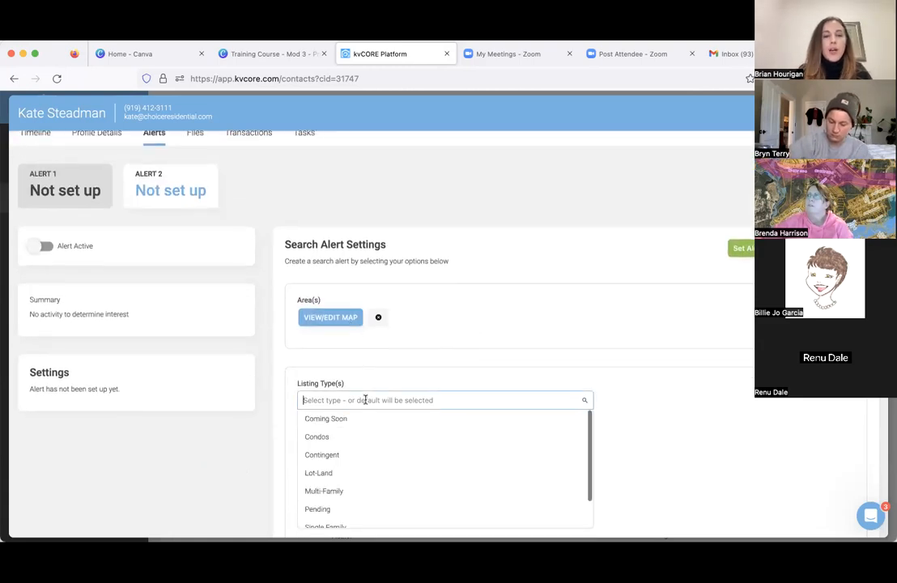
{"action": "scroll", "coordinate": [364, 400], "scroll_direction": "down", "scroll_amount": 3}
{"action": "scroll", "coordinate": [356, 372], "scroll_direction": "down", "scroll_amount": 2}
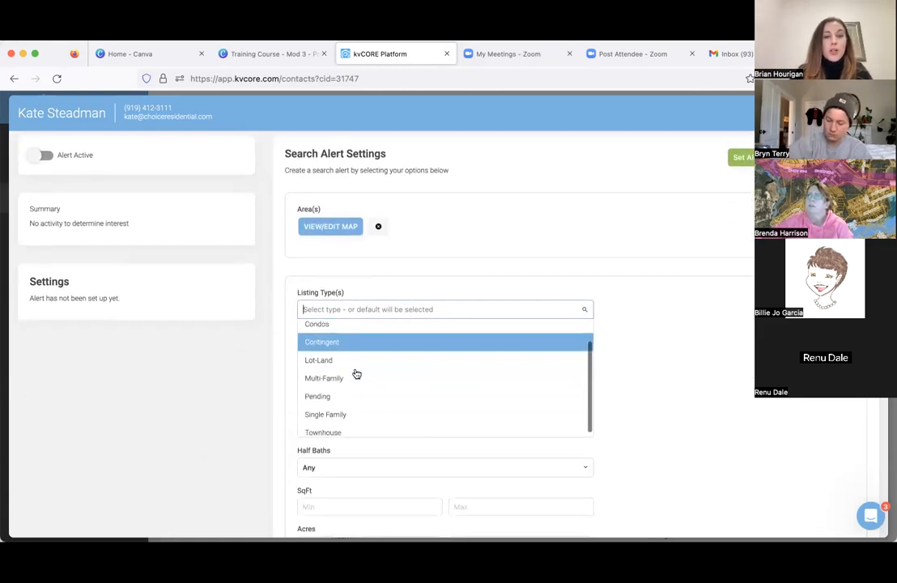
{"action": "left_click", "coordinate": [344, 411]}
- Set the search alert's price range to $300,000 minimum and $500,000 maximum
{"action": "left_click", "coordinate": [345, 369]}
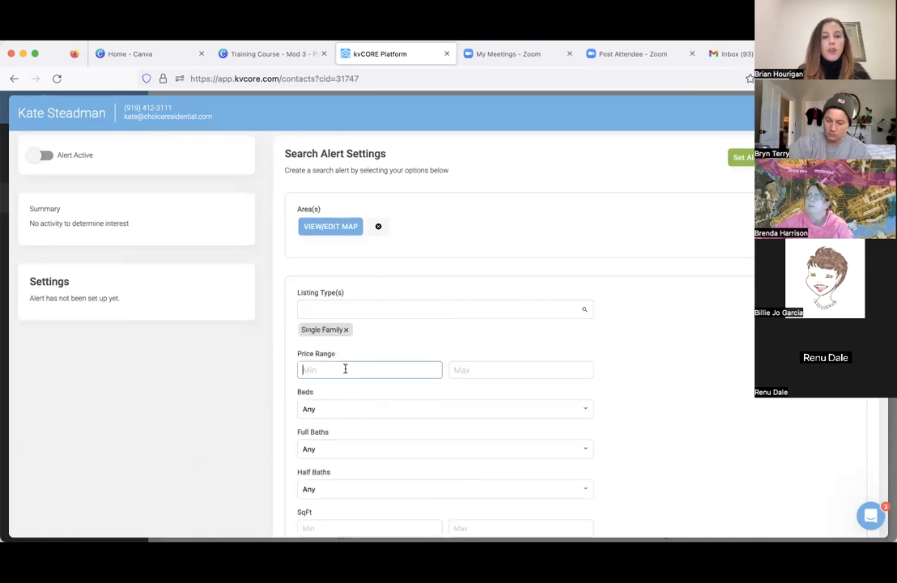
{"action": "type", "text": "300,000"}
{"action": "key", "text": "Tab"}
{"action": "type", "text": "500,000"}
{"action": "key", "text": "Tab"}
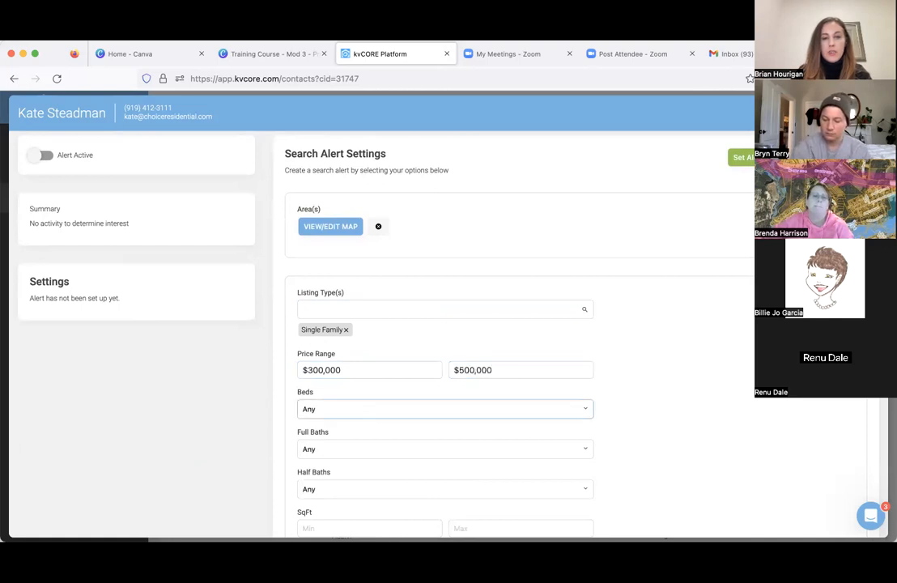
- Set the search alert's beds to 2+ and full baths to 2+
{"action": "left_click", "coordinate": [368, 408]}
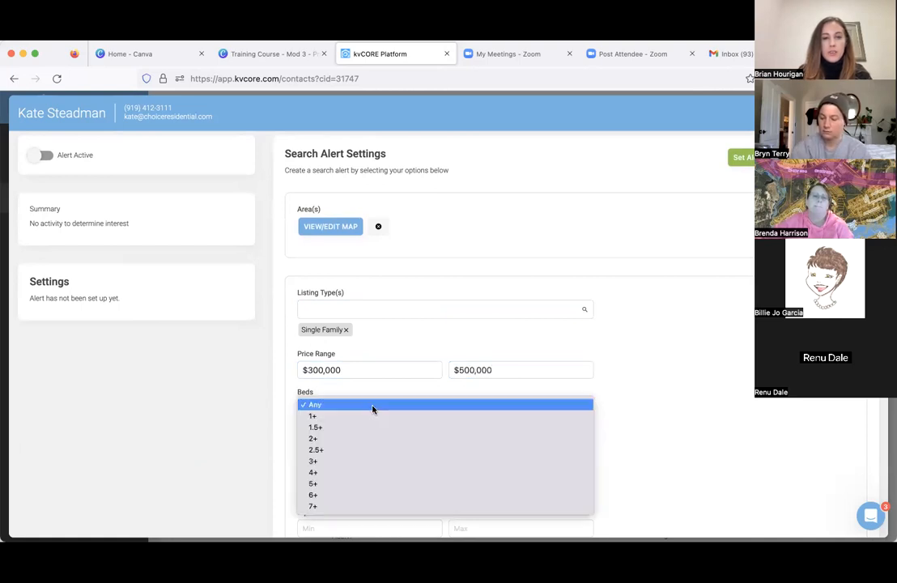
{"action": "left_click", "coordinate": [339, 441]}
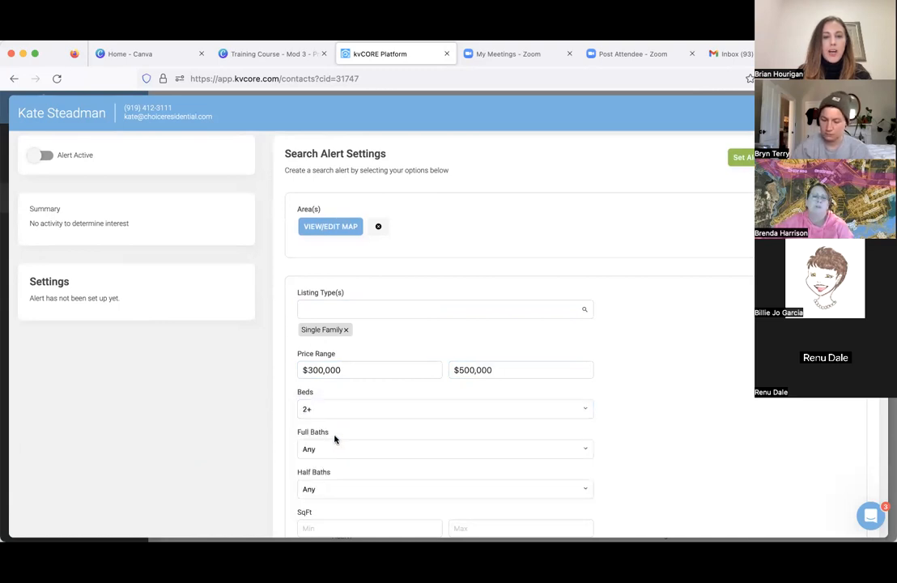
{"action": "left_click", "coordinate": [334, 450]}
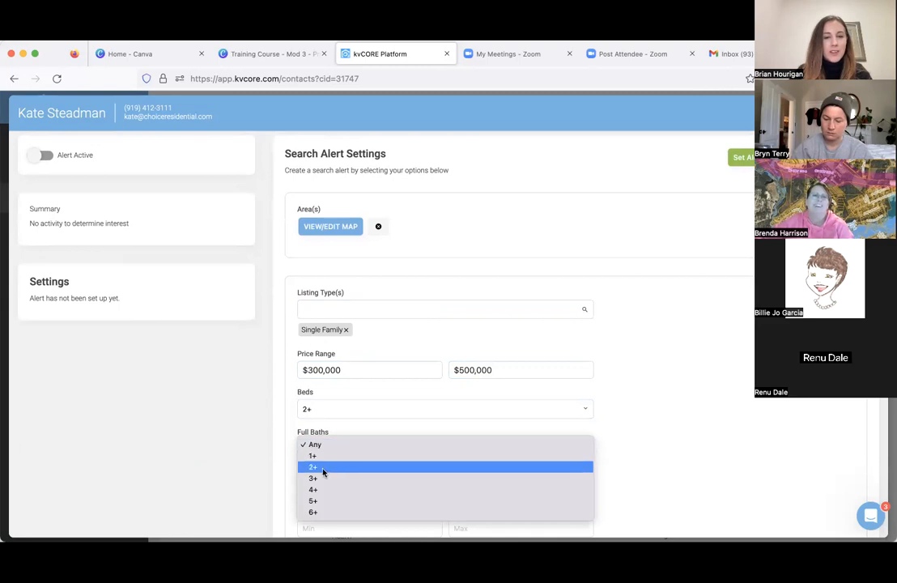
{"action": "left_click", "coordinate": [321, 468]}
- Review the remaining size, year, keyword and frequency options, and set the alert with the Once Weekly frequency
{"action": "scroll", "coordinate": [322, 472], "scroll_direction": "down", "scroll_amount": 5}
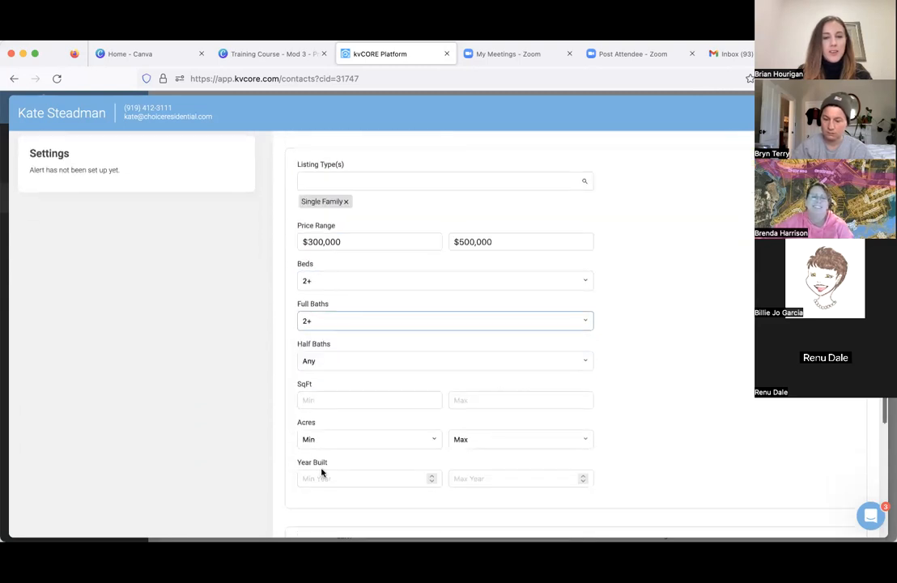
{"action": "left_click", "coordinate": [330, 358]}
{"action": "scroll", "coordinate": [330, 361], "scroll_direction": "down", "scroll_amount": 4}
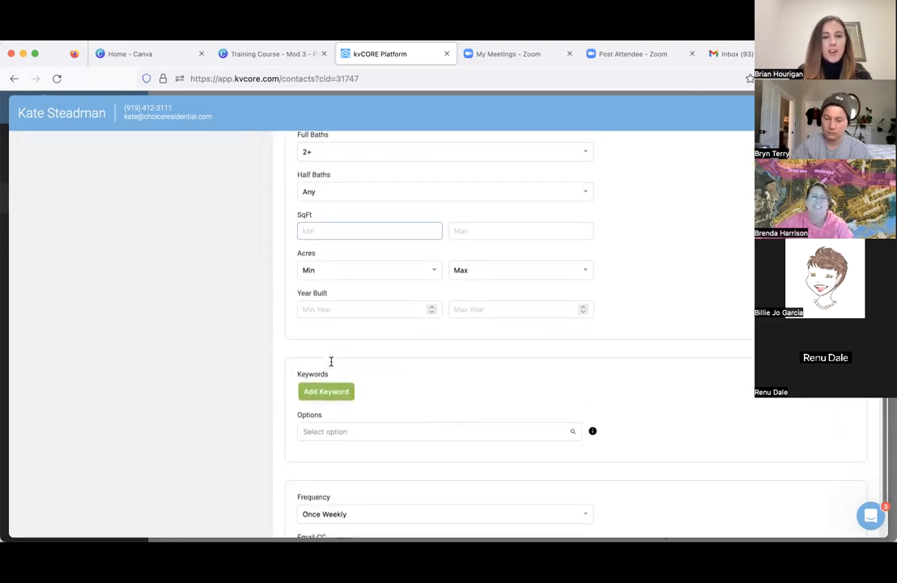
{"action": "scroll", "coordinate": [331, 364], "scroll_direction": "down", "scroll_amount": 1}
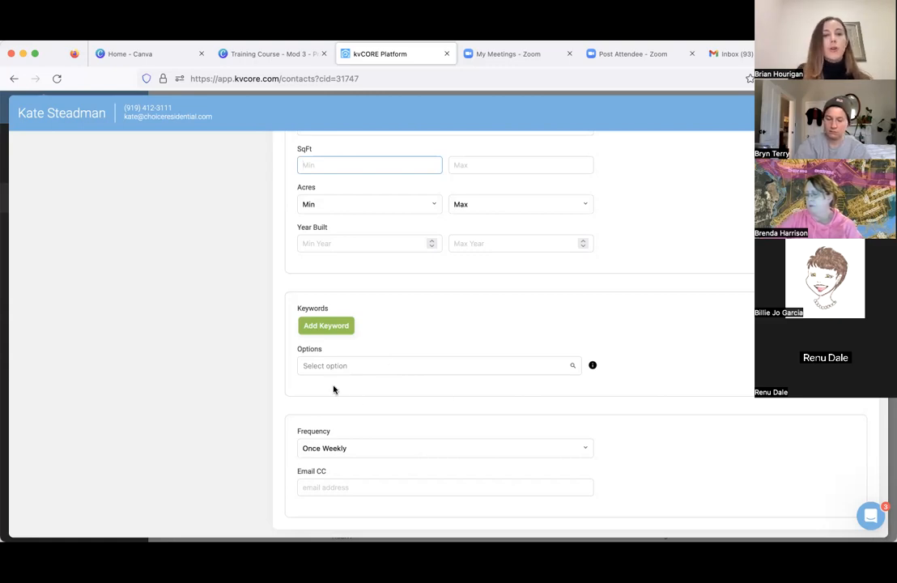
{"action": "scroll", "coordinate": [381, 400], "scroll_direction": "down", "scroll_amount": 1}
{"action": "scroll", "coordinate": [387, 405], "scroll_direction": "up", "scroll_amount": 1}
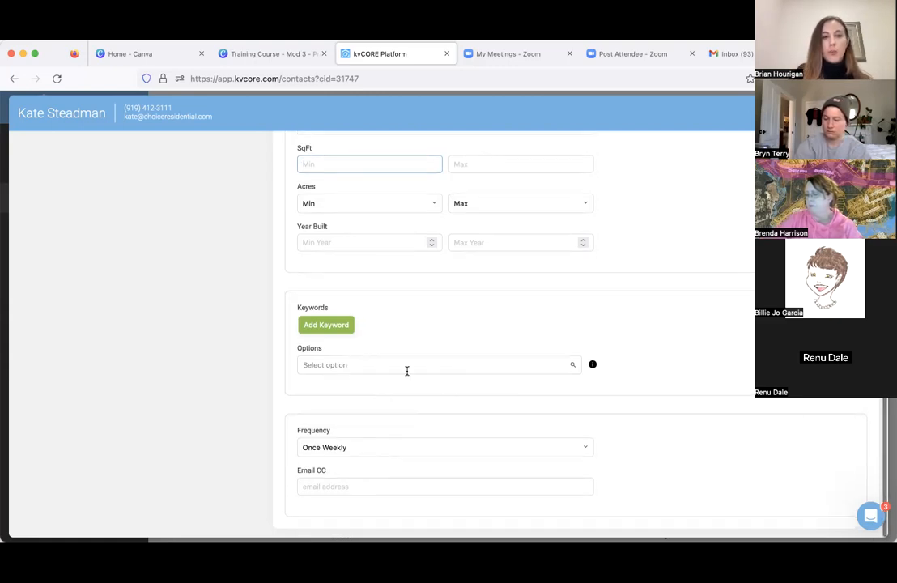
{"action": "scroll", "coordinate": [725, 202], "scroll_direction": "up", "scroll_amount": 10}
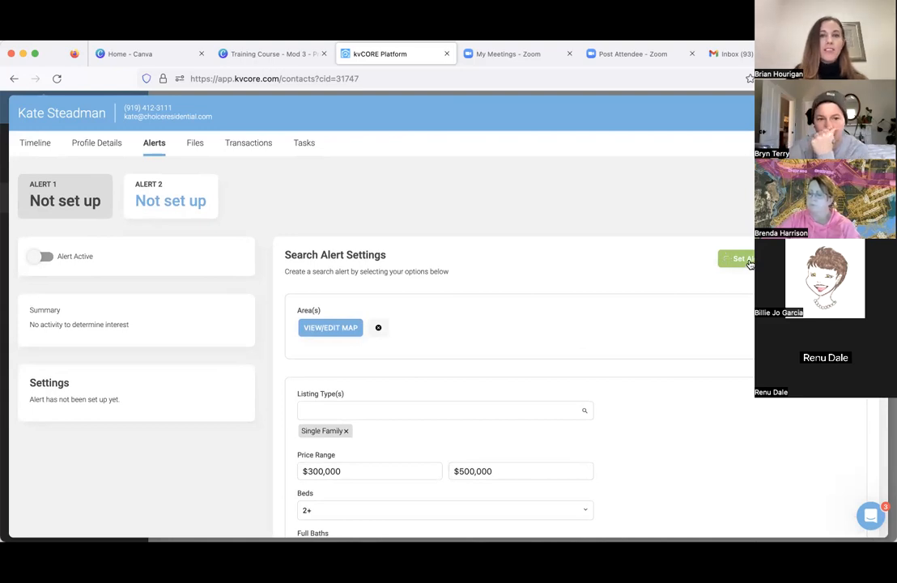
{"action": "left_click", "coordinate": [742, 259]}
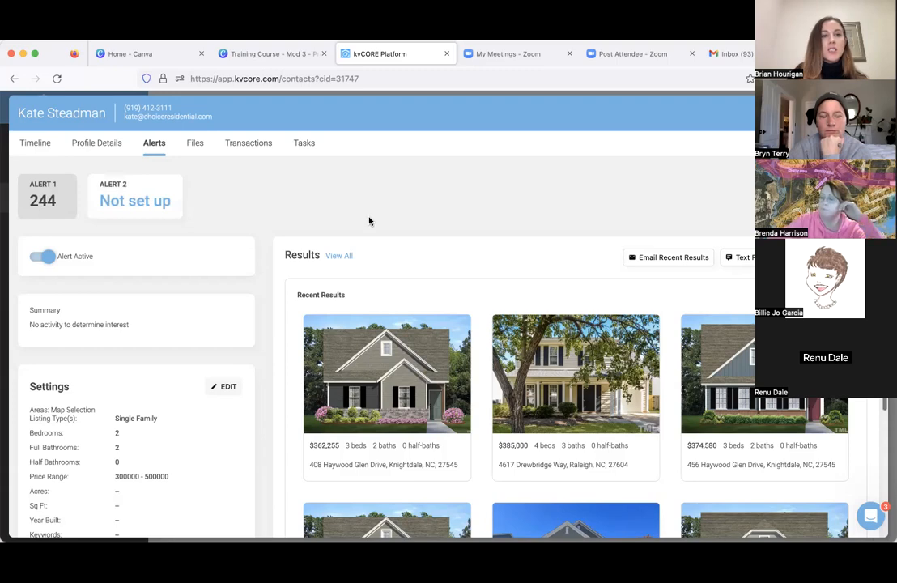
- Examine Alert 1's recent listing results, settings summary and sharing options
{"action": "scroll", "coordinate": [369, 220], "scroll_direction": "down", "scroll_amount": 3}
{"action": "scroll", "coordinate": [368, 220], "scroll_direction": "down", "scroll_amount": 1}
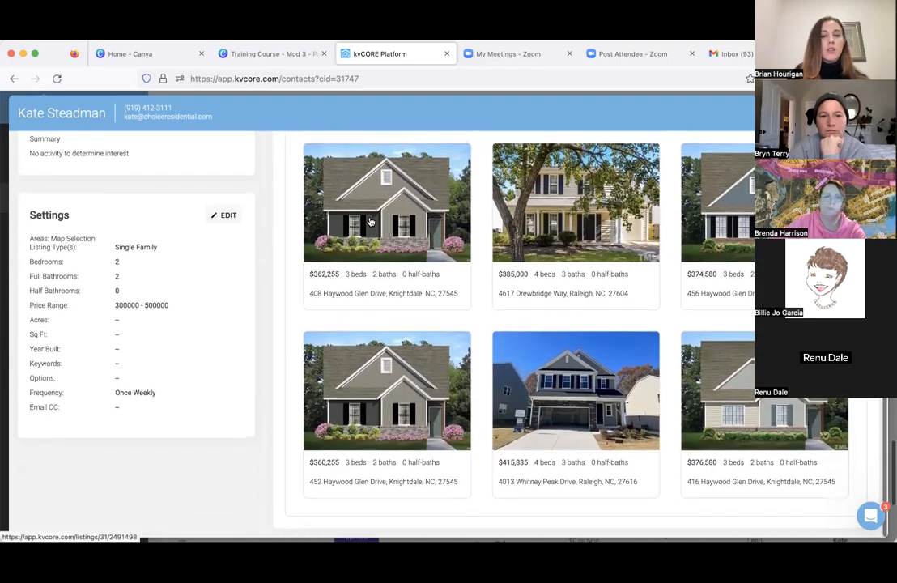
{"action": "scroll", "coordinate": [368, 220], "scroll_direction": "up", "scroll_amount": 4}
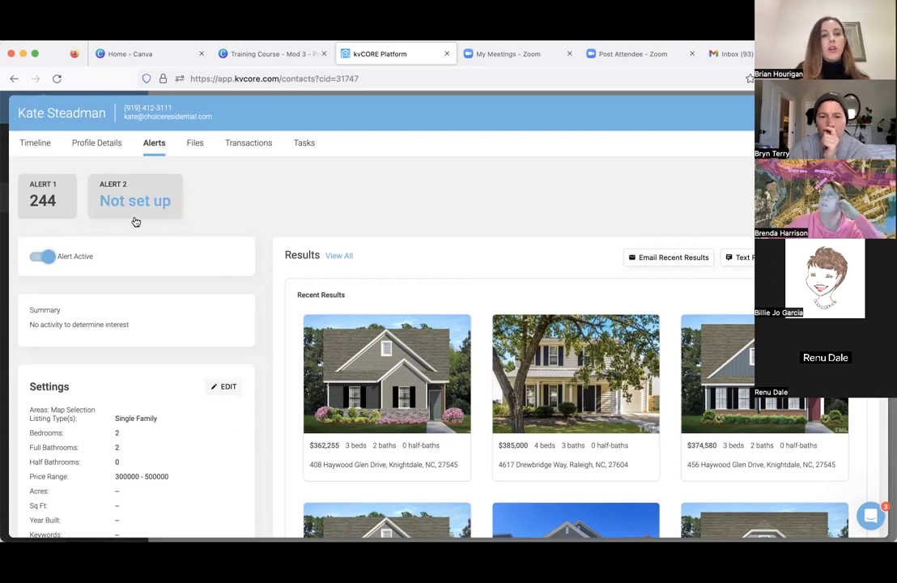
{"action": "scroll", "coordinate": [134, 221], "scroll_direction": "down", "scroll_amount": 2}
{"action": "scroll", "coordinate": [134, 221], "scroll_direction": "up", "scroll_amount": 2}
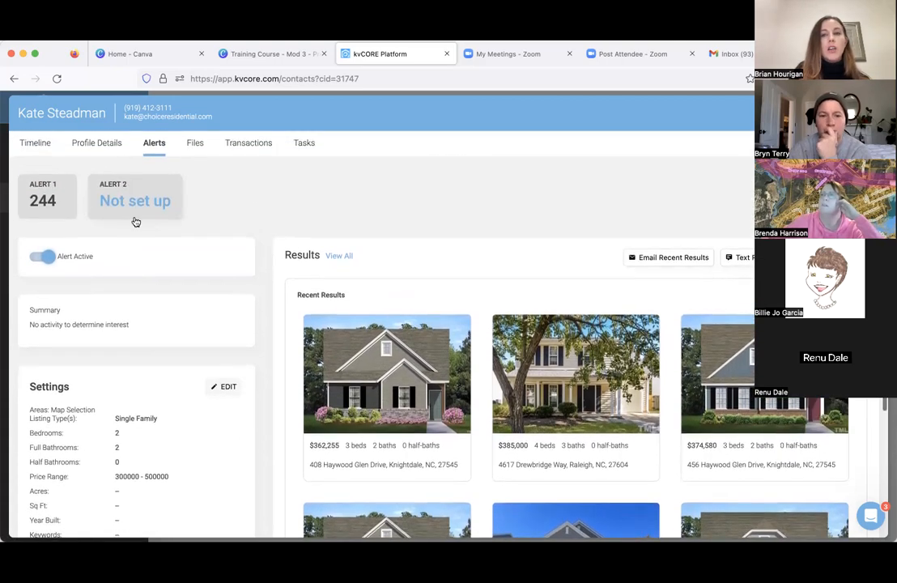
{"action": "scroll", "coordinate": [216, 283], "scroll_direction": "down", "scroll_amount": 4}
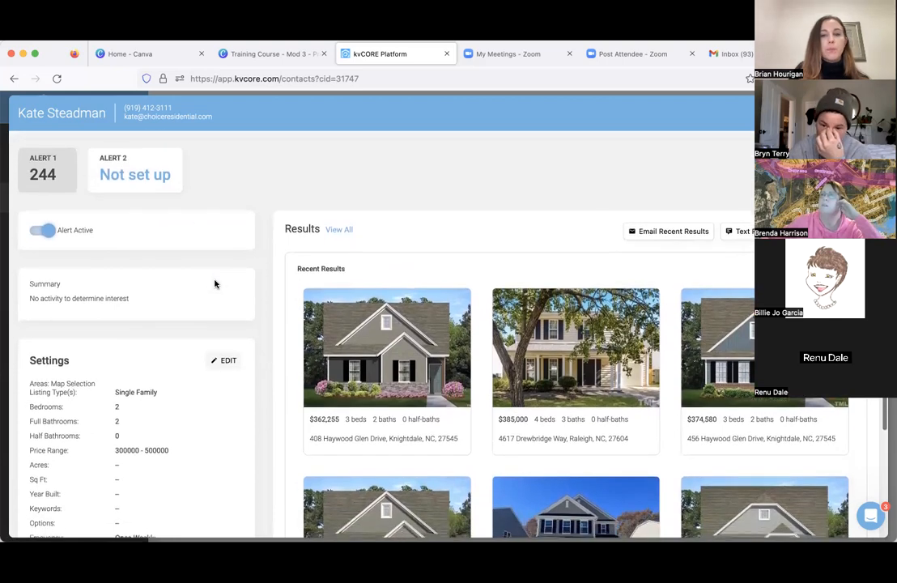
{"action": "scroll", "coordinate": [484, 192], "scroll_direction": "up", "scroll_amount": 4}
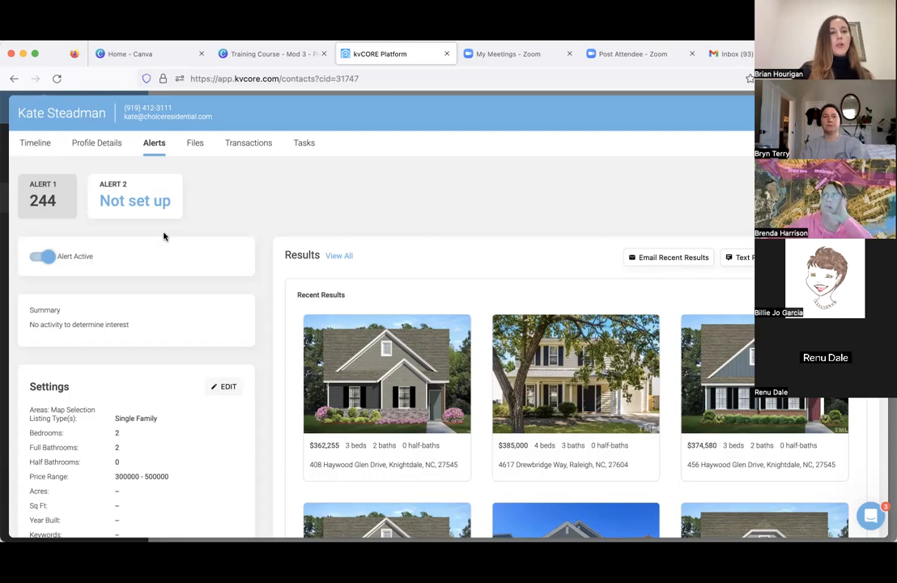
- Edit Alert 1's search settings and set the beds to 3+
{"action": "left_click", "coordinate": [223, 387]}
{"action": "scroll", "coordinate": [397, 439], "scroll_direction": "down", "scroll_amount": 5}
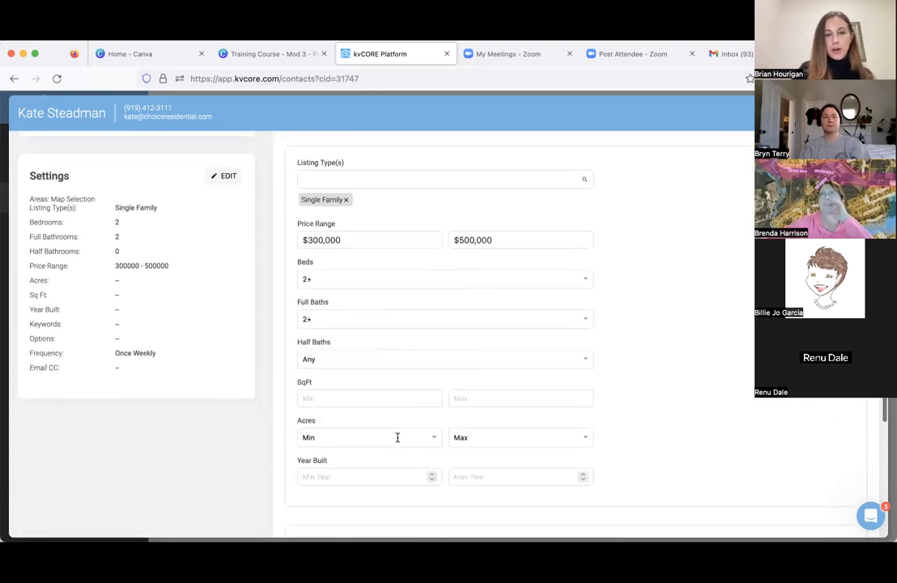
{"action": "left_click", "coordinate": [340, 279]}
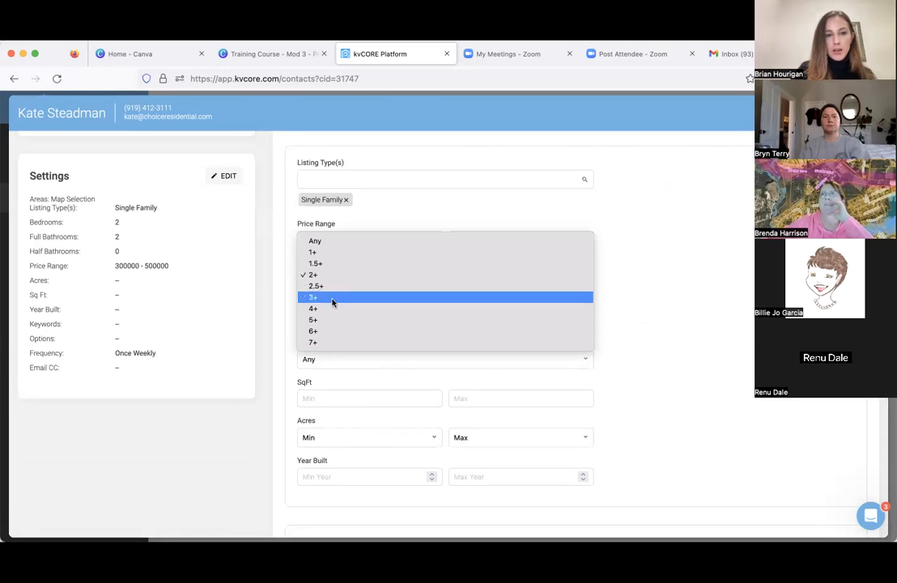
{"action": "left_click", "coordinate": [332, 298]}
- Set the search alert's maximum year built to 2020 and update the alert
{"action": "scroll", "coordinate": [376, 361], "scroll_direction": "down", "scroll_amount": 3}
{"action": "left_click", "coordinate": [482, 348]}
{"action": "type", "text": "2020"}
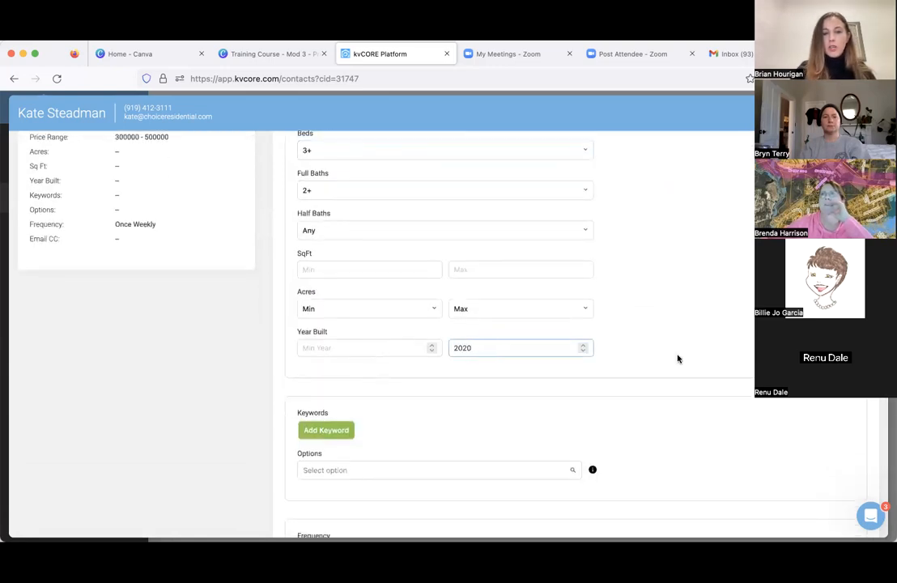
{"action": "scroll", "coordinate": [711, 405], "scroll_direction": "down", "scroll_amount": 2}
{"action": "scroll", "coordinate": [664, 397], "scroll_direction": "up", "scroll_amount": 10}
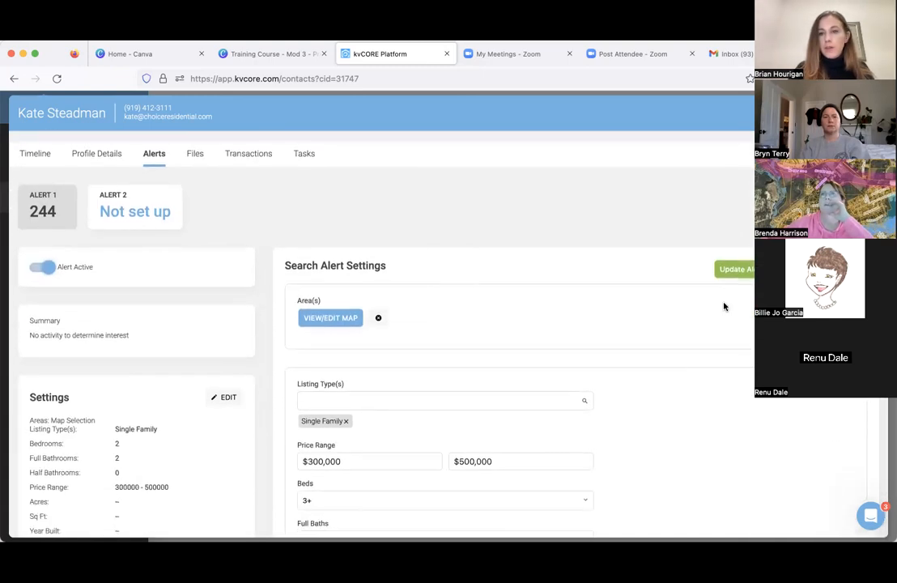
{"action": "left_click", "coordinate": [728, 264]}
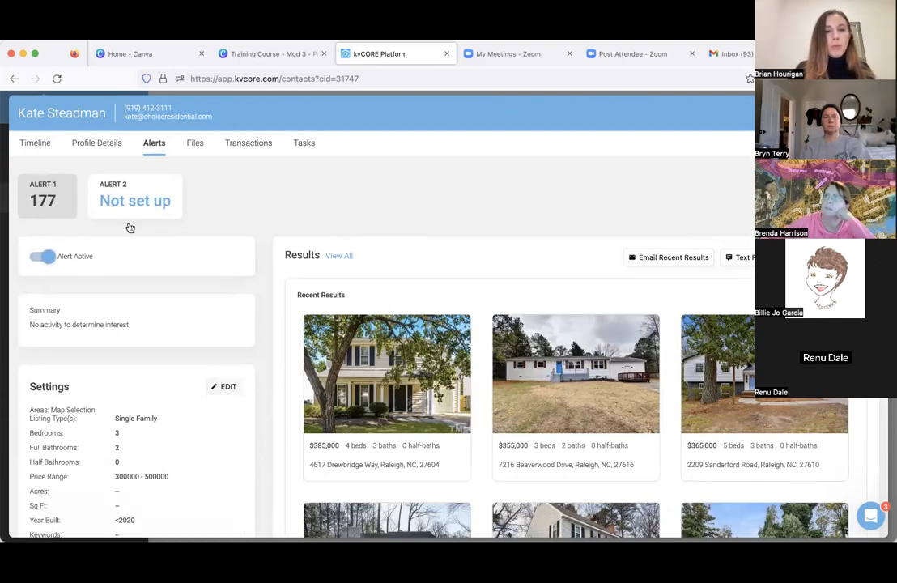
- Reopen Alert 1's settings for editing and set the maximum price to $360,000
{"action": "left_click", "coordinate": [225, 387]}
{"action": "scroll", "coordinate": [477, 373], "scroll_direction": "down", "scroll_amount": 5}
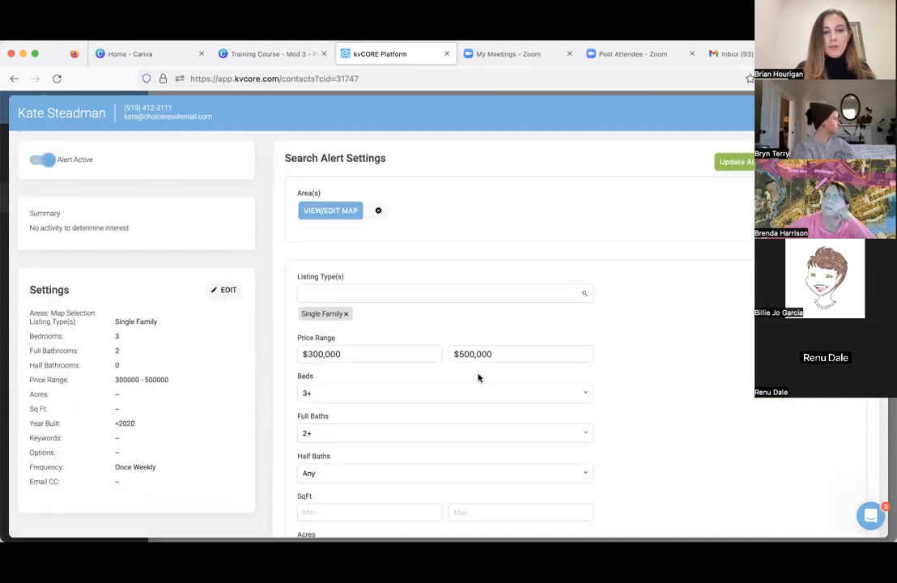
{"action": "left_click", "coordinate": [468, 256]}
{"action": "type", "text": "3600"}
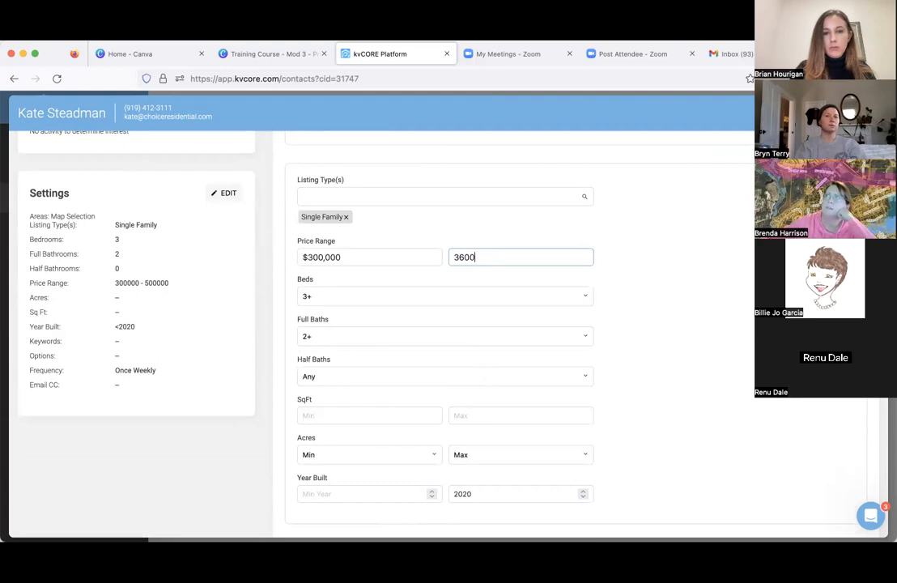
{"action": "scroll", "coordinate": [595, 216], "scroll_direction": "down", "scroll_amount": 5}
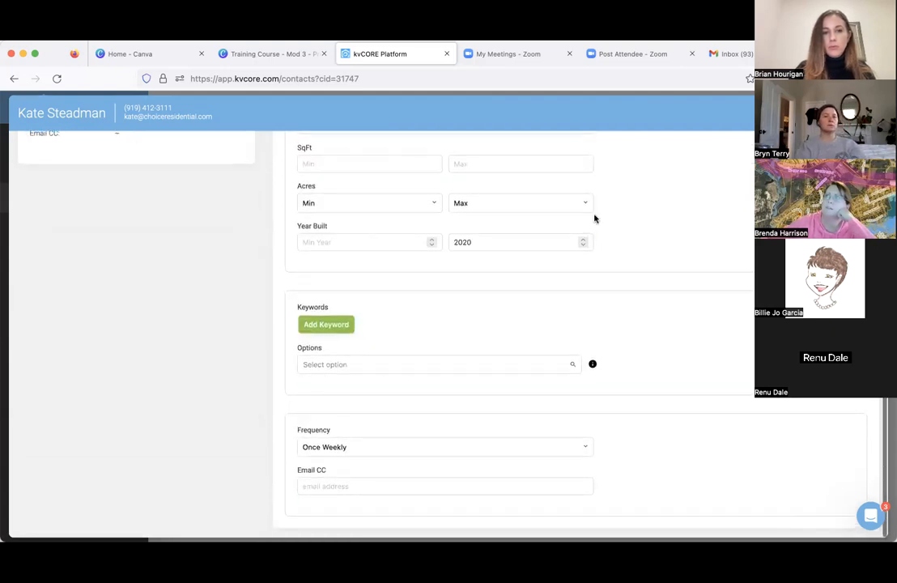
- Set the search alert's minimum year built to 1980 and update the alert
{"action": "scroll", "coordinate": [594, 216], "scroll_direction": "up", "scroll_amount": 1}
{"action": "left_click", "coordinate": [384, 301]}
{"action": "type", "text": "19"}
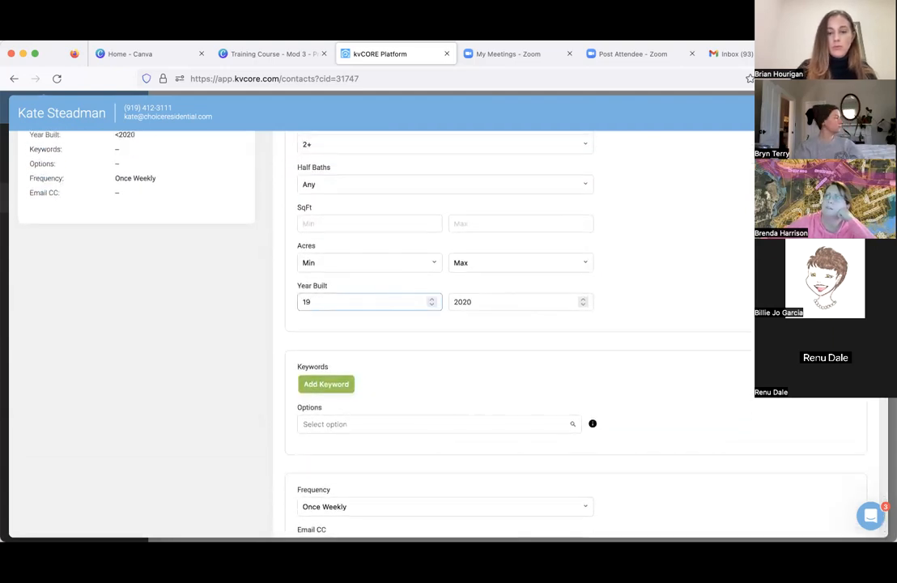
{"action": "type", "text": "80"}
{"action": "scroll", "coordinate": [707, 304], "scroll_direction": "down", "scroll_amount": 2}
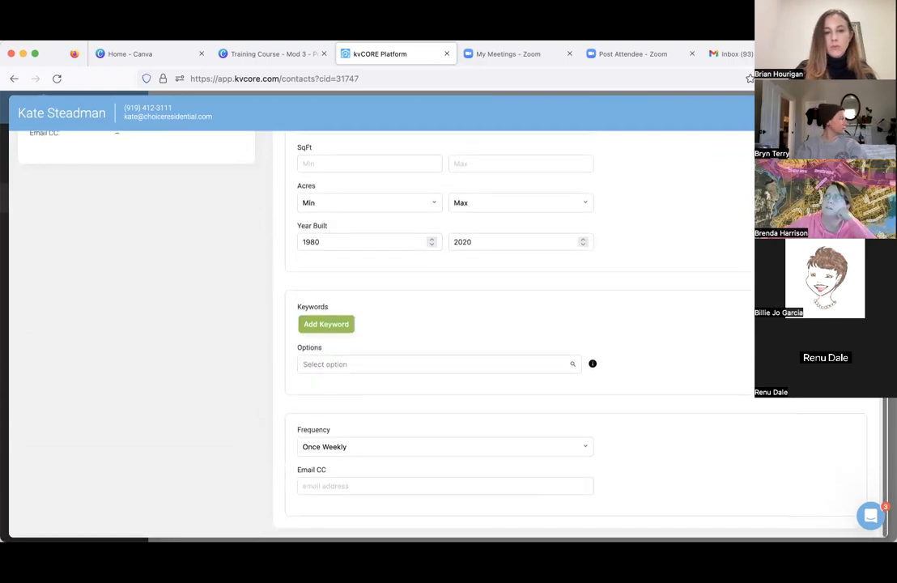
{"action": "scroll", "coordinate": [502, 348], "scroll_direction": "up", "scroll_amount": 10}
{"action": "left_click", "coordinate": [757, 259]}
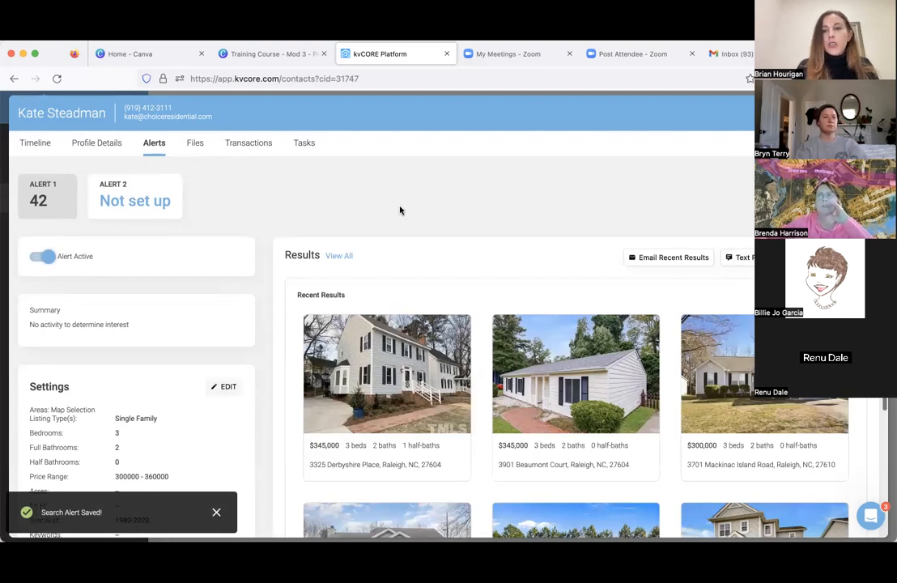
- Load the copied search results link in a new browser tab and examine the mapped homes and listing cards
{"action": "key", "text": "super+t"}
{"action": "key", "text": "super+v"}
{"action": "key", "text": "Return"}
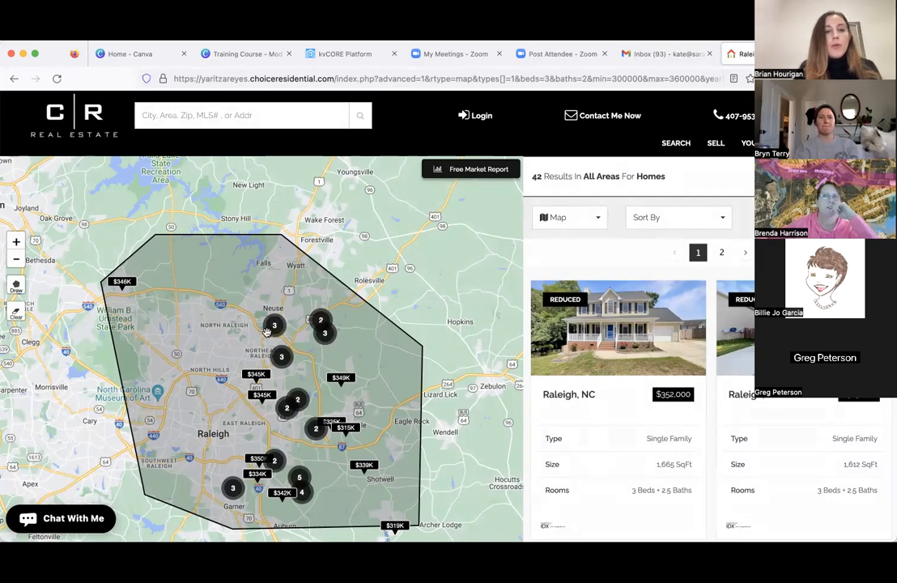
{"action": "left_click", "coordinate": [308, 321]}
{"action": "left_click", "coordinate": [241, 349]}
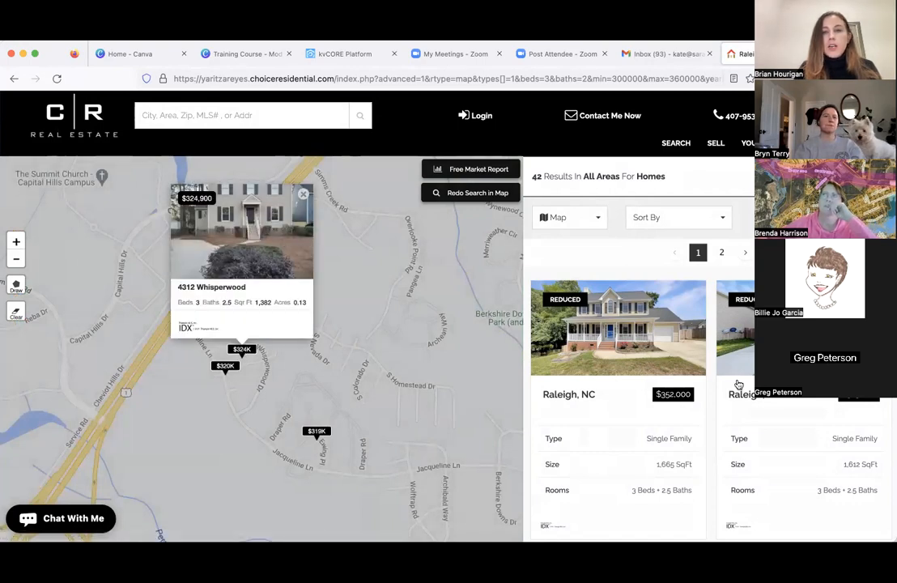
{"action": "scroll", "coordinate": [738, 384], "scroll_direction": "down", "scroll_amount": 10}
{"action": "scroll", "coordinate": [738, 383], "scroll_direction": "down", "scroll_amount": 6}
{"action": "scroll", "coordinate": [739, 384], "scroll_direction": "up", "scroll_amount": 7}
{"action": "scroll", "coordinate": [739, 384], "scroll_direction": "up", "scroll_amount": 4}
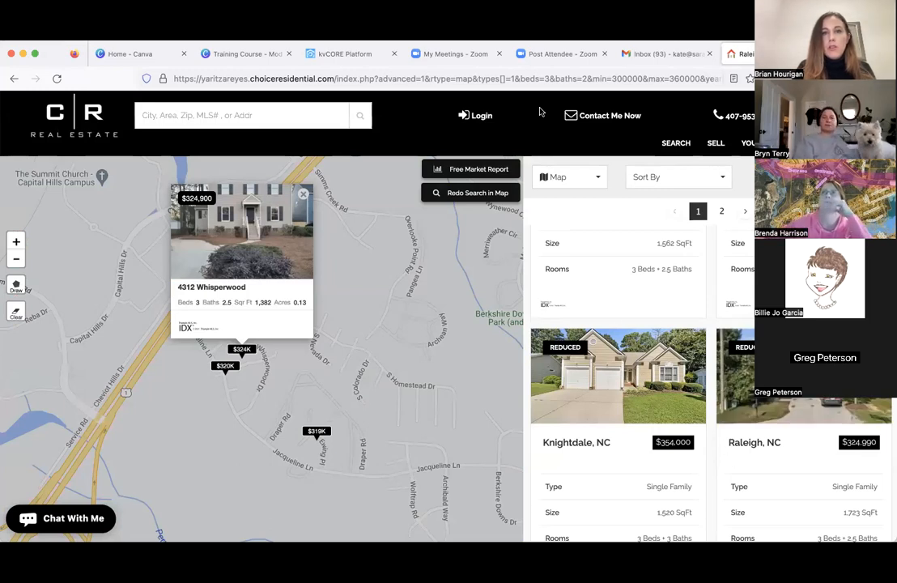
- Return to the kvCORE tab, close the contact record and open My Listings
{"action": "left_click", "coordinate": [344, 55]}
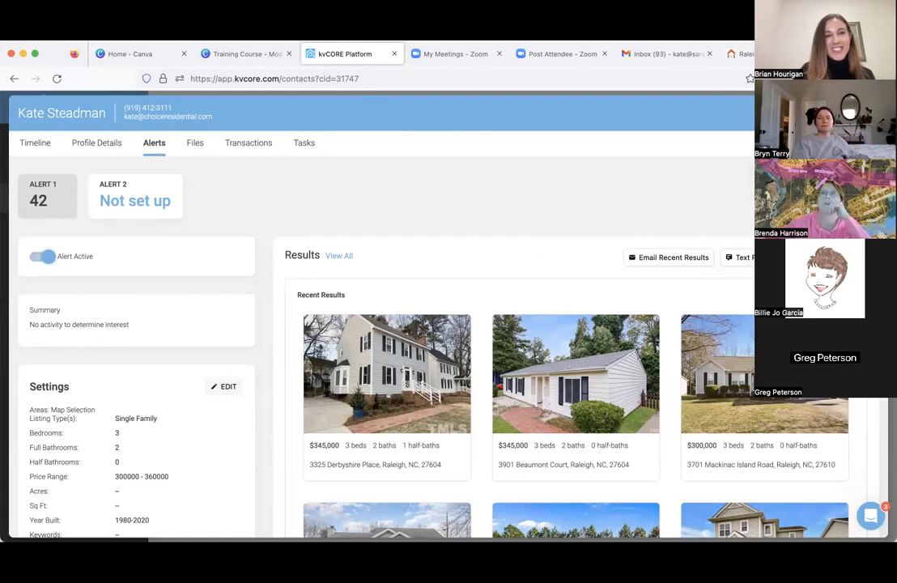
{"action": "left_click", "coordinate": [871, 112]}
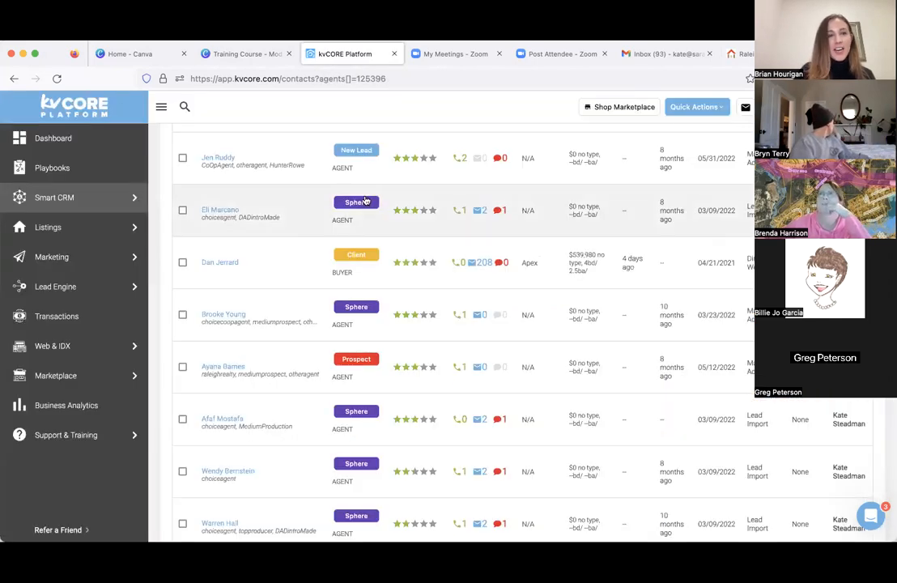
{"action": "scroll", "coordinate": [366, 200], "scroll_direction": "up", "scroll_amount": 1}
{"action": "mouse_move", "coordinate": [78, 238]}
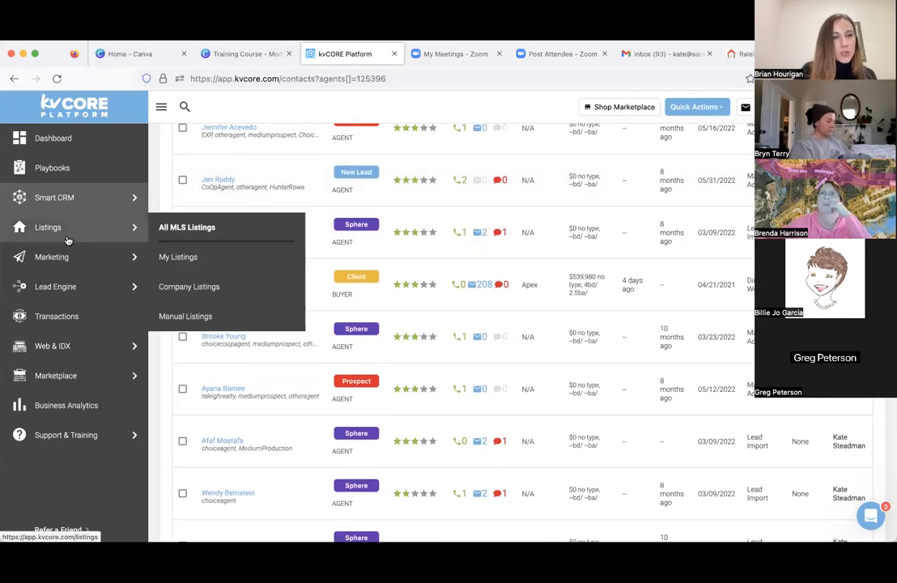
{"action": "left_click", "coordinate": [157, 256]}
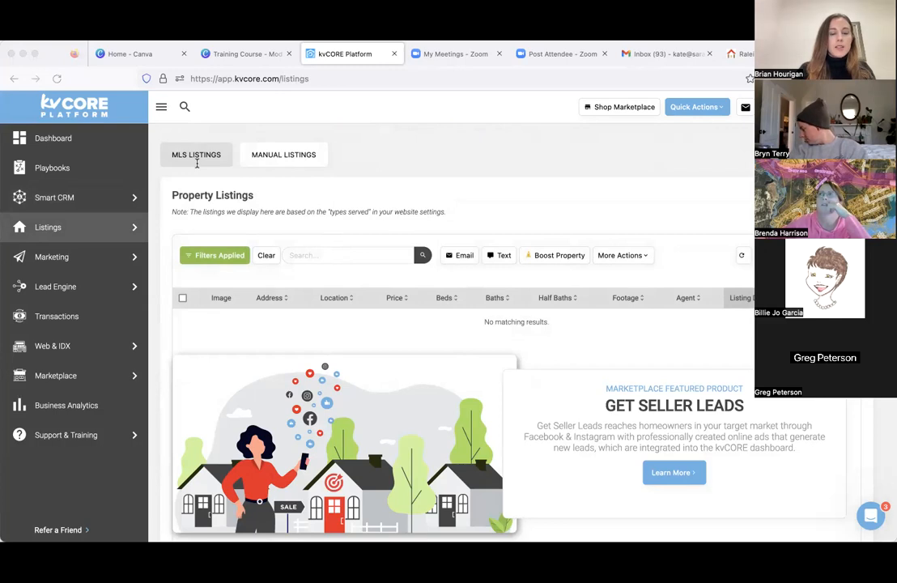
- Search the MLS property listings for the copied listing numbers 489591,489517,2469137,2487441
{"action": "left_click", "coordinate": [328, 257]}
{"action": "key", "text": "super+v"}
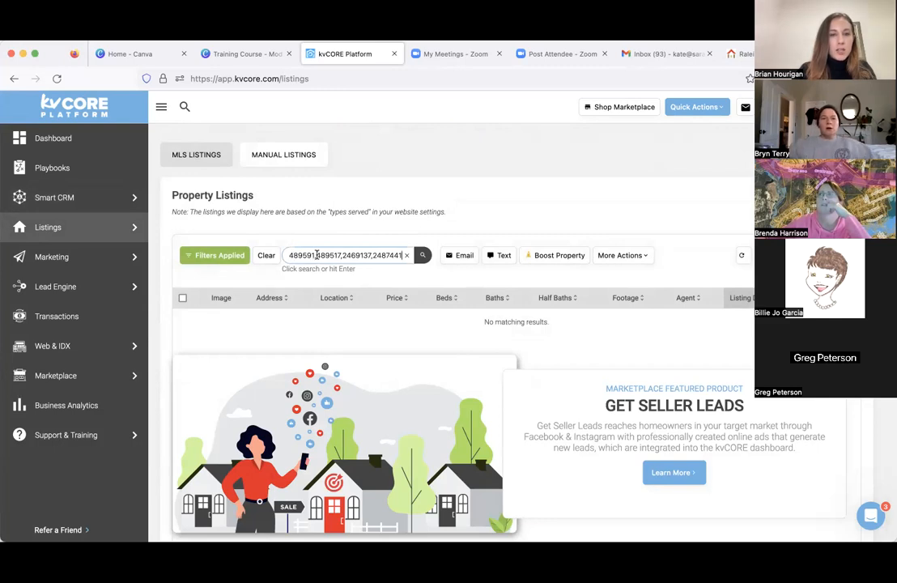
{"action": "left_click", "coordinate": [422, 261]}
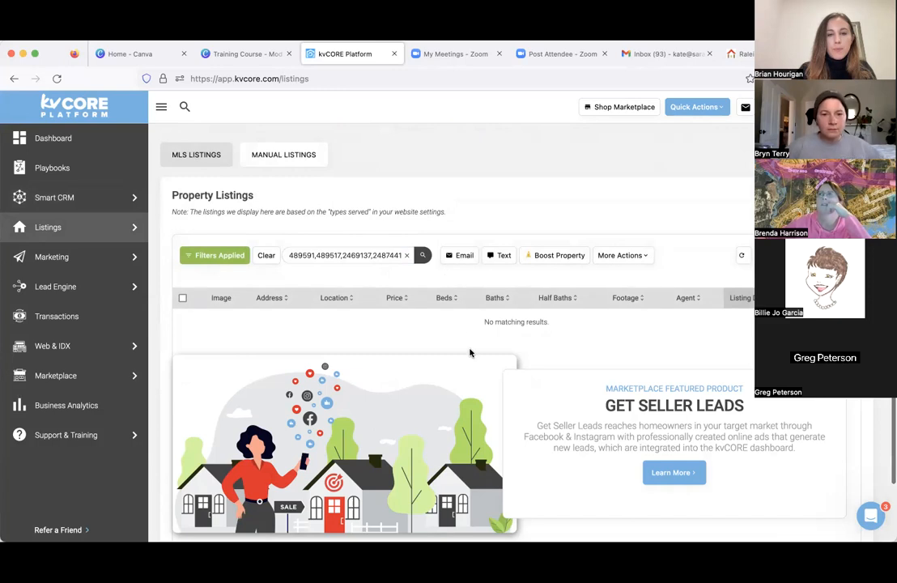
{"action": "scroll", "coordinate": [469, 352], "scroll_direction": "down", "scroll_amount": 1}
{"action": "mouse_move", "coordinate": [68, 234]}
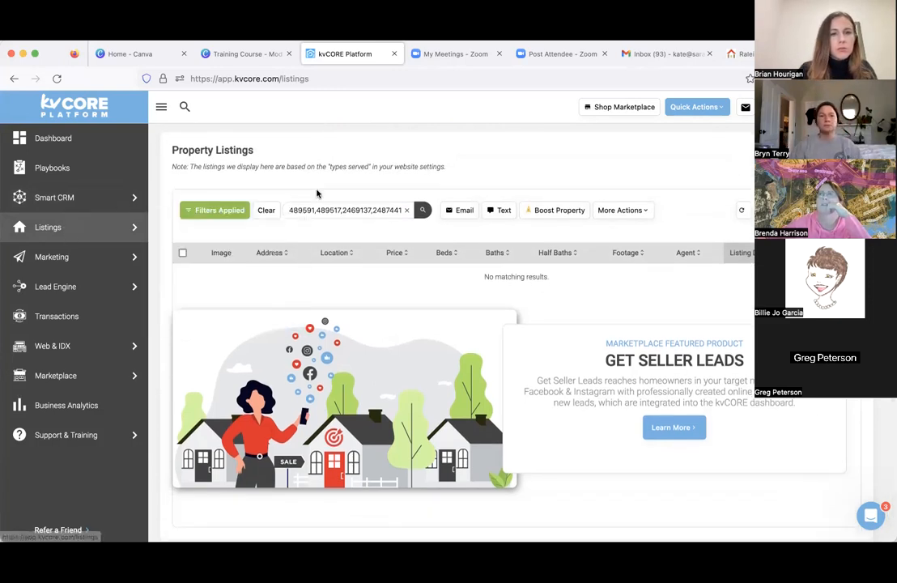
{"action": "scroll", "coordinate": [316, 192], "scroll_direction": "down", "scroll_amount": 1}
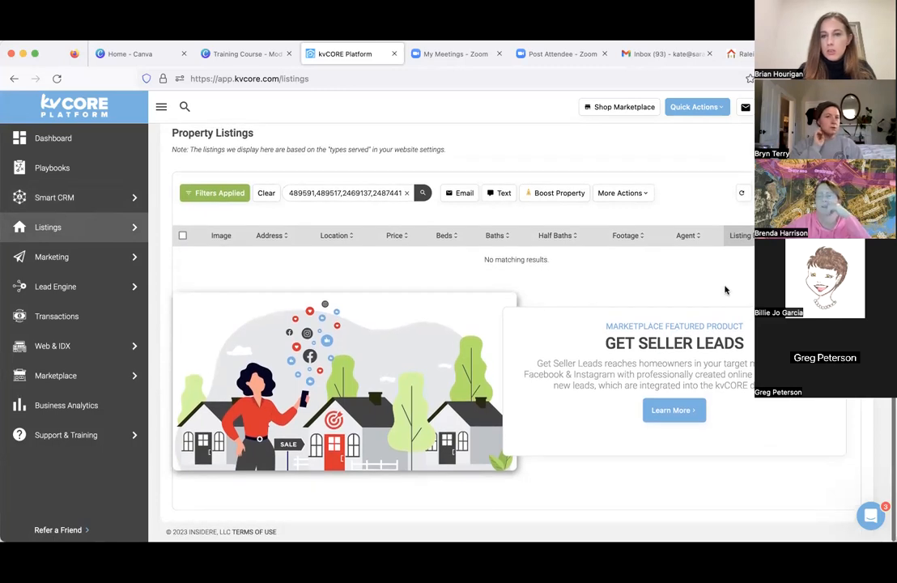
{"action": "scroll", "coordinate": [525, 238], "scroll_direction": "up", "scroll_amount": 2}
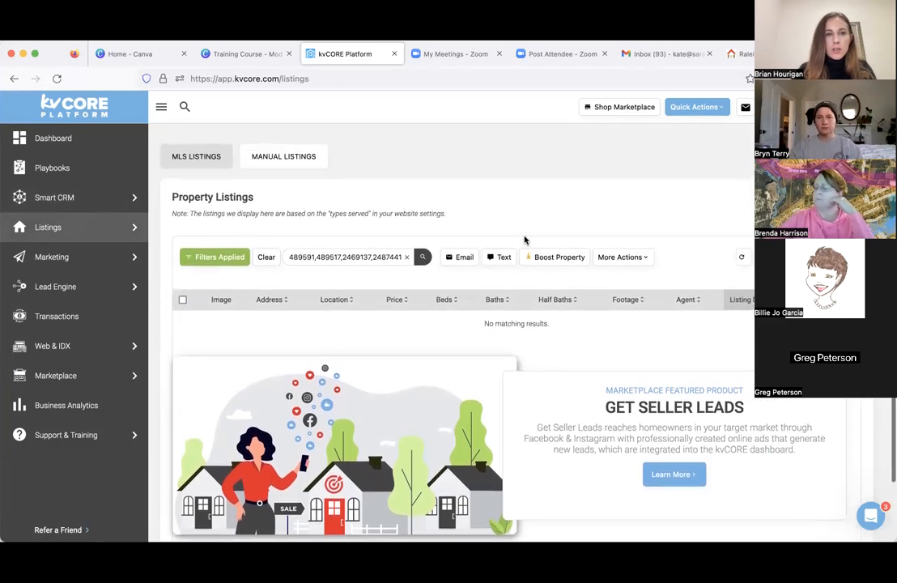
- Search the manual listings for the same copied listing numbers, and clear the search
{"action": "left_click", "coordinate": [293, 164]}
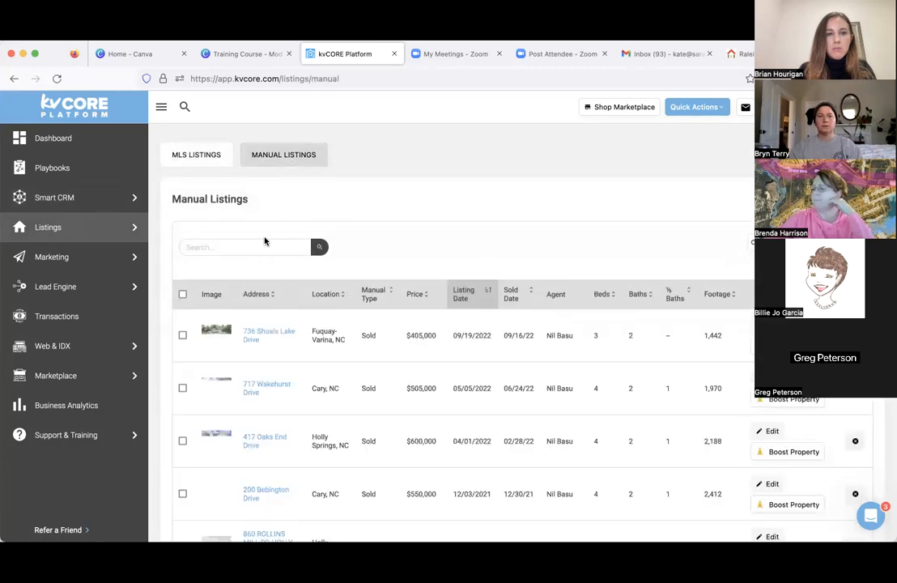
{"action": "left_click", "coordinate": [263, 243]}
{"action": "key", "text": "ctrl+v"}
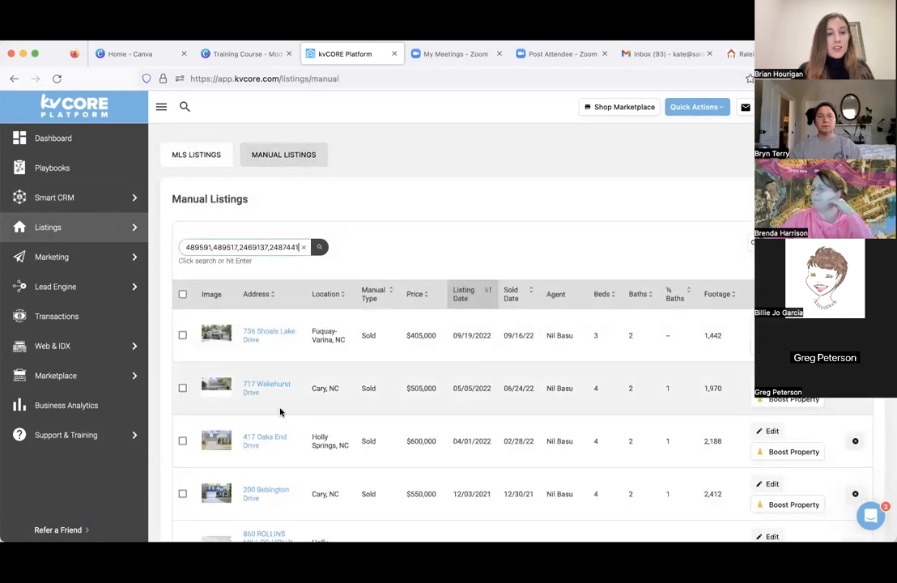
{"action": "left_click", "coordinate": [321, 248]}
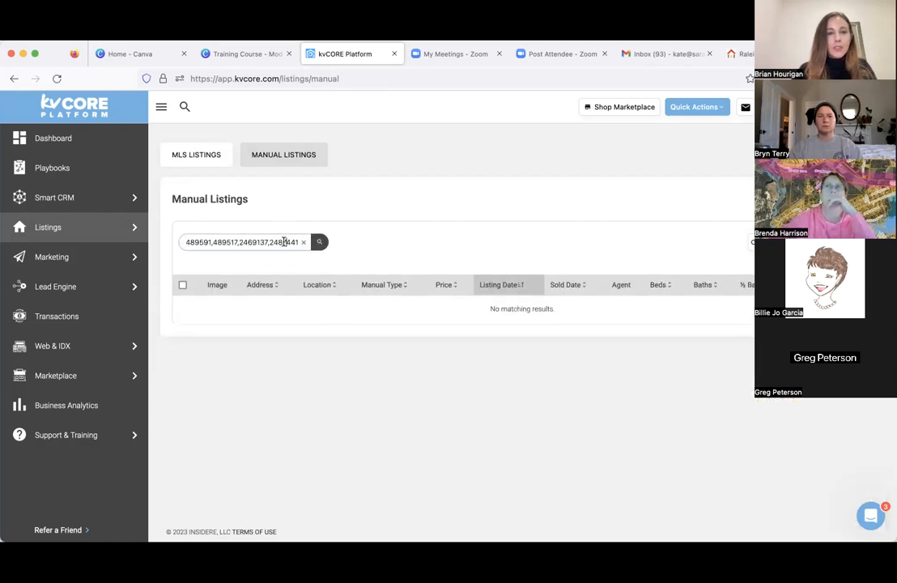
{"action": "double_click", "coordinate": [284, 242]}
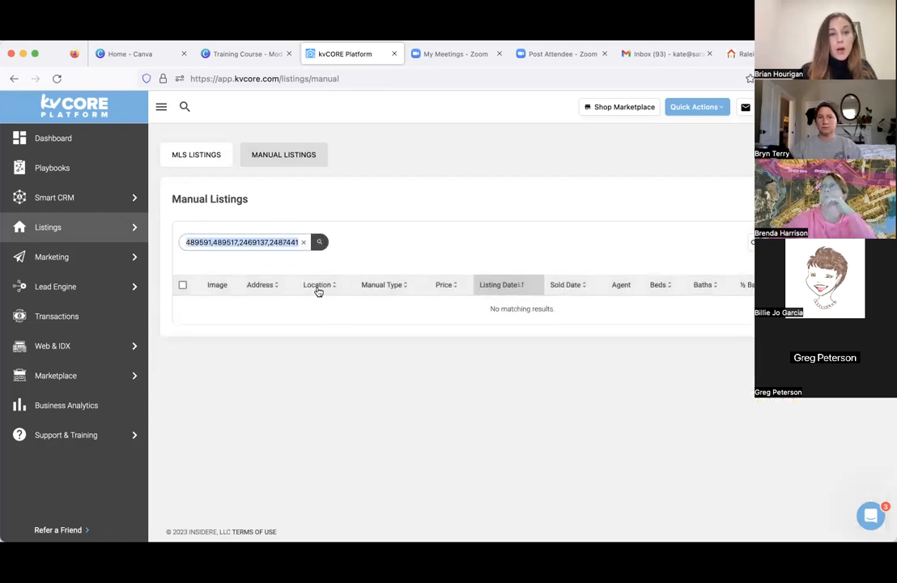
{"action": "left_click", "coordinate": [305, 242]}
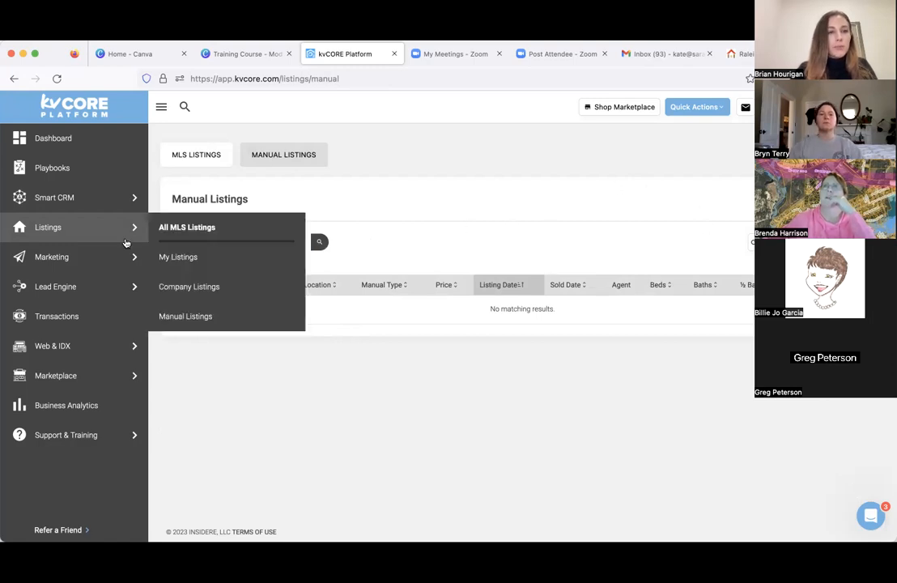
- Open the marketing Smart Campaigns and examine the company's default campaigns, their triggers and channels
{"action": "mouse_move", "coordinate": [111, 261]}
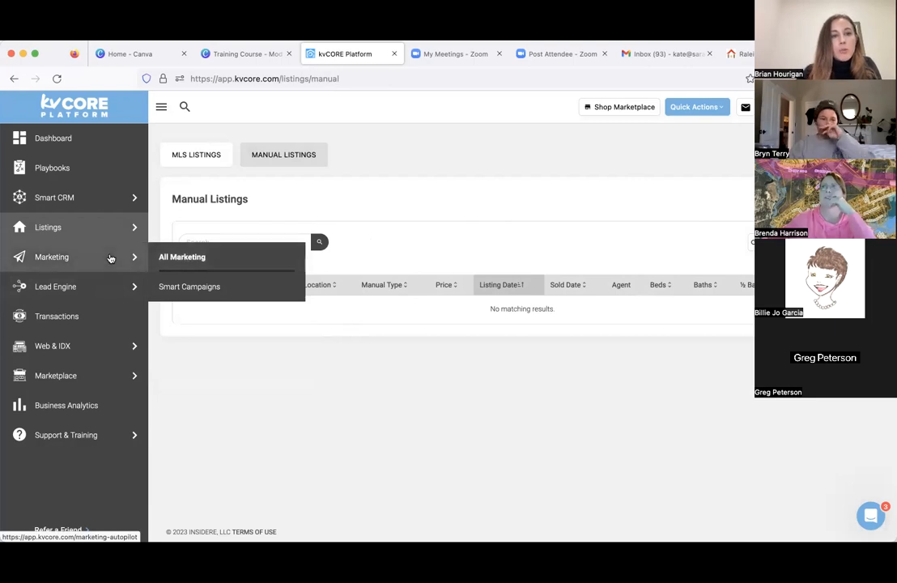
{"action": "left_click", "coordinate": [199, 296]}
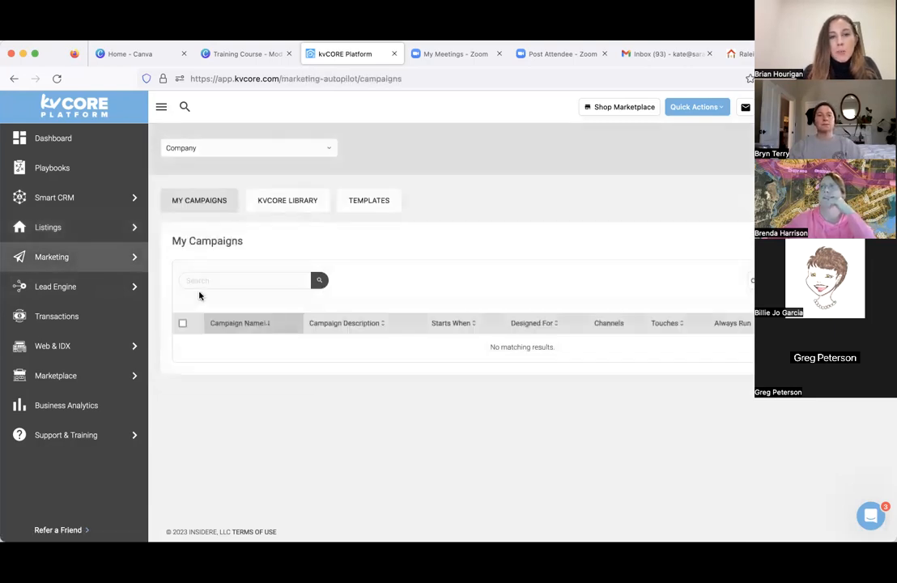
{"action": "scroll", "coordinate": [227, 305], "scroll_direction": "down", "scroll_amount": 4}
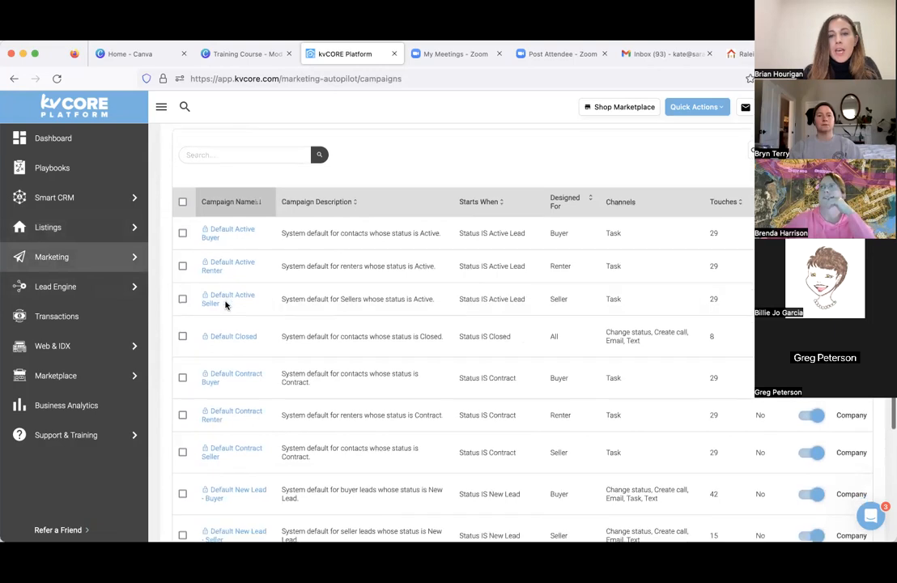
{"action": "scroll", "coordinate": [227, 306], "scroll_direction": "down", "scroll_amount": 1}
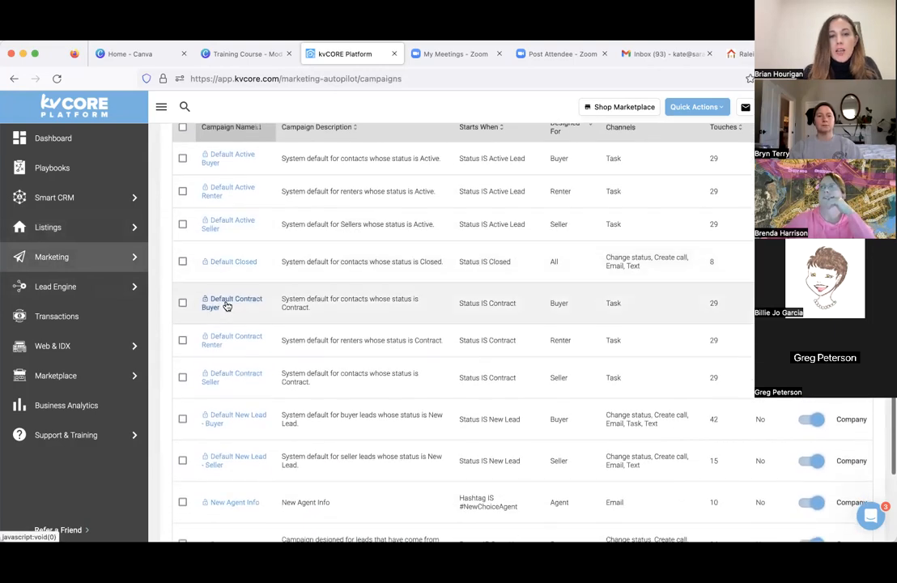
{"action": "scroll", "coordinate": [227, 306], "scroll_direction": "up", "scroll_amount": 1}
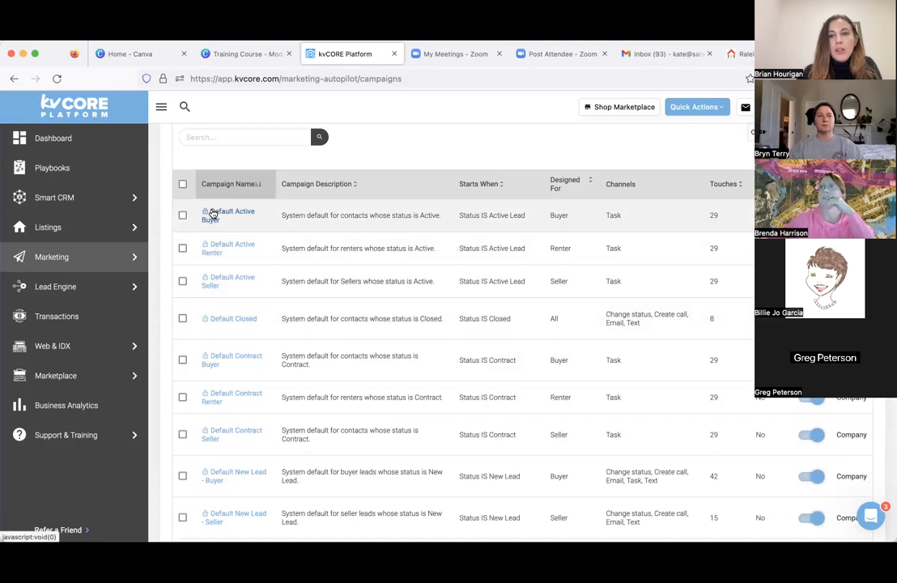
- Open a default campaign that starts on Active Lead status and examine its scheduled campaign actions
{"action": "left_click", "coordinate": [219, 253]}
{"action": "scroll", "coordinate": [219, 255], "scroll_direction": "down", "scroll_amount": 2}
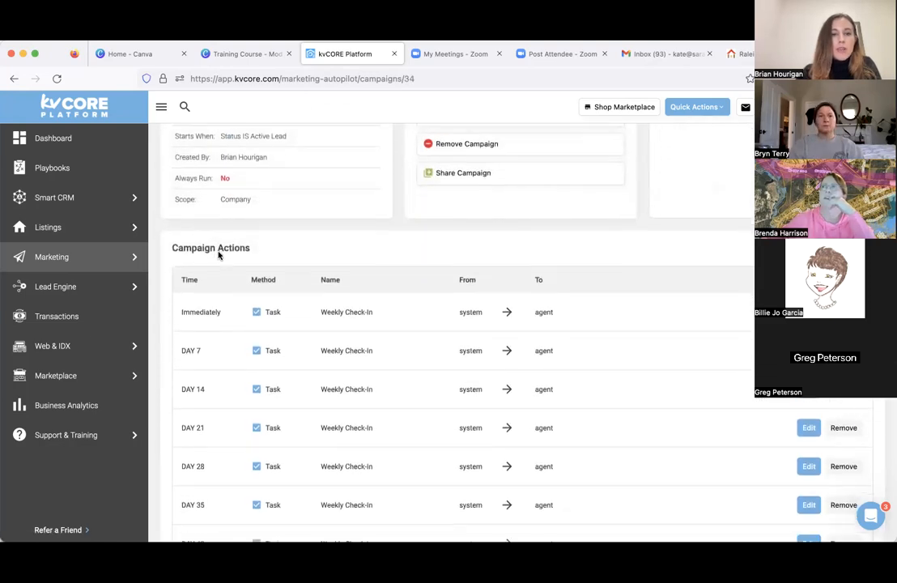
{"action": "scroll", "coordinate": [219, 255], "scroll_direction": "down", "scroll_amount": 5}
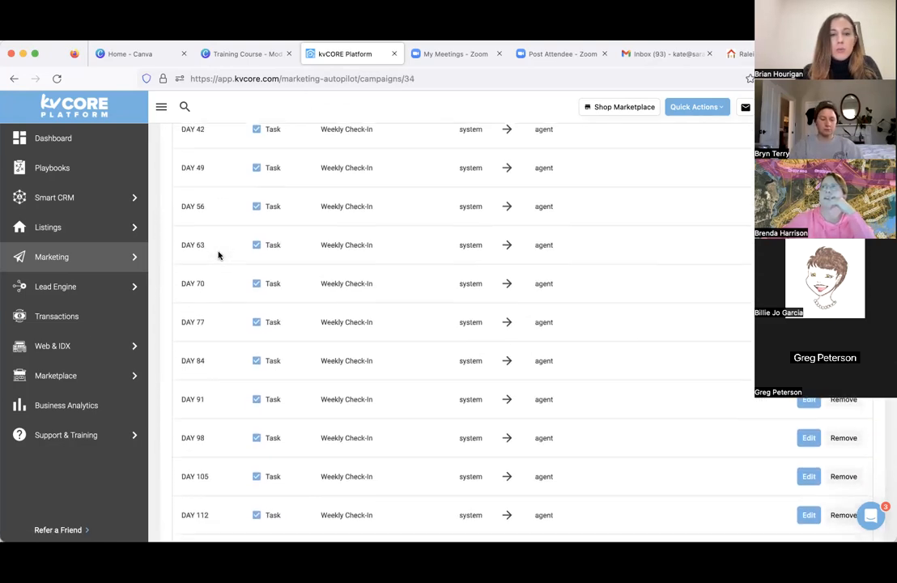
- Return to the campaign list, open the Default New Lead - Seller campaign and examine its scheduled actions
{"action": "scroll", "coordinate": [219, 255], "scroll_direction": "down", "scroll_amount": 10}
{"action": "scroll", "coordinate": [219, 255], "scroll_direction": "up", "scroll_amount": 20}
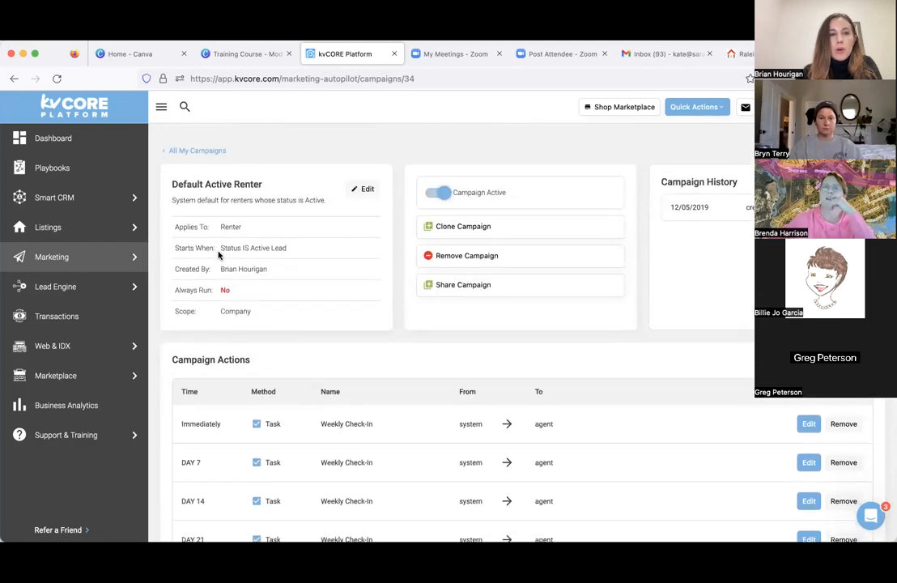
{"action": "left_click", "coordinate": [14, 79]}
{"action": "scroll", "coordinate": [264, 306], "scroll_direction": "down", "scroll_amount": 3}
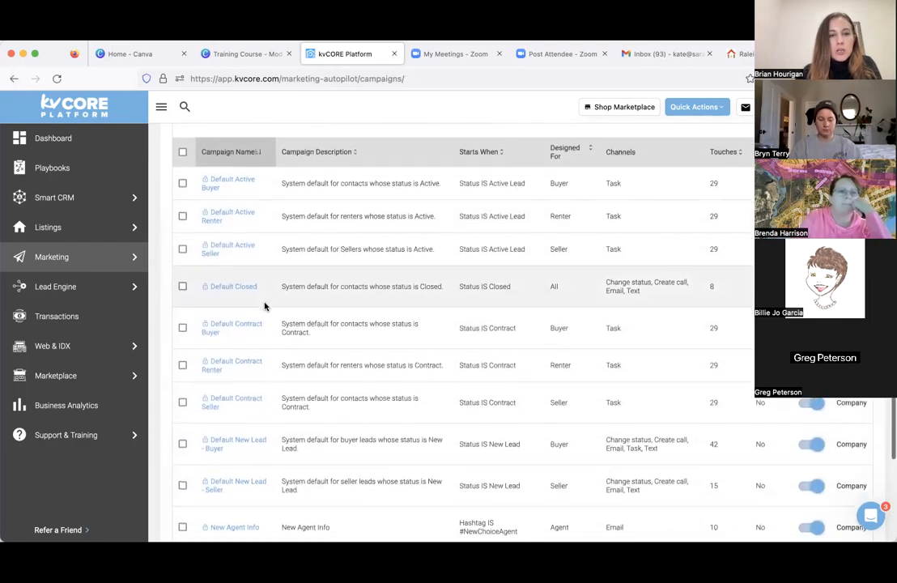
{"action": "scroll", "coordinate": [264, 306], "scroll_direction": "down", "scroll_amount": 3}
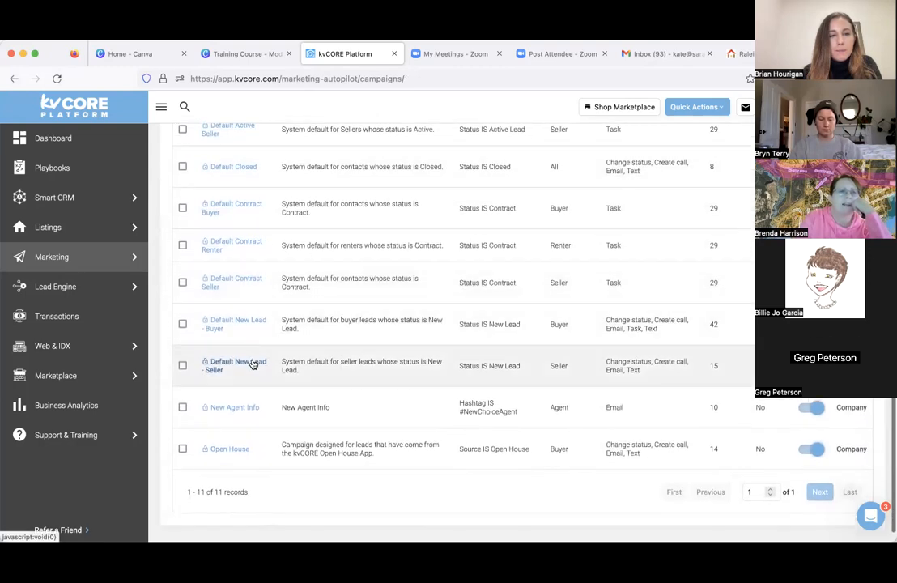
{"action": "left_click", "coordinate": [252, 364]}
{"action": "scroll", "coordinate": [252, 363], "scroll_direction": "down", "scroll_amount": 2}
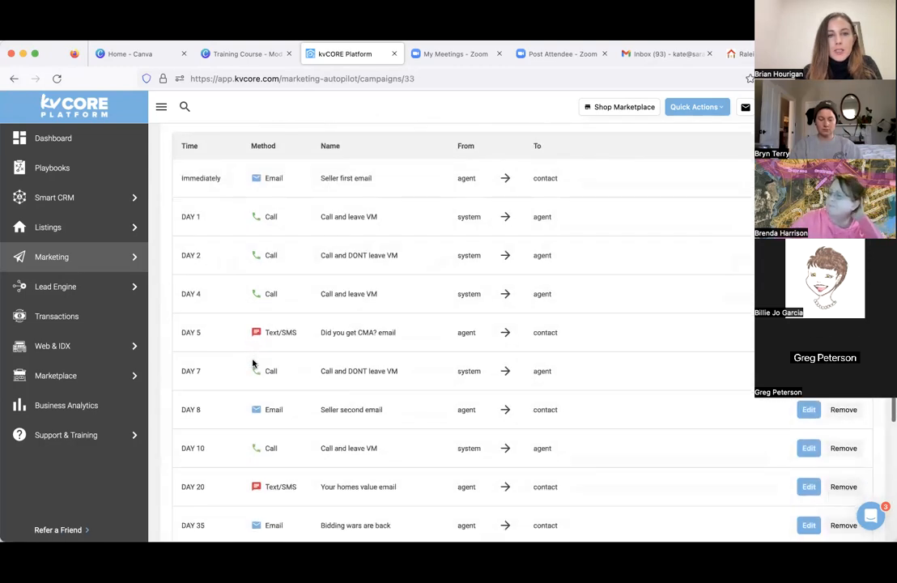
{"action": "scroll", "coordinate": [251, 364], "scroll_direction": "up", "scroll_amount": 7}
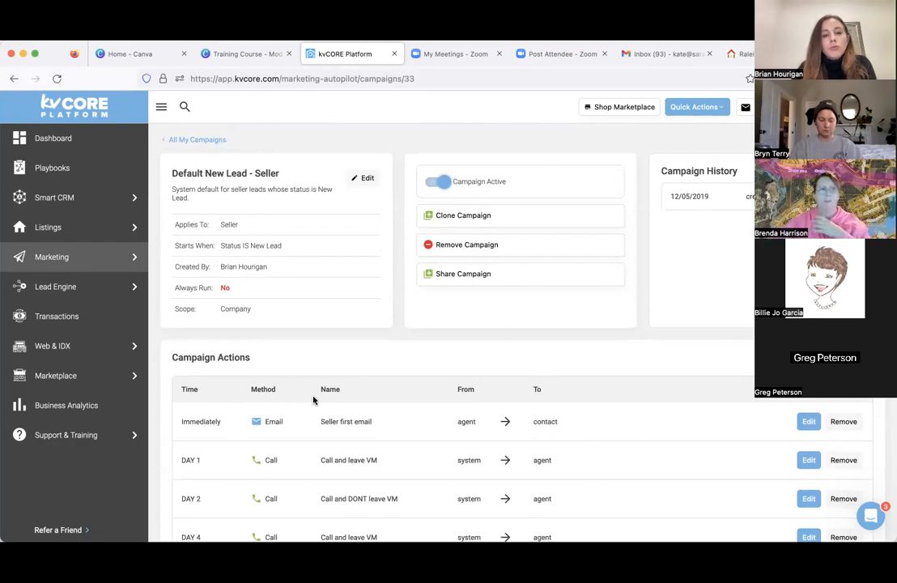
- Open the Smart CRM contacts and show only My Contacts
{"action": "mouse_move", "coordinate": [53, 231]}
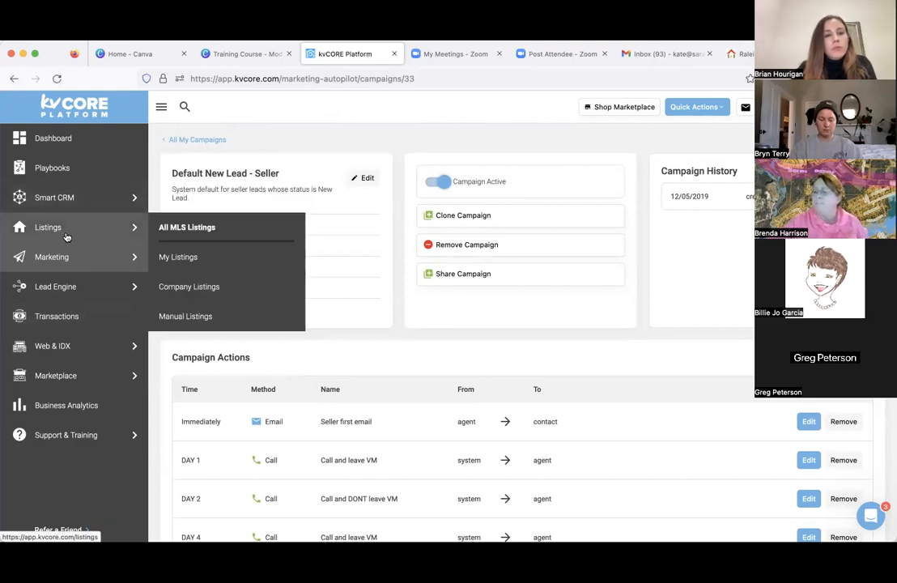
{"action": "mouse_move", "coordinate": [47, 197]}
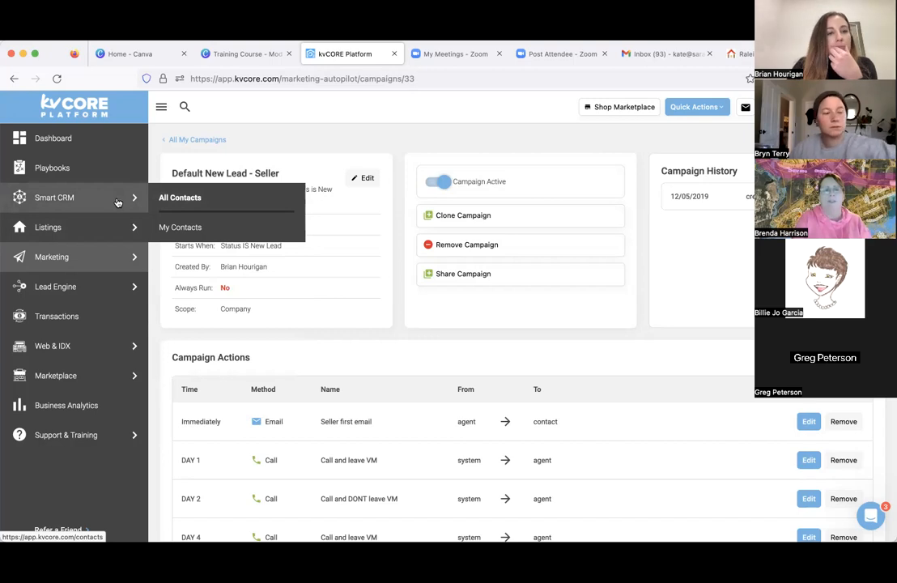
{"action": "left_click", "coordinate": [158, 198]}
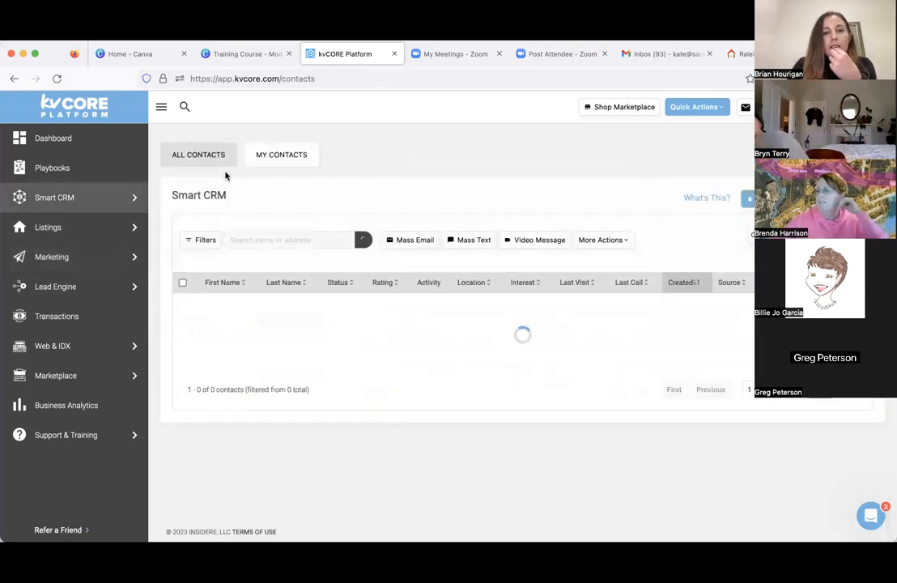
{"action": "left_click", "coordinate": [281, 166]}
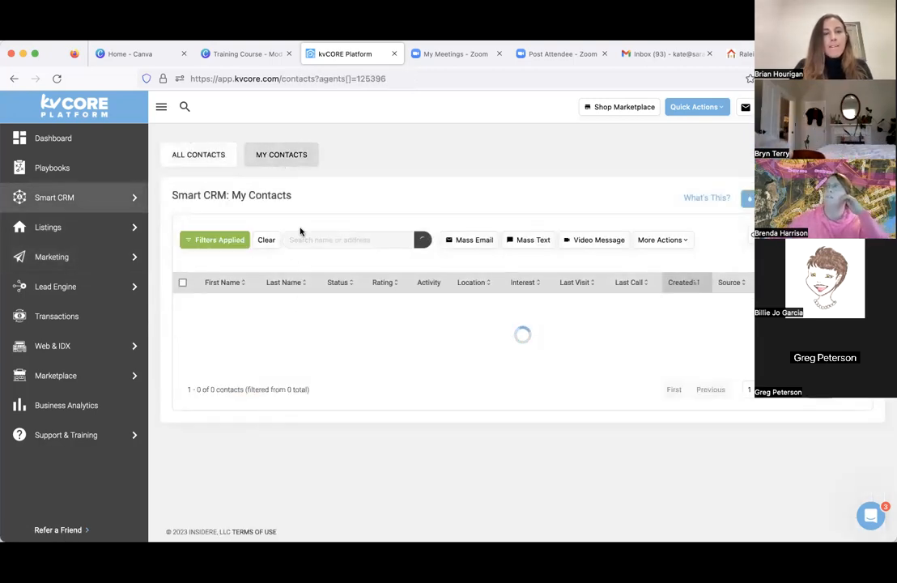
- Search all contacts for the agent's full name and open the matching contact record
{"action": "left_click", "coordinate": [184, 106]}
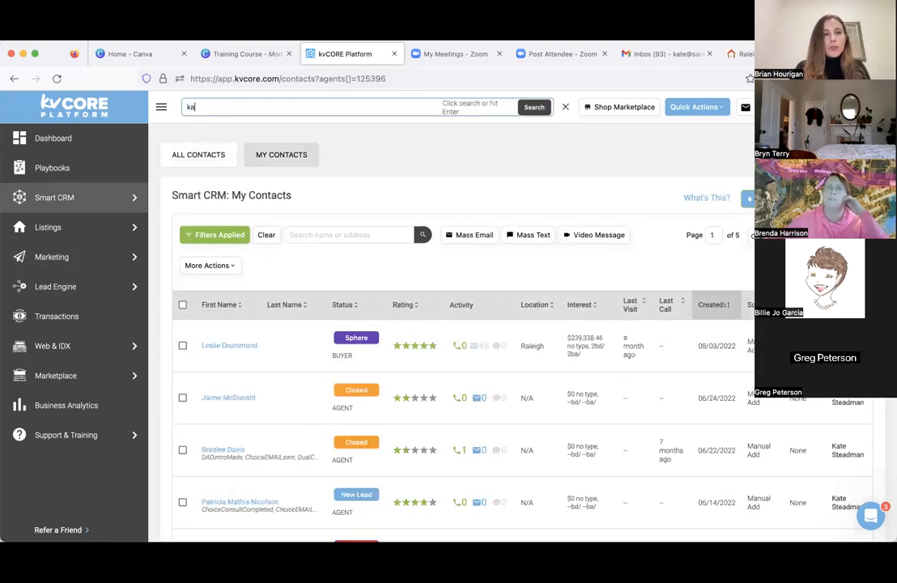
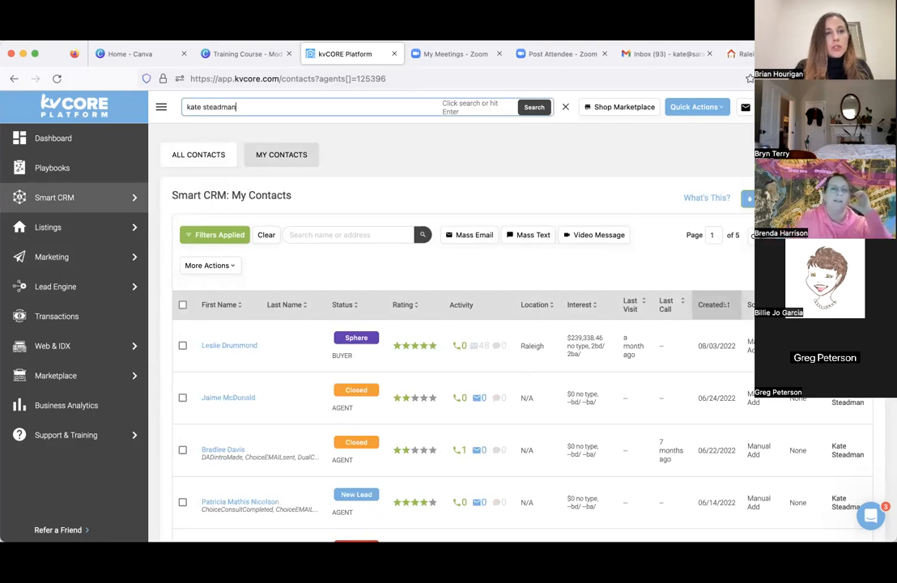
{"action": "key", "text": "Return"}
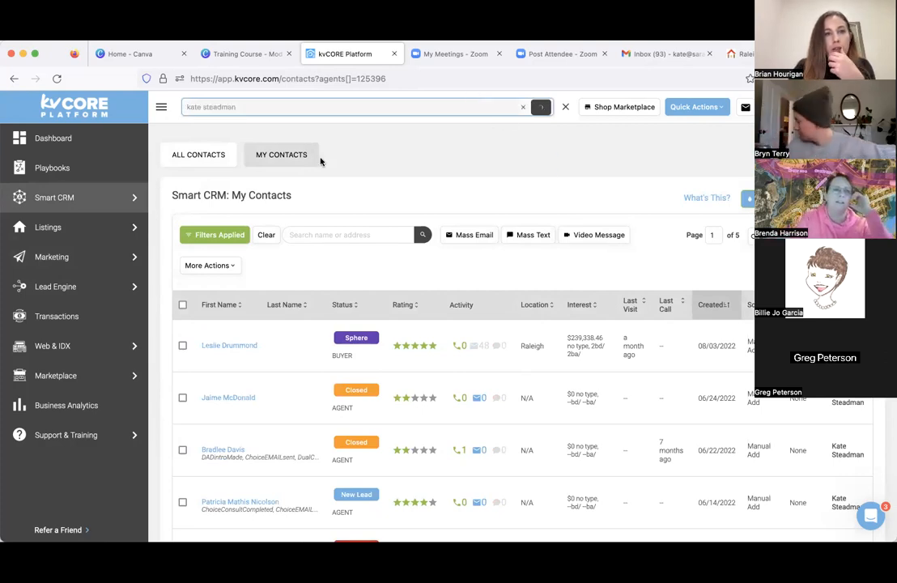
{"action": "left_click", "coordinate": [225, 143]}
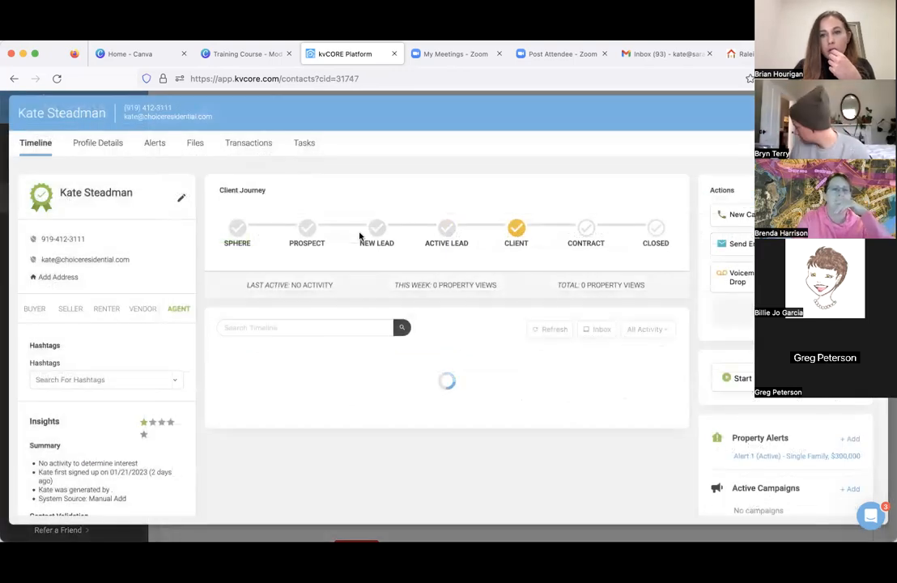
- Review the contact's timeline, hashtags, insights, contact validation and ownership details
{"action": "scroll", "coordinate": [560, 307], "scroll_direction": "down", "scroll_amount": 1}
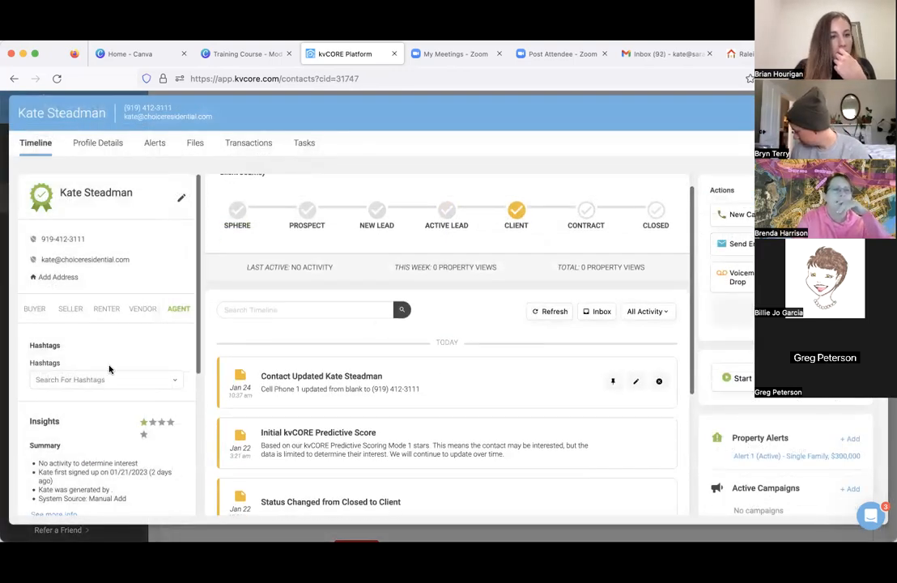
{"action": "scroll", "coordinate": [110, 366], "scroll_direction": "down", "scroll_amount": 5}
{"action": "scroll", "coordinate": [109, 369], "scroll_direction": "down", "scroll_amount": 1}
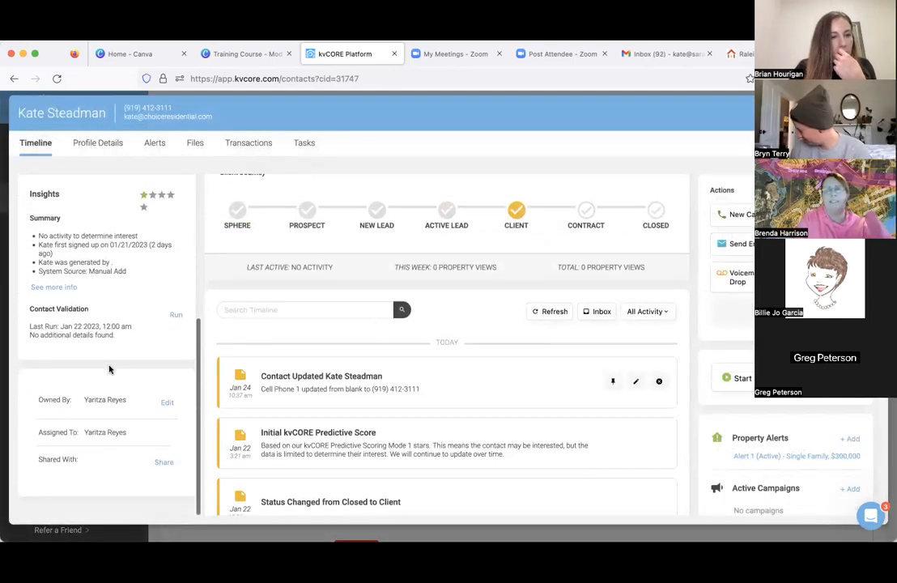
{"action": "scroll", "coordinate": [109, 369], "scroll_direction": "up", "scroll_amount": 3}
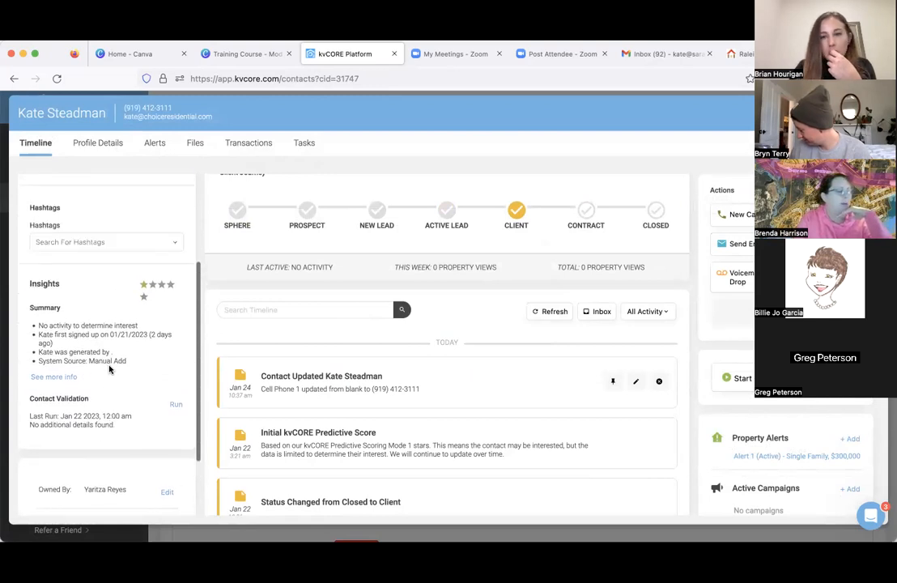
- Open the contact's Alert 1 search settings for editing and review its criteria, delivery frequency and Email CC field
{"action": "left_click", "coordinate": [155, 144]}
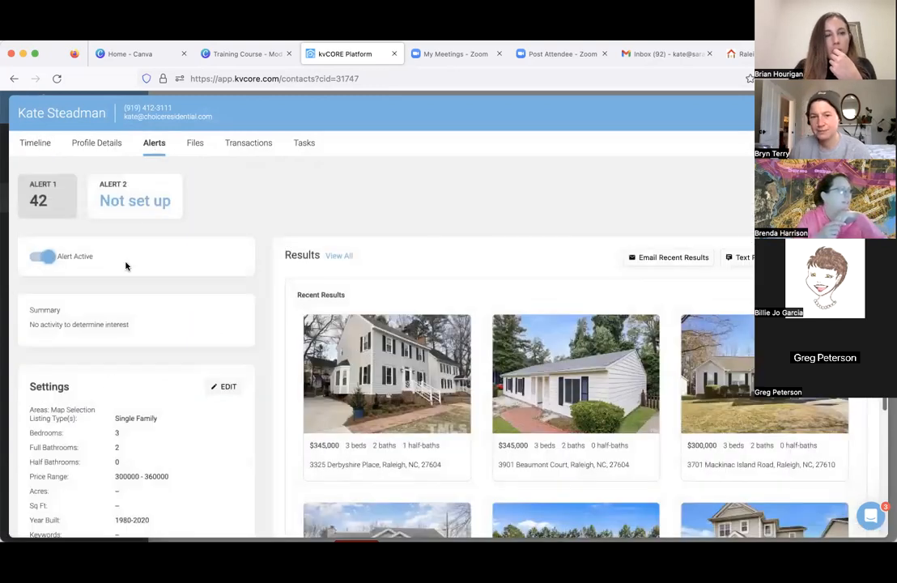
{"action": "scroll", "coordinate": [120, 378], "scroll_direction": "down", "scroll_amount": 4}
{"action": "left_click", "coordinate": [219, 220]}
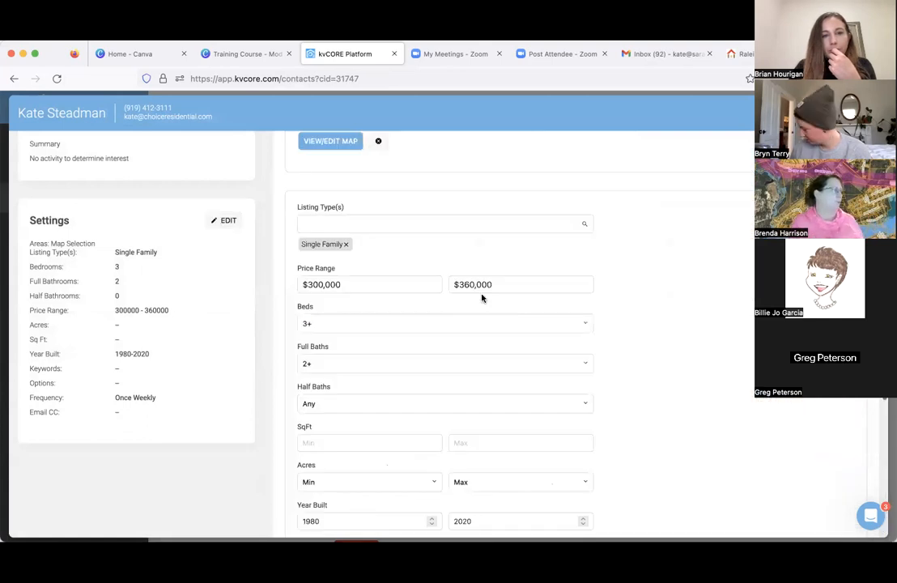
{"action": "scroll", "coordinate": [724, 373], "scroll_direction": "down", "scroll_amount": 5}
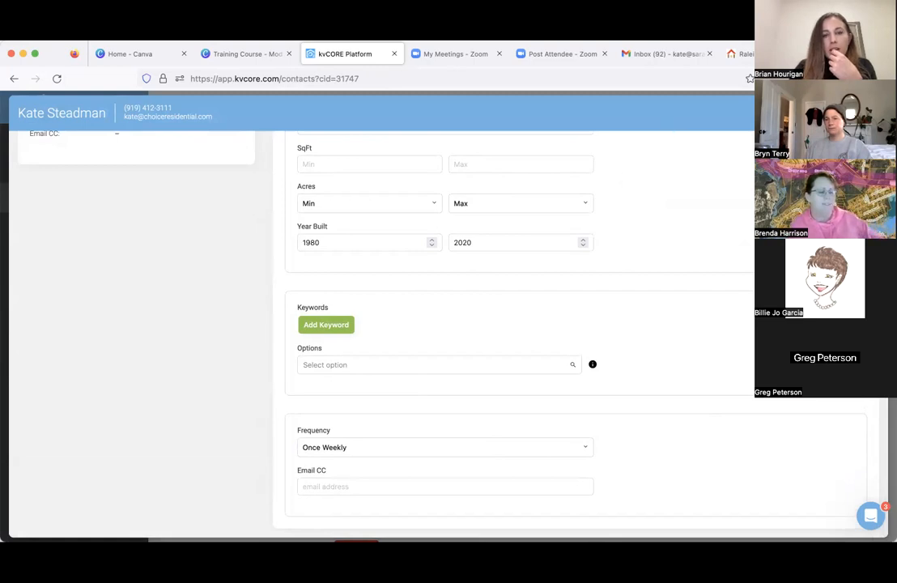
{"action": "left_click", "coordinate": [388, 487]}
{"action": "scroll", "coordinate": [389, 486], "scroll_direction": "up", "scroll_amount": 2}
{"action": "scroll", "coordinate": [387, 487], "scroll_direction": "up", "scroll_amount": 8}
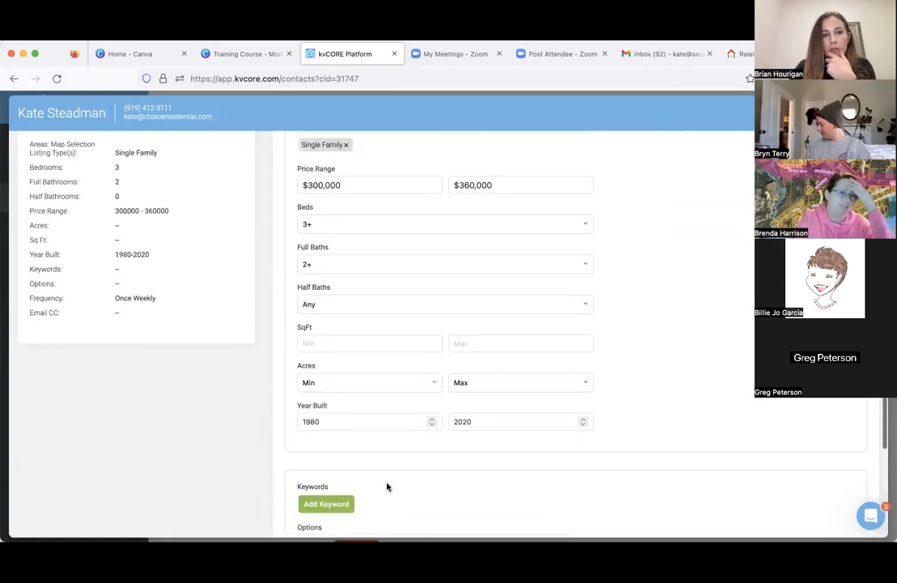
{"action": "scroll", "coordinate": [387, 486], "scroll_direction": "up", "scroll_amount": 2}
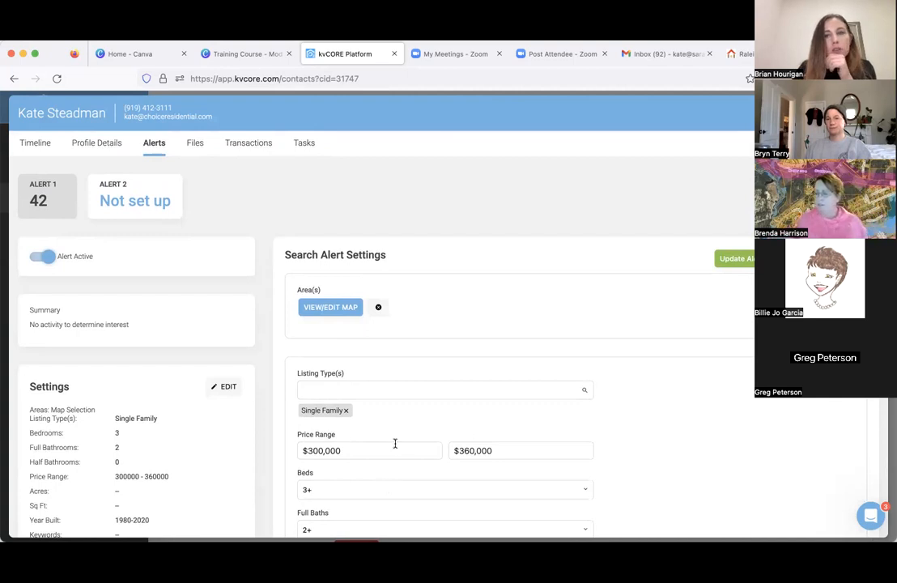
- Go back to Alert 1's Email CC field to point it out, leaving it empty, and review the other search settings again
{"action": "scroll", "coordinate": [391, 469], "scroll_direction": "down", "scroll_amount": 5}
{"action": "scroll", "coordinate": [395, 439], "scroll_direction": "down", "scroll_amount": 1}
{"action": "left_click", "coordinate": [355, 485]}
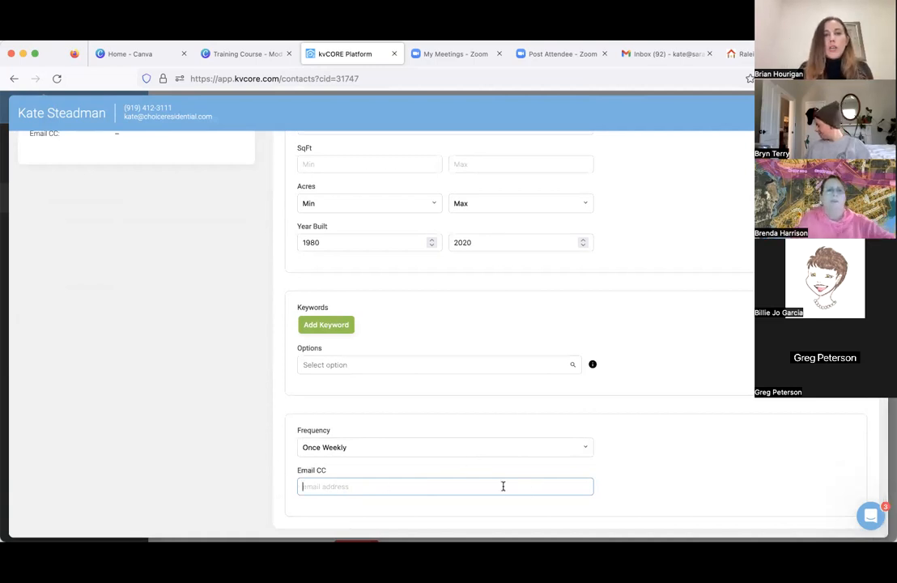
{"action": "scroll", "coordinate": [429, 479], "scroll_direction": "up", "scroll_amount": 1}
{"action": "scroll", "coordinate": [428, 479], "scroll_direction": "up", "scroll_amount": 2}
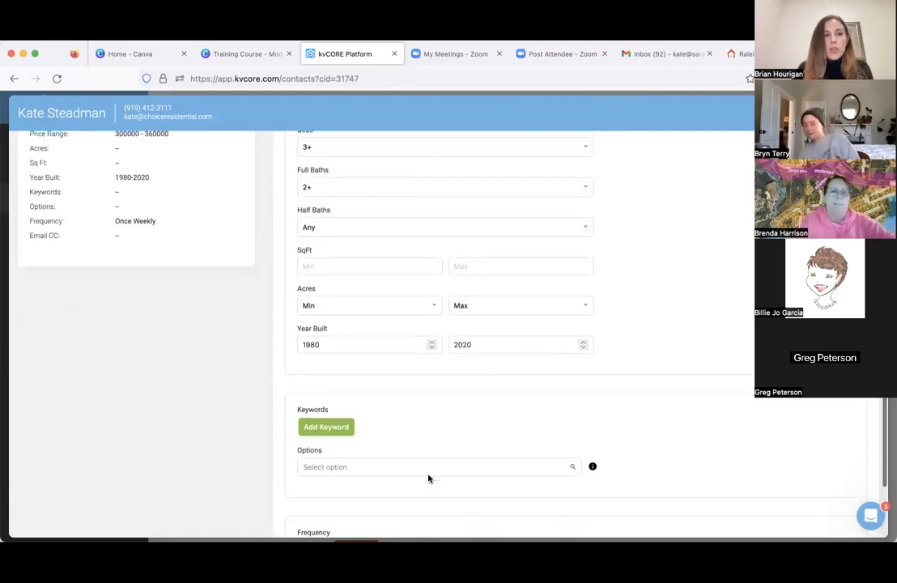
{"action": "scroll", "coordinate": [162, 318], "scroll_direction": "up", "scroll_amount": 1}
{"action": "scroll", "coordinate": [162, 318], "scroll_direction": "up", "scroll_amount": 5}
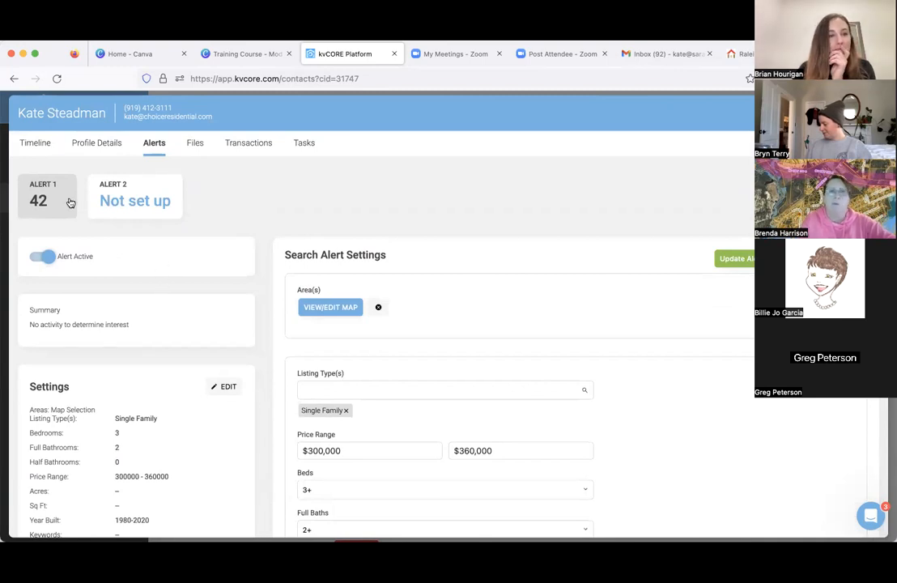
- Return to the contact's timeline, look through the additional contact actions for collaboration and communication, and close the list
{"action": "left_click", "coordinate": [39, 151]}
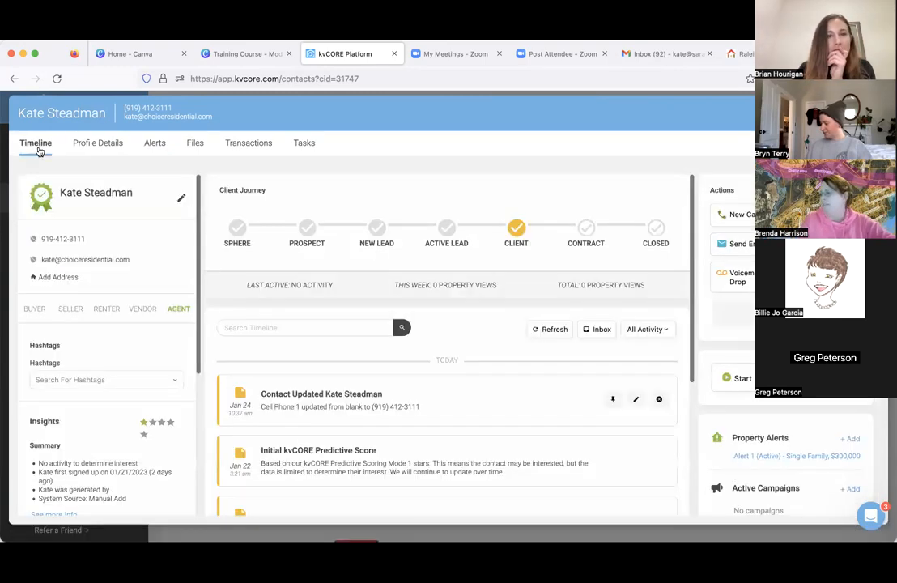
{"action": "left_click", "coordinate": [740, 317]}
{"action": "scroll", "coordinate": [746, 331], "scroll_direction": "down", "scroll_amount": 5}
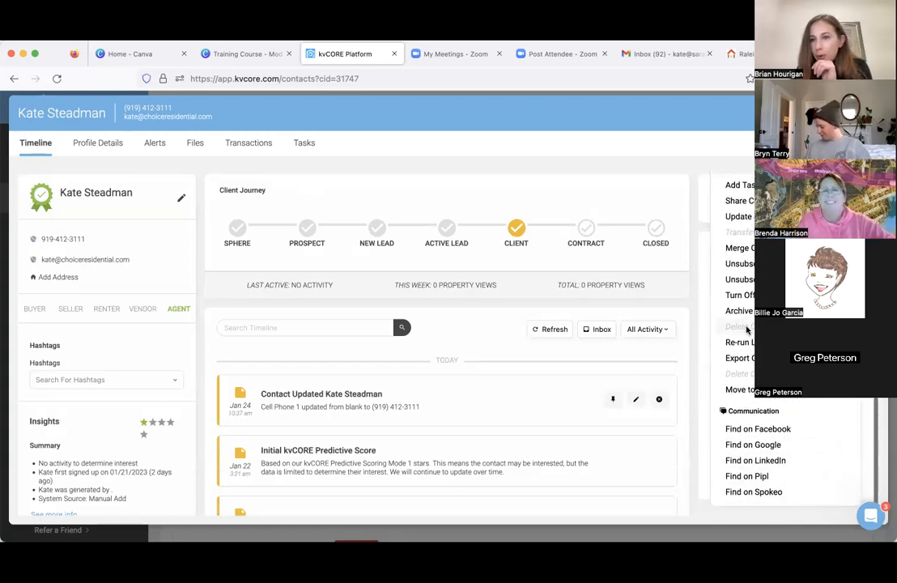
{"action": "scroll", "coordinate": [746, 330], "scroll_direction": "up", "scroll_amount": 1}
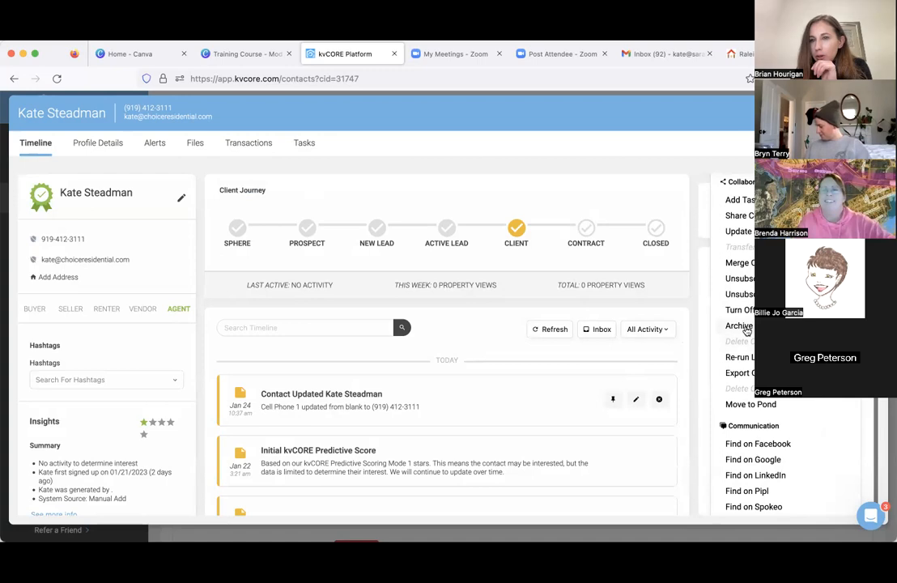
{"action": "scroll", "coordinate": [746, 330], "scroll_direction": "down", "scroll_amount": 1}
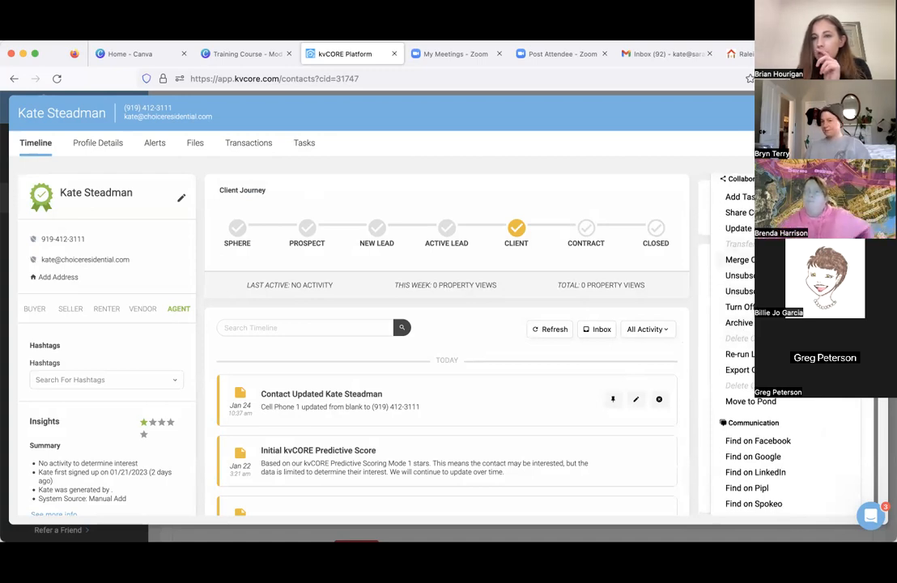
{"action": "key", "text": "Escape"}
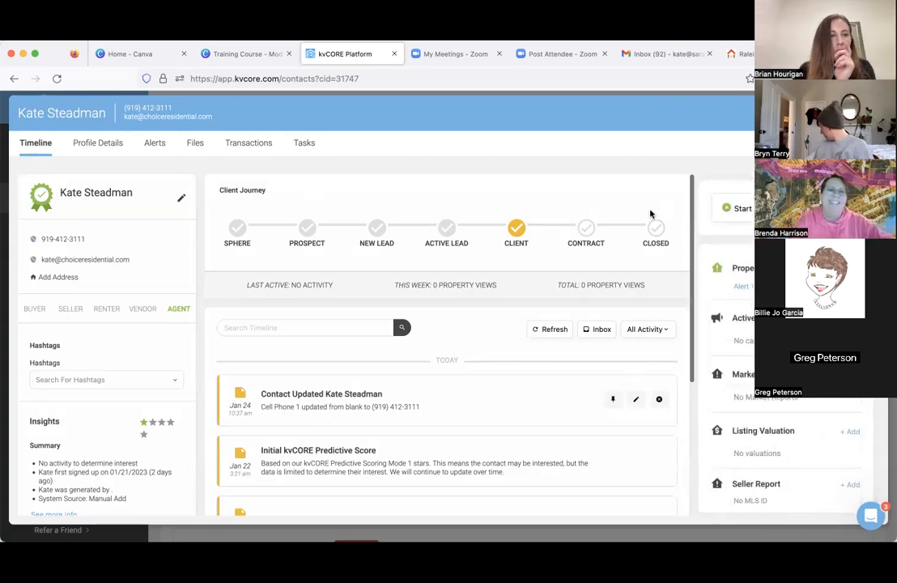
- Open the contact's name for editing, check the ownership and sharing details, and close the record without saving
{"action": "left_click", "coordinate": [181, 200]}
{"action": "scroll", "coordinate": [140, 363], "scroll_direction": "down", "scroll_amount": 5}
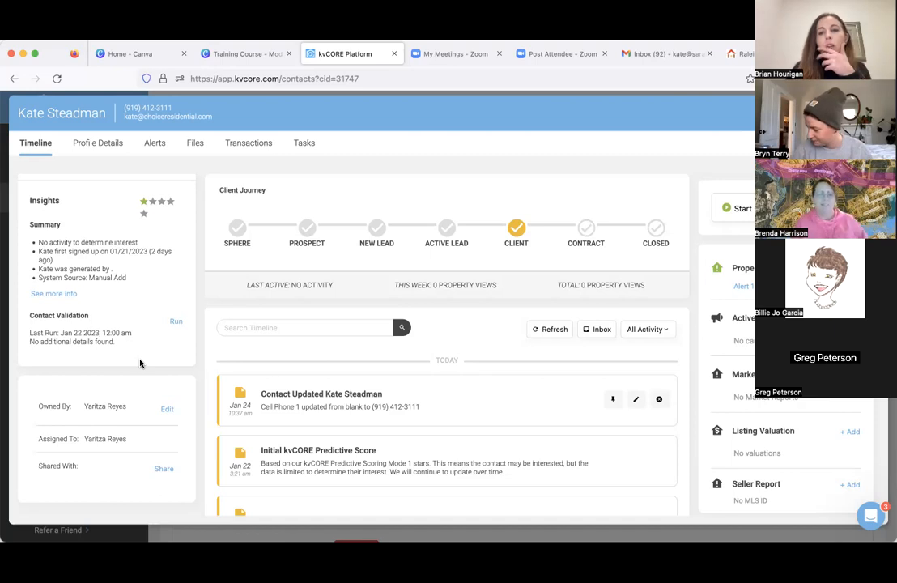
{"action": "scroll", "coordinate": [186, 407], "scroll_direction": "up", "scroll_amount": 3}
{"action": "scroll", "coordinate": [186, 406], "scroll_direction": "up", "scroll_amount": 5}
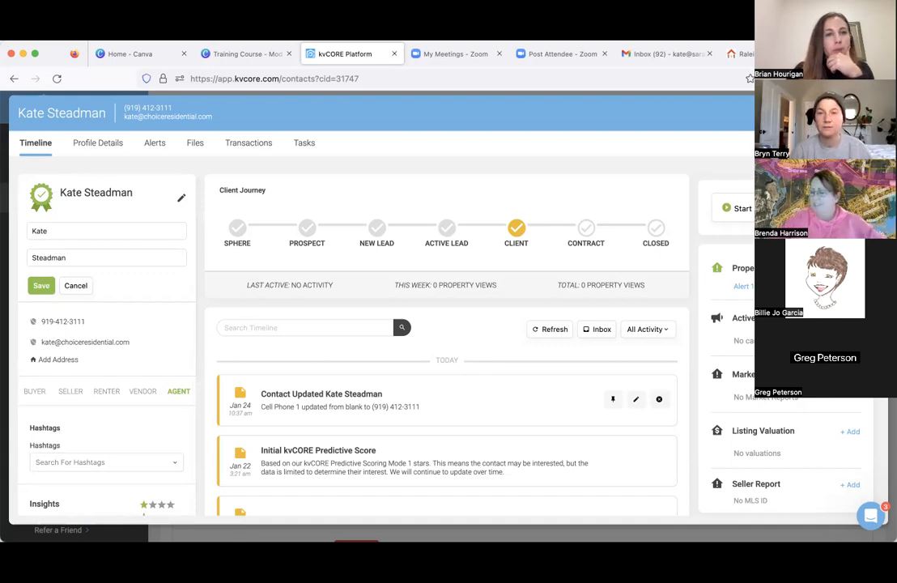
{"action": "key", "text": "Escape"}
- Open the Smart Campaigns list and review the company campaigns, including the new lead and open house ones
{"action": "mouse_move", "coordinate": [79, 274]}
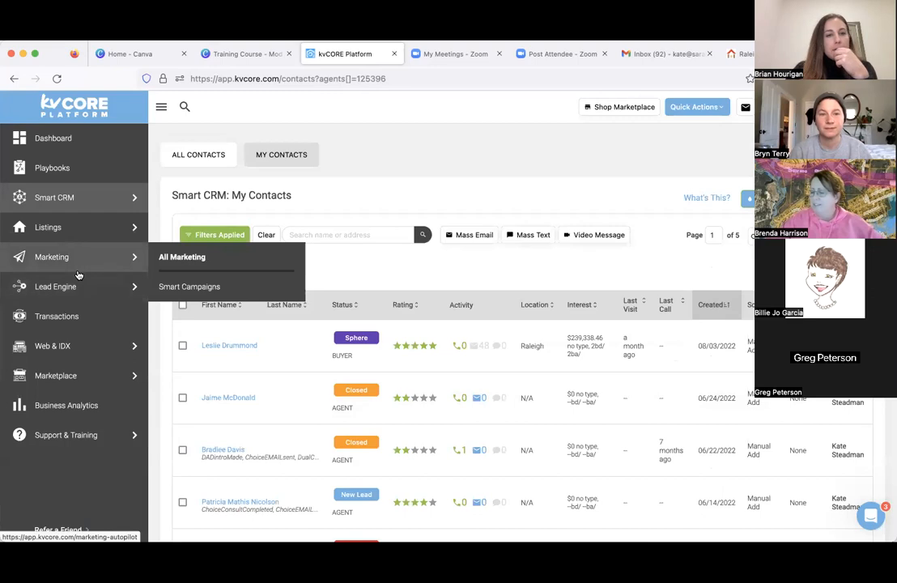
{"action": "left_click", "coordinate": [188, 286]}
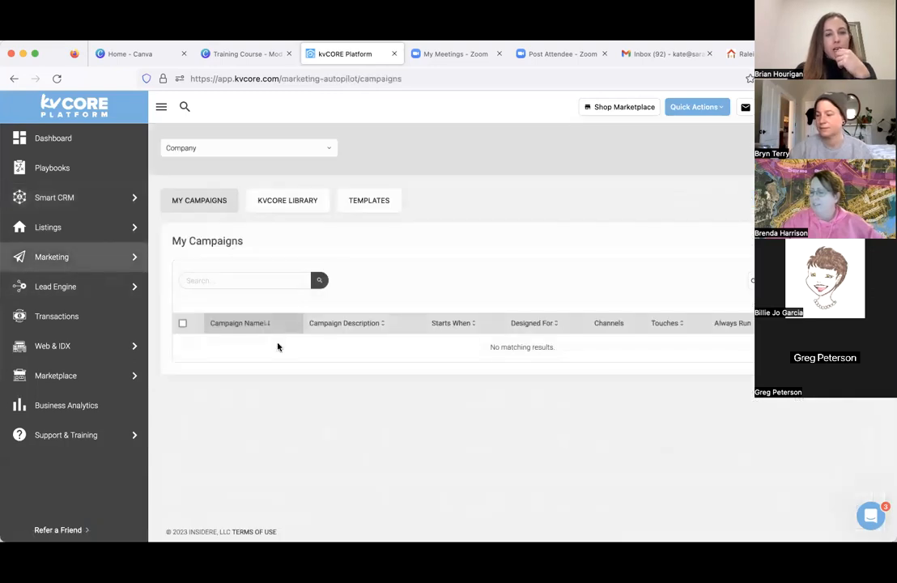
{"action": "scroll", "coordinate": [324, 364], "scroll_direction": "down", "scroll_amount": 10}
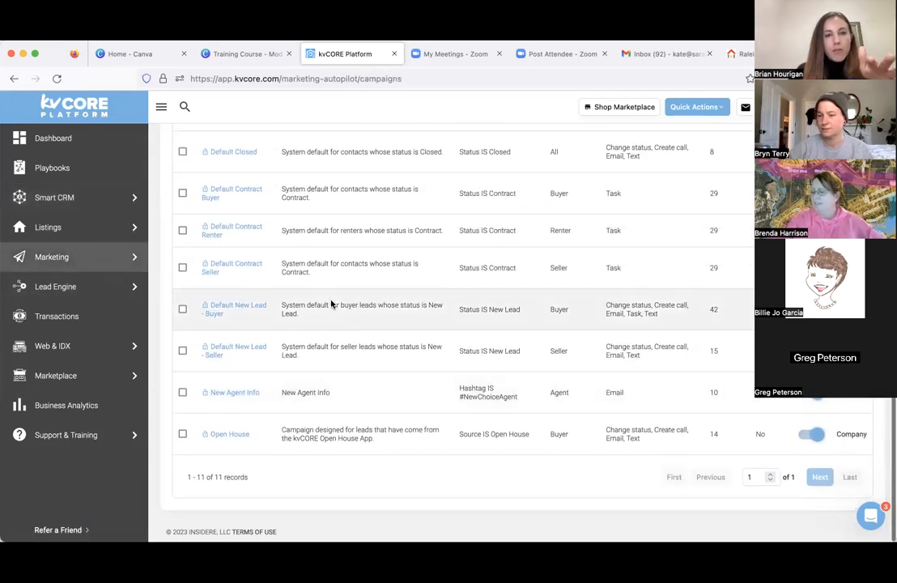
- Open the Default New Lead - Buyer campaign and point out whom it applies to and the status that starts it
{"action": "scroll", "coordinate": [328, 324], "scroll_direction": "up", "scroll_amount": 3}
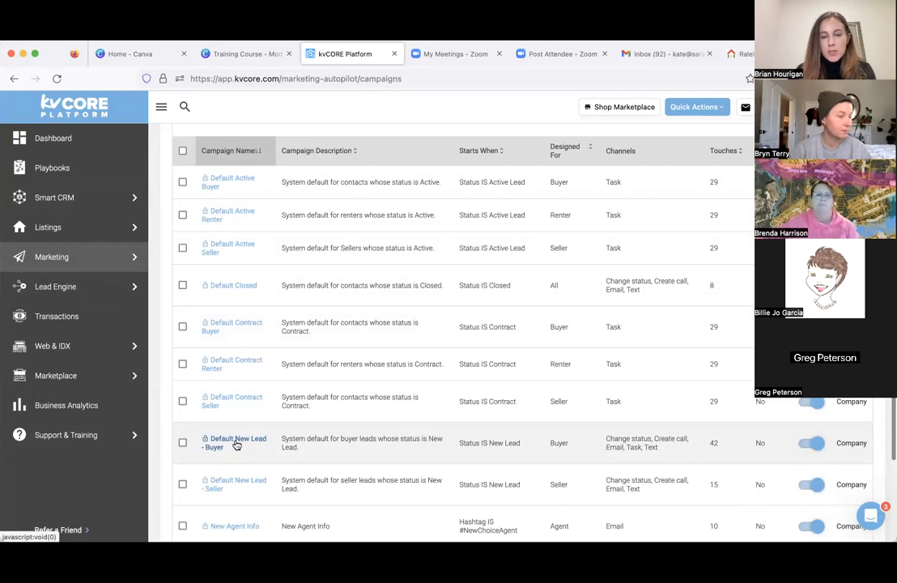
{"action": "left_click", "coordinate": [236, 442]}
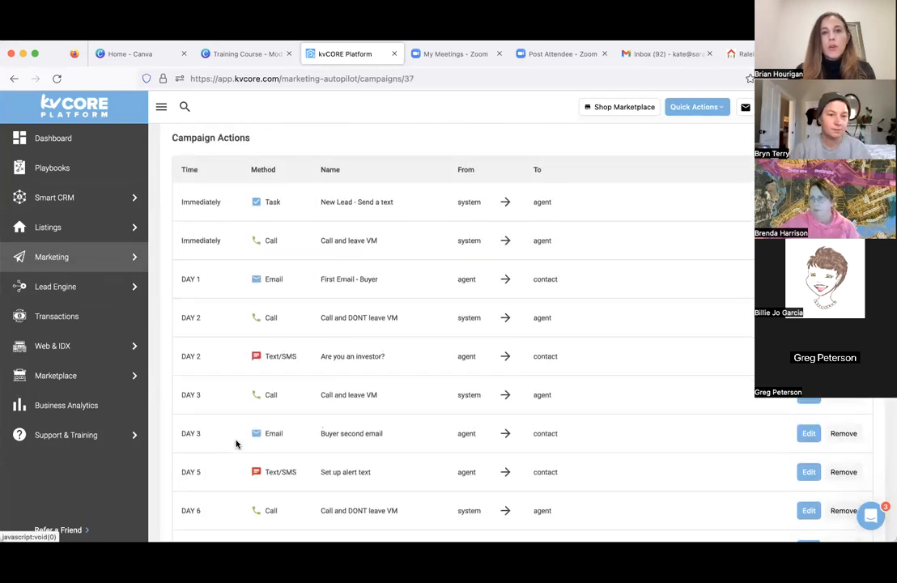
{"action": "scroll", "coordinate": [236, 443], "scroll_direction": "up", "scroll_amount": 5}
{"action": "scroll", "coordinate": [235, 443], "scroll_direction": "up", "scroll_amount": 1}
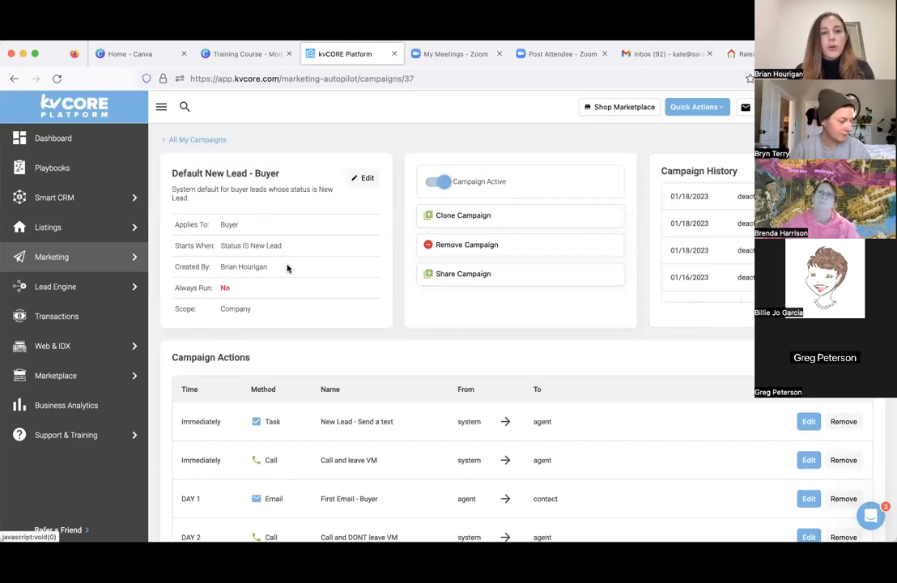
{"action": "double_click", "coordinate": [233, 226]}
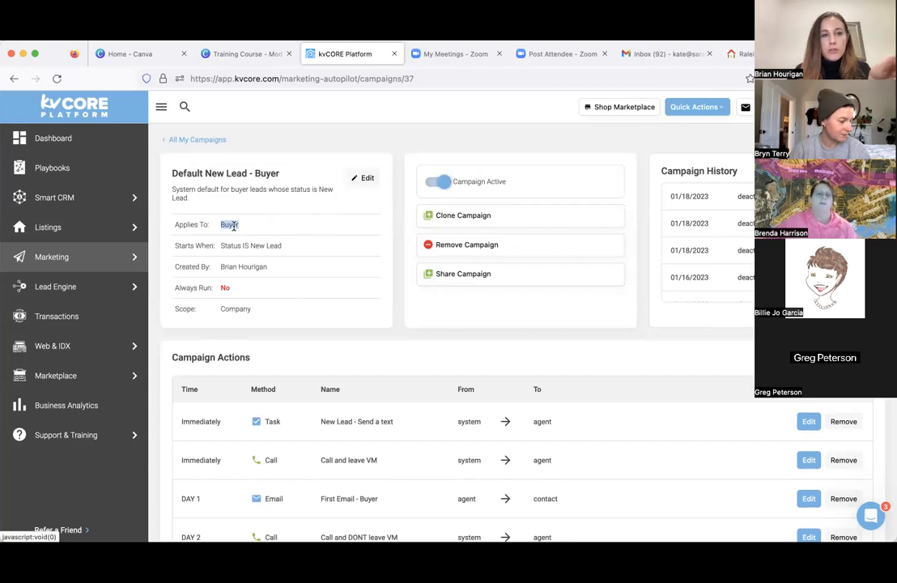
{"action": "left_click", "coordinate": [244, 247]}
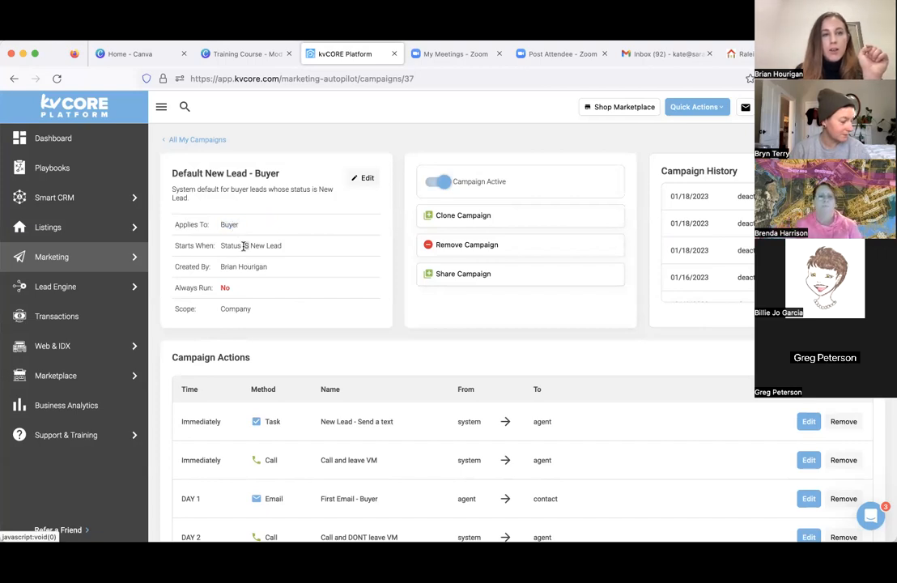
{"action": "triple_click", "coordinate": [244, 247]}
{"action": "left_click_drag", "start_coordinate": [290, 246], "coordinate": [253, 247]}
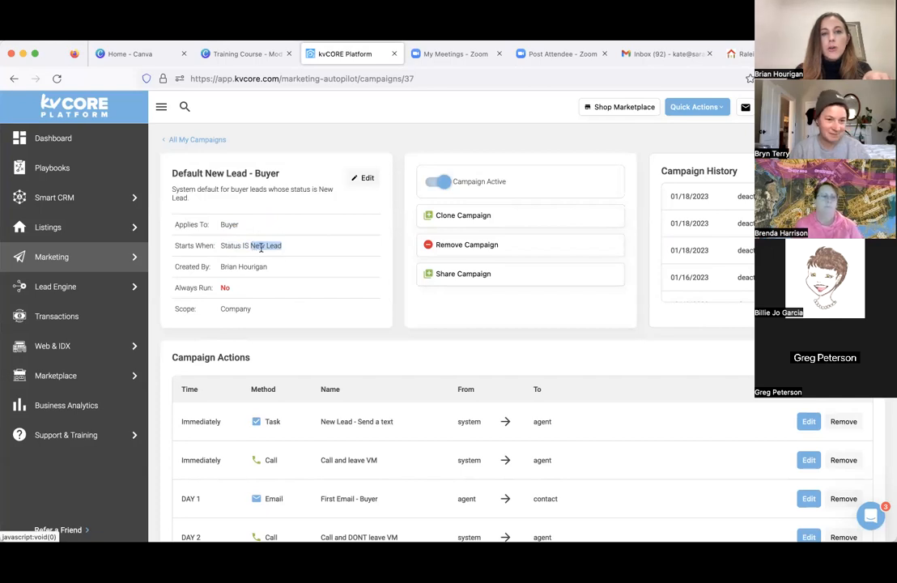
- Review the schedule of campaign actions for new buyer leads, from the immediate task and call through the following days
{"action": "scroll", "coordinate": [276, 246], "scroll_direction": "down", "scroll_amount": 1}
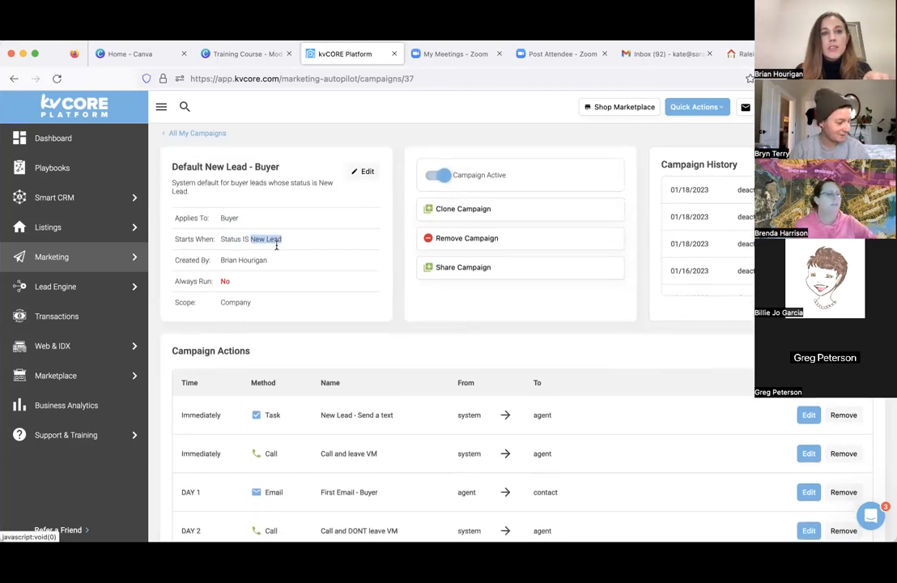
{"action": "scroll", "coordinate": [276, 246], "scroll_direction": "down", "scroll_amount": 5}
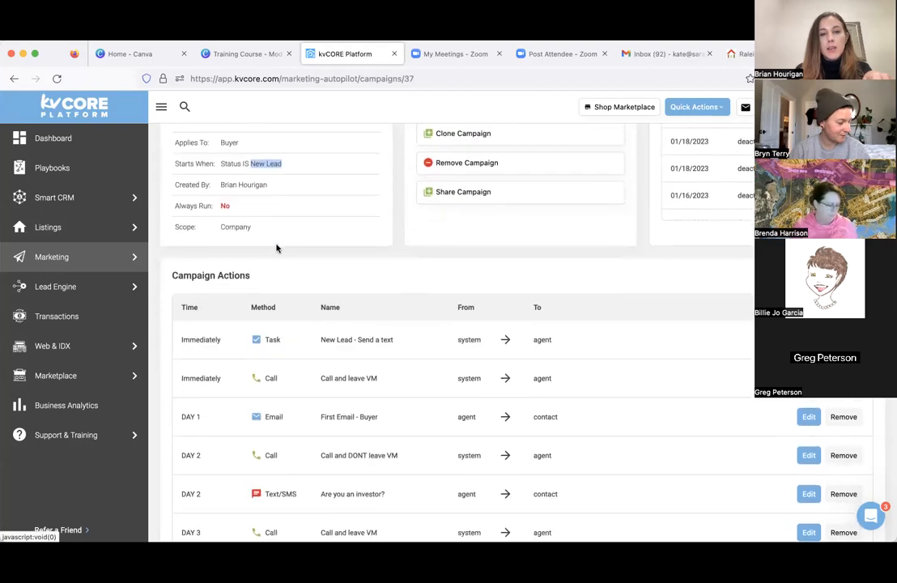
{"action": "scroll", "coordinate": [276, 247], "scroll_direction": "down", "scroll_amount": 3}
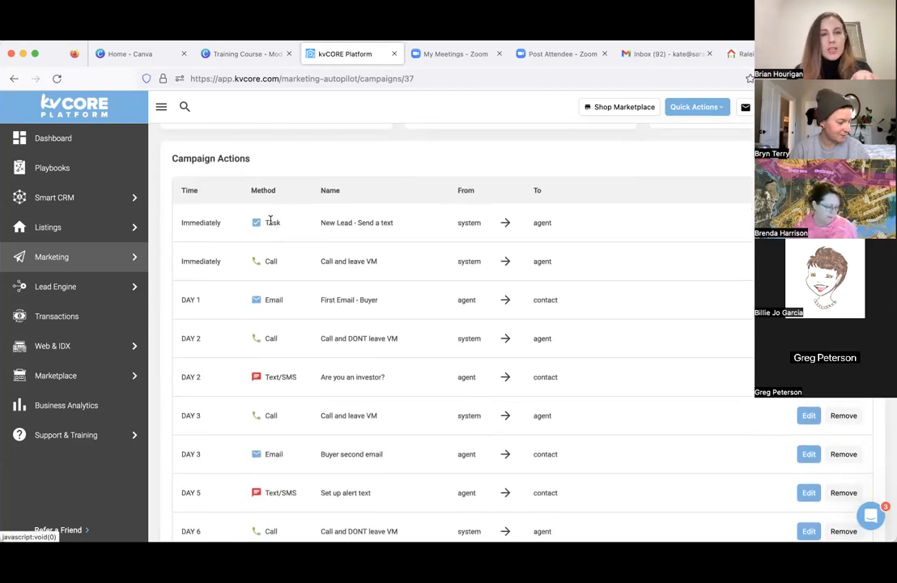
{"action": "scroll", "coordinate": [385, 229], "scroll_direction": "down", "scroll_amount": 2}
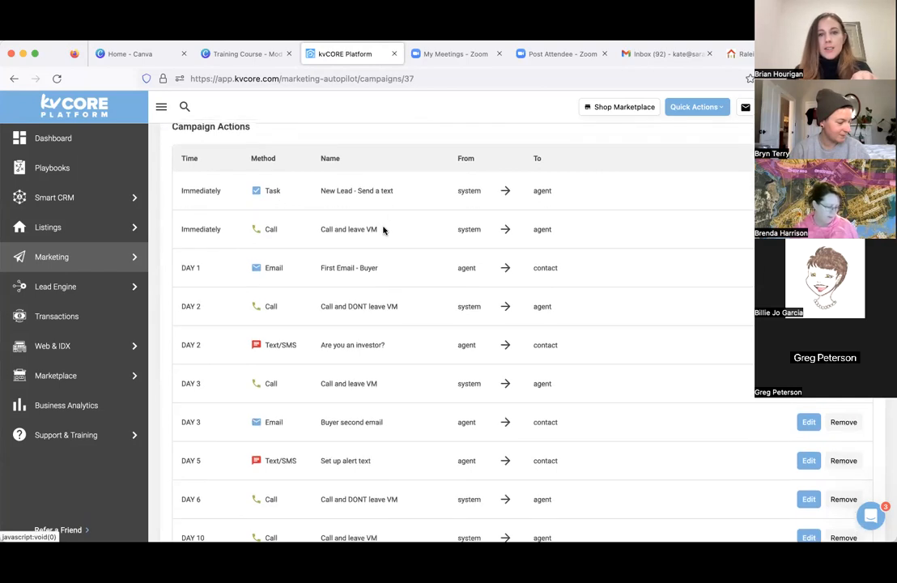
{"action": "scroll", "coordinate": [385, 229], "scroll_direction": "down", "scroll_amount": 4}
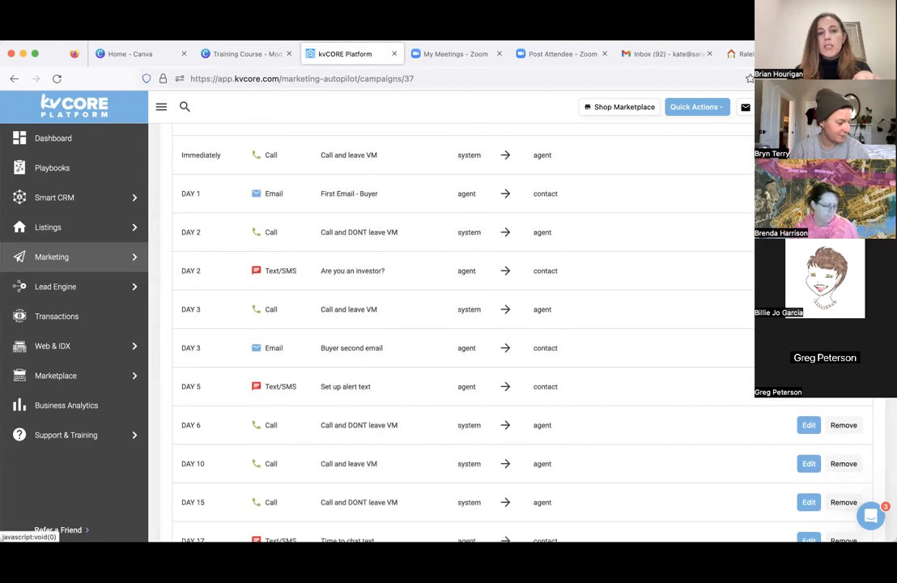
{"action": "scroll", "coordinate": [452, 324], "scroll_direction": "up", "scroll_amount": 3}
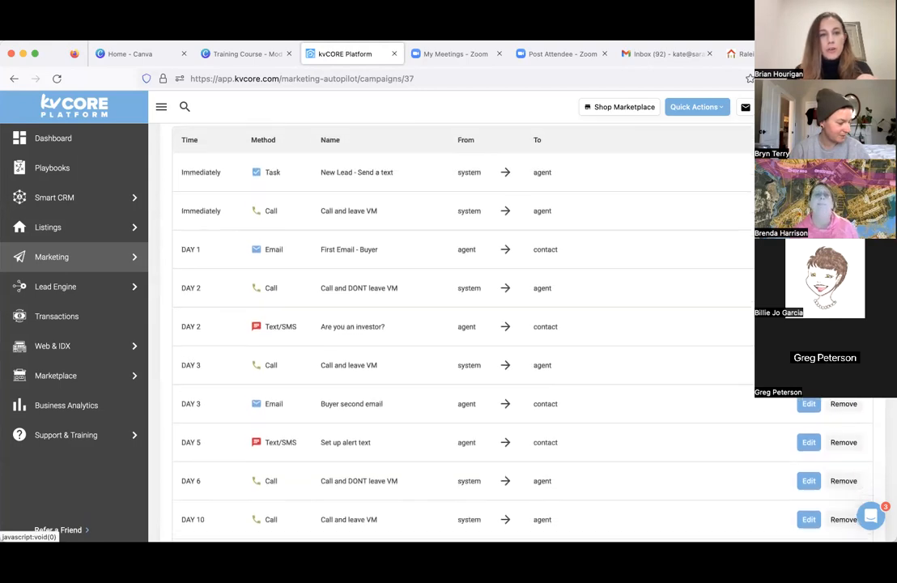
{"action": "scroll", "coordinate": [452, 324], "scroll_direction": "down", "scroll_amount": 1}
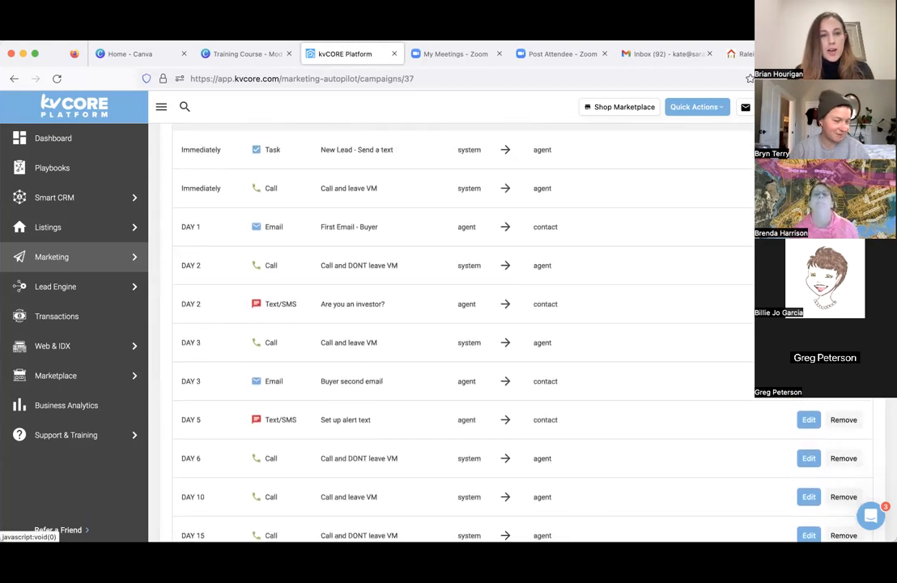
- Open the Day 2 "Are you an investor?" text action, review its message and settings, and return to the campaign summary
{"action": "triple_click", "coordinate": [376, 302]}
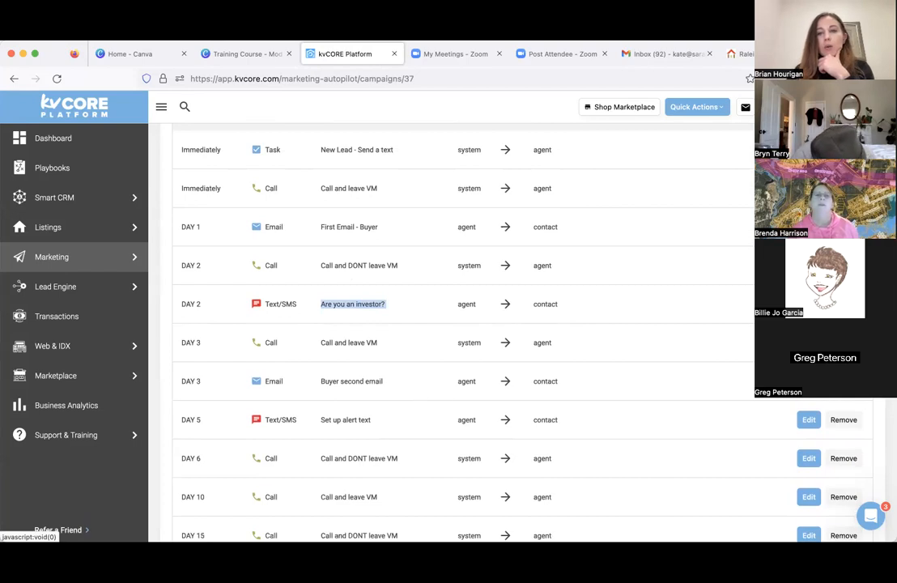
{"action": "left_click", "coordinate": [808, 303]}
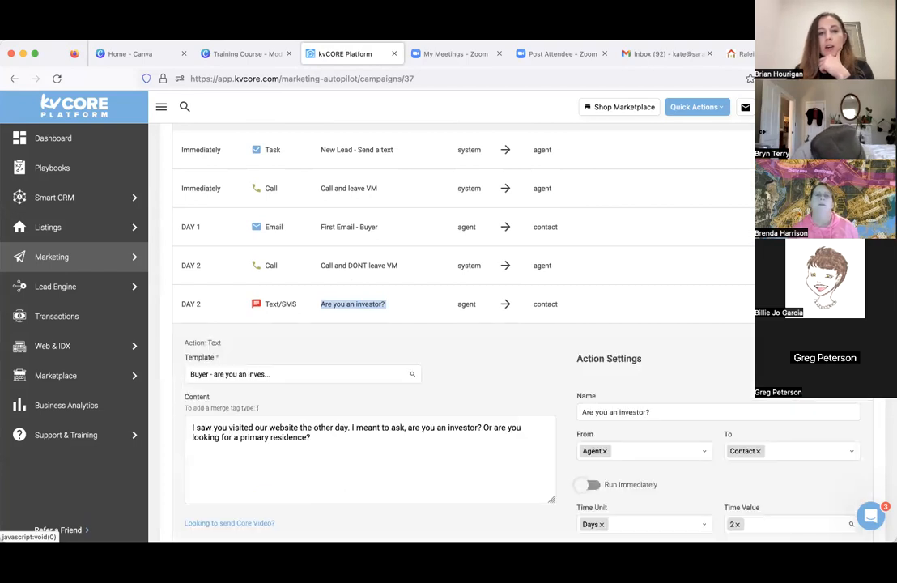
{"action": "left_click", "coordinate": [388, 443]}
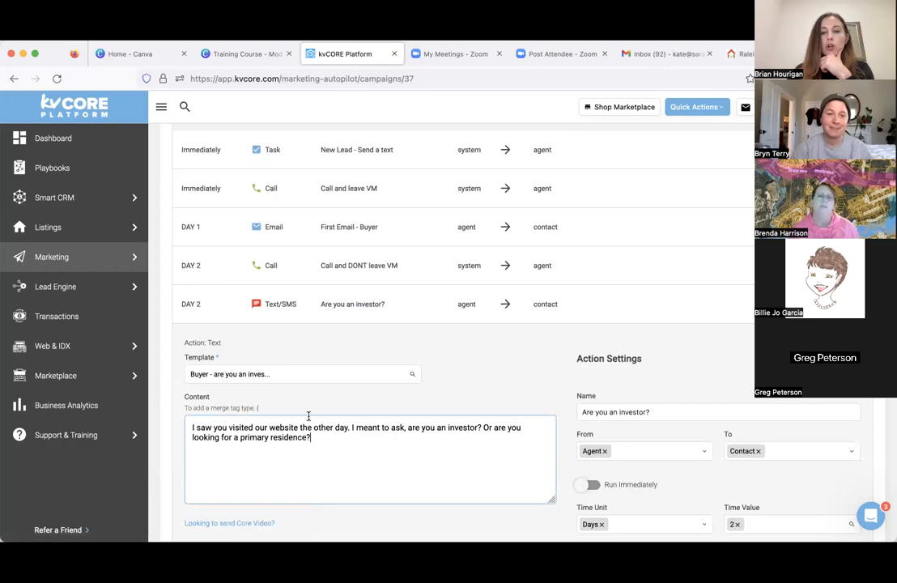
{"action": "scroll", "coordinate": [447, 462], "scroll_direction": "down", "scroll_amount": 2}
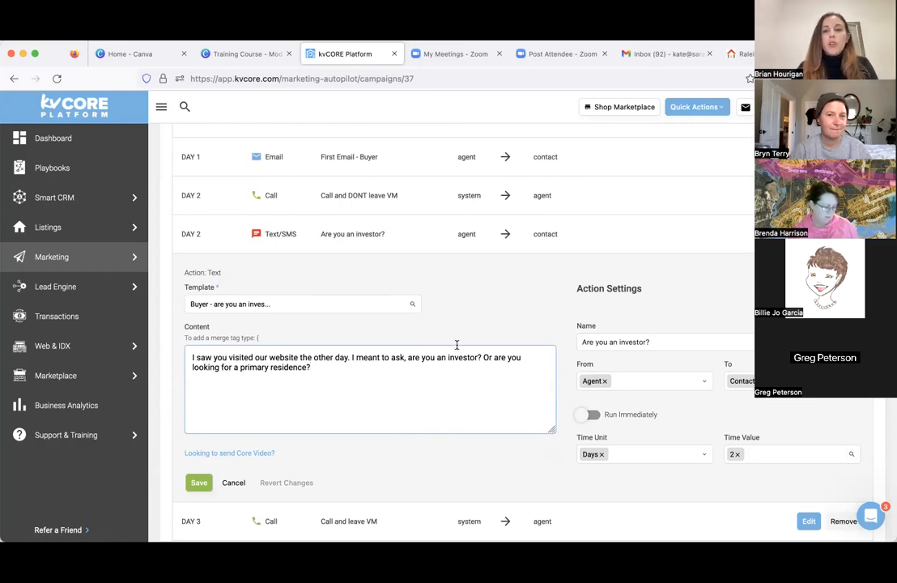
{"action": "scroll", "coordinate": [505, 154], "scroll_direction": "up", "scroll_amount": 3}
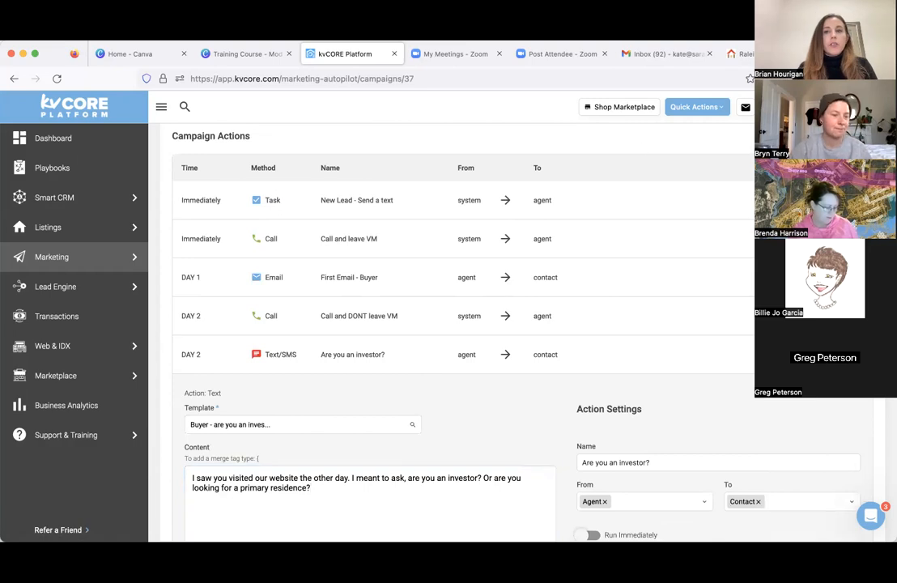
{"action": "scroll", "coordinate": [454, 324], "scroll_direction": "up", "scroll_amount": 4}
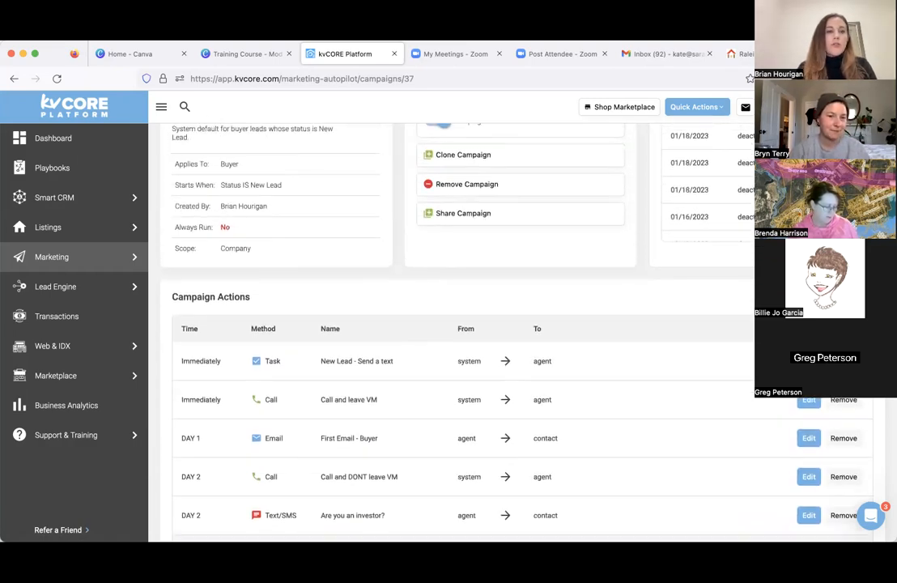
{"action": "scroll", "coordinate": [552, 323], "scroll_direction": "up", "scroll_amount": 2}
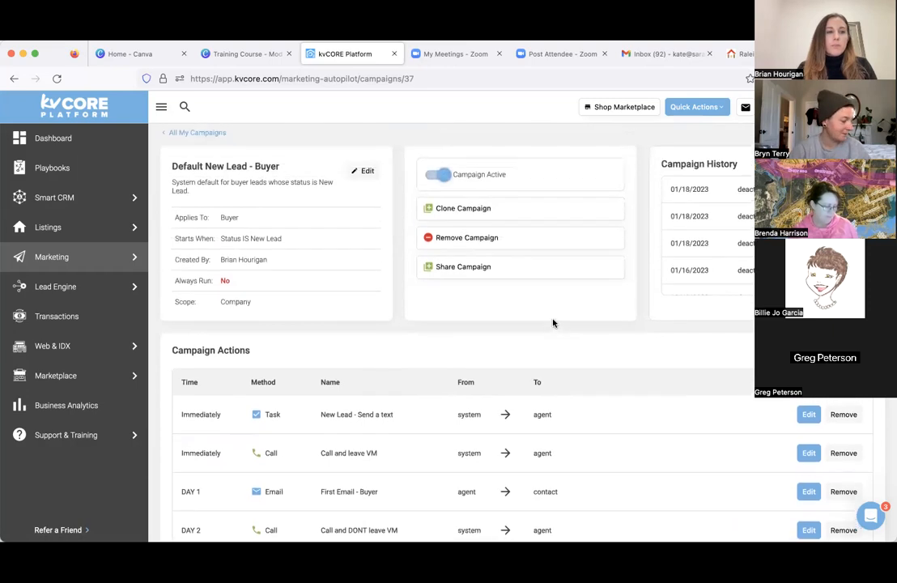
- Open the Lead Engine overview and look through its lead generation tools
{"action": "mouse_move", "coordinate": [114, 277]}
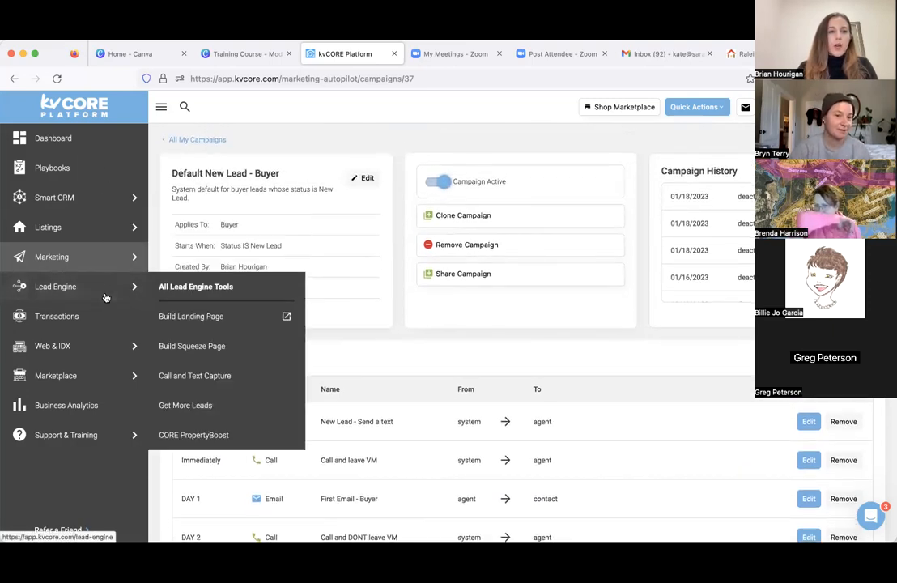
{"action": "mouse_move", "coordinate": [71, 336]}
{"action": "mouse_move", "coordinate": [71, 294]}
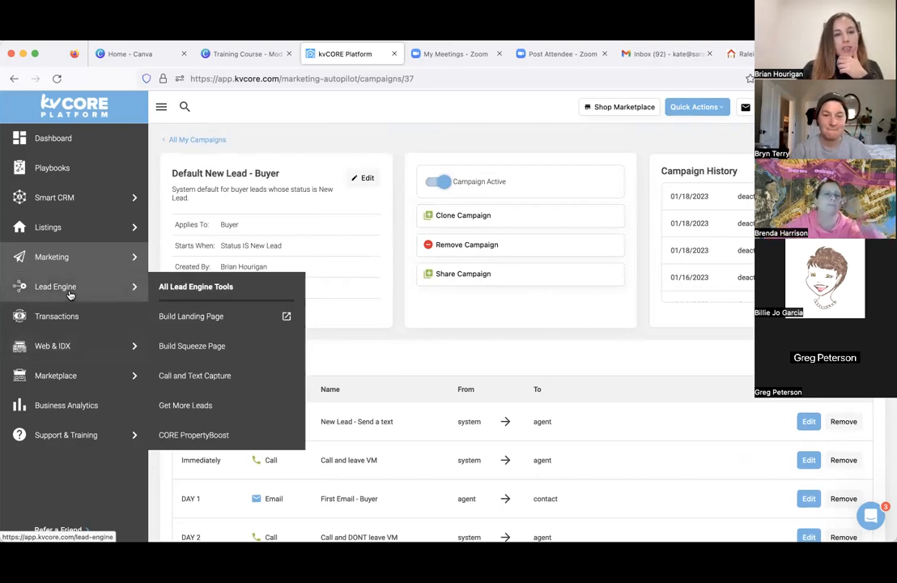
{"action": "left_click", "coordinate": [70, 293]}
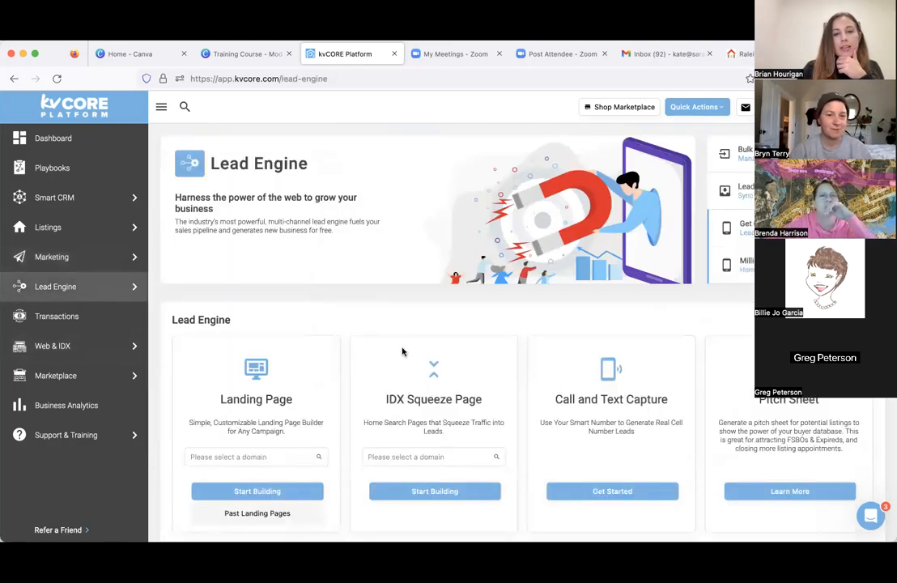
{"action": "scroll", "coordinate": [394, 314], "scroll_direction": "down", "scroll_amount": 3}
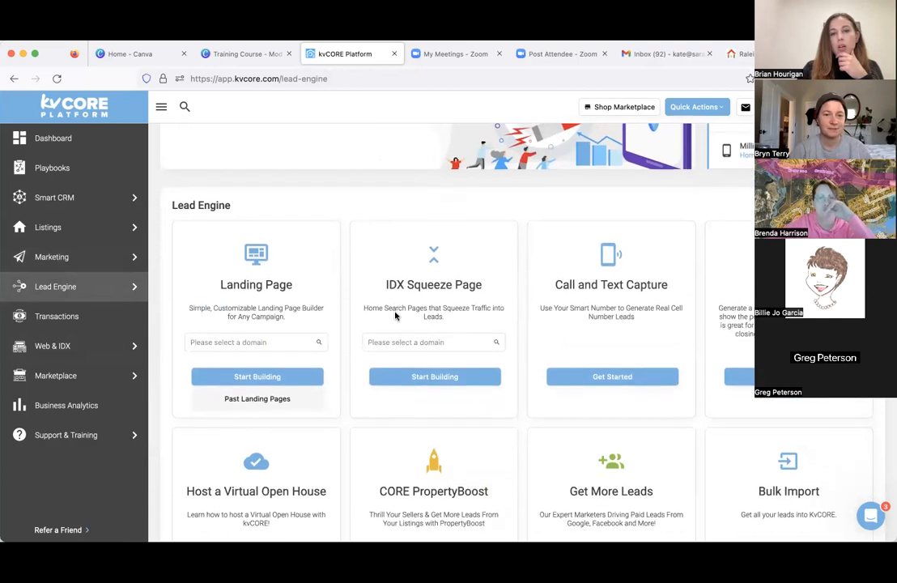
{"action": "scroll", "coordinate": [395, 316], "scroll_direction": "down", "scroll_amount": 3}
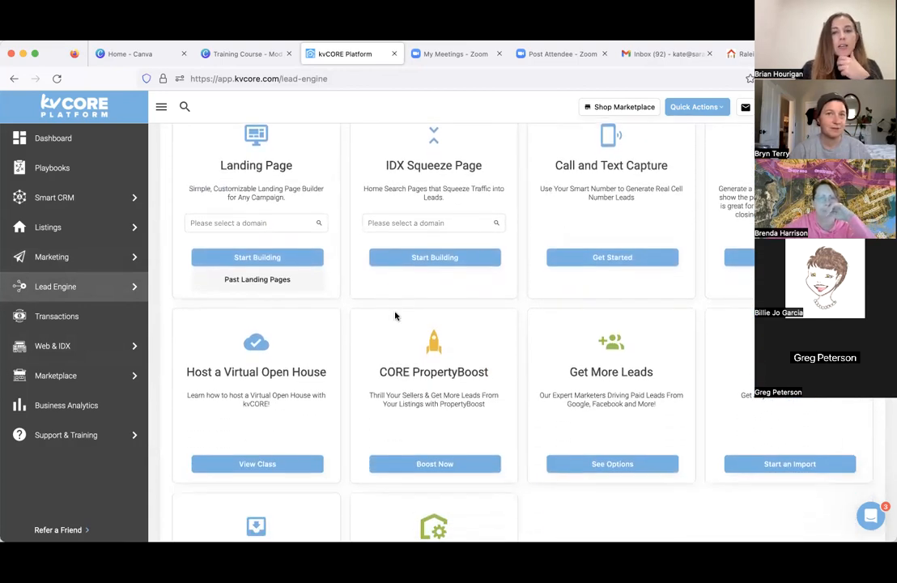
- View the Get More Leads options in the marketplace and return to the Lead Engine tools
{"action": "left_click", "coordinate": [588, 472]}
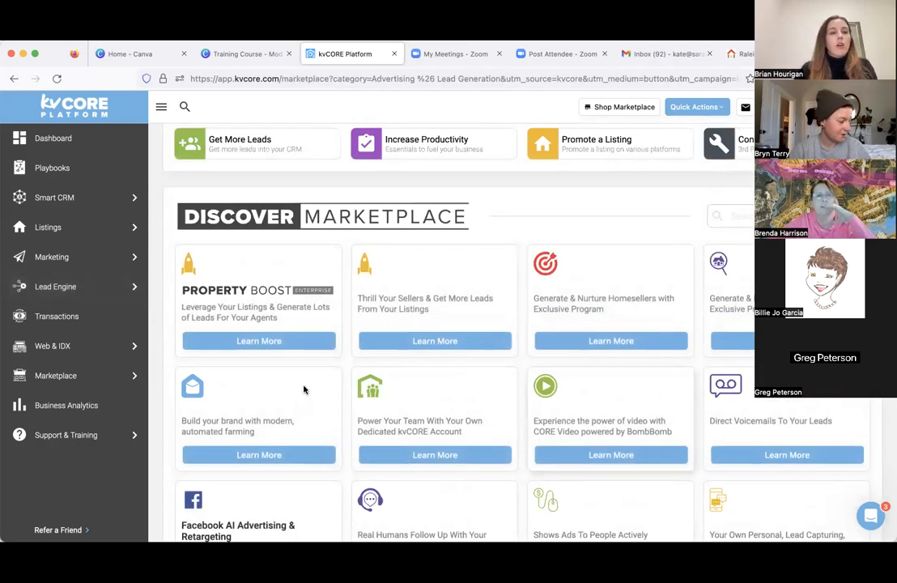
{"action": "mouse_move", "coordinate": [53, 271]}
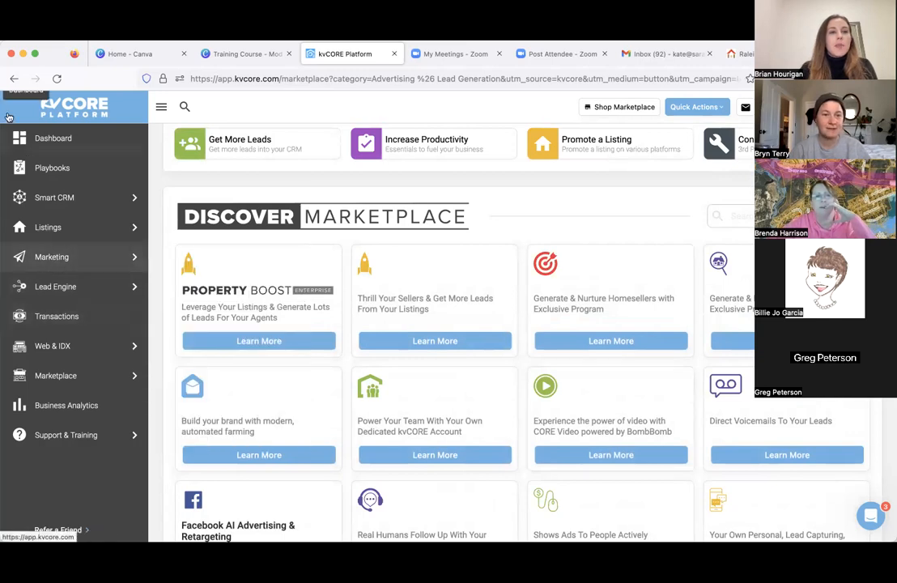
{"action": "mouse_move", "coordinate": [60, 297]}
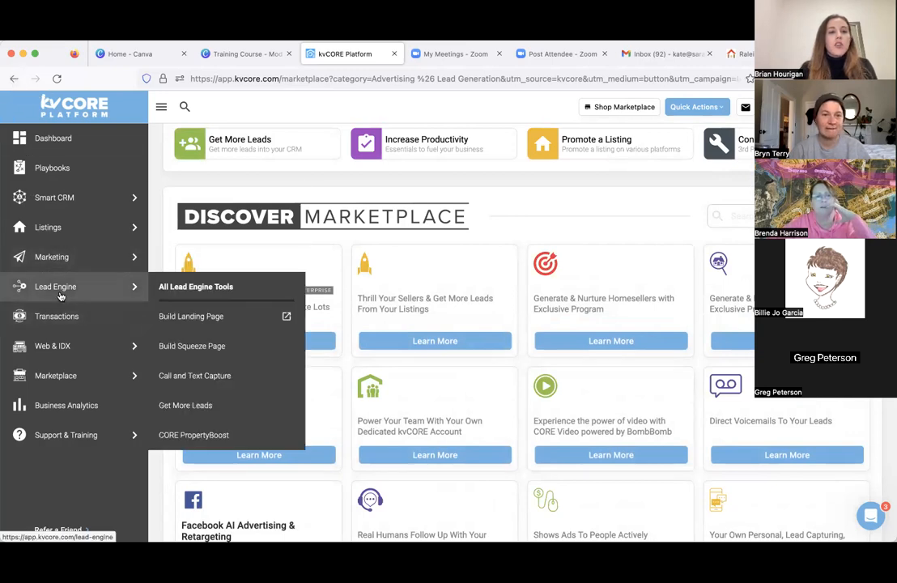
{"action": "left_click", "coordinate": [196, 286]}
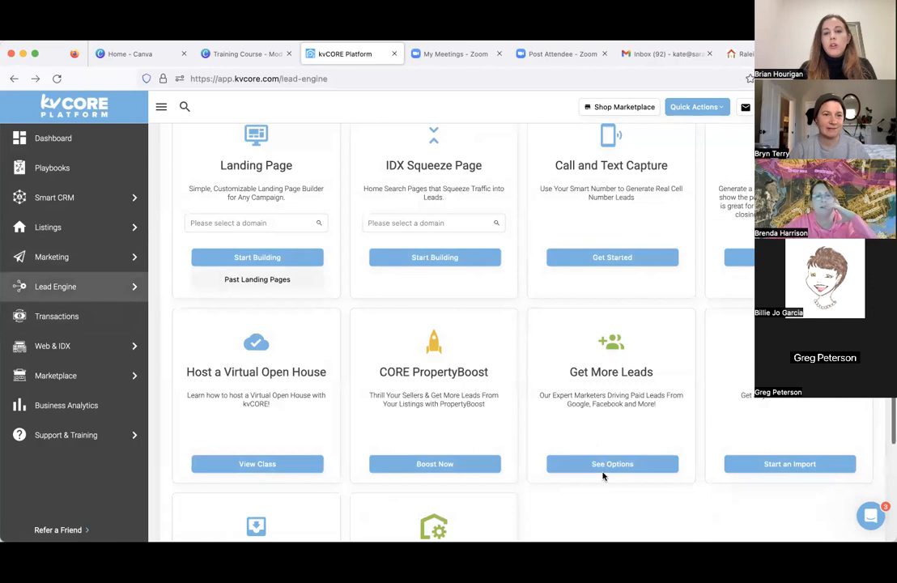
- Reopen the Get More Leads options and browse the marketplace's advertising and lead generation products
{"action": "left_click", "coordinate": [606, 464]}
{"action": "scroll", "coordinate": [655, 478], "scroll_direction": "down", "scroll_amount": 5}
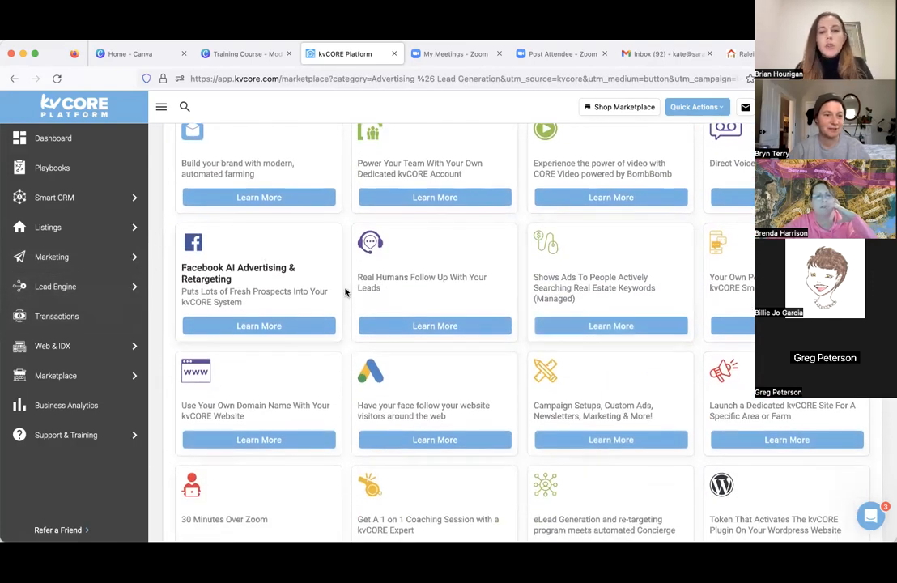
{"action": "scroll", "coordinate": [365, 323], "scroll_direction": "up", "scroll_amount": 1}
{"action": "scroll", "coordinate": [365, 324], "scroll_direction": "up", "scroll_amount": 4}
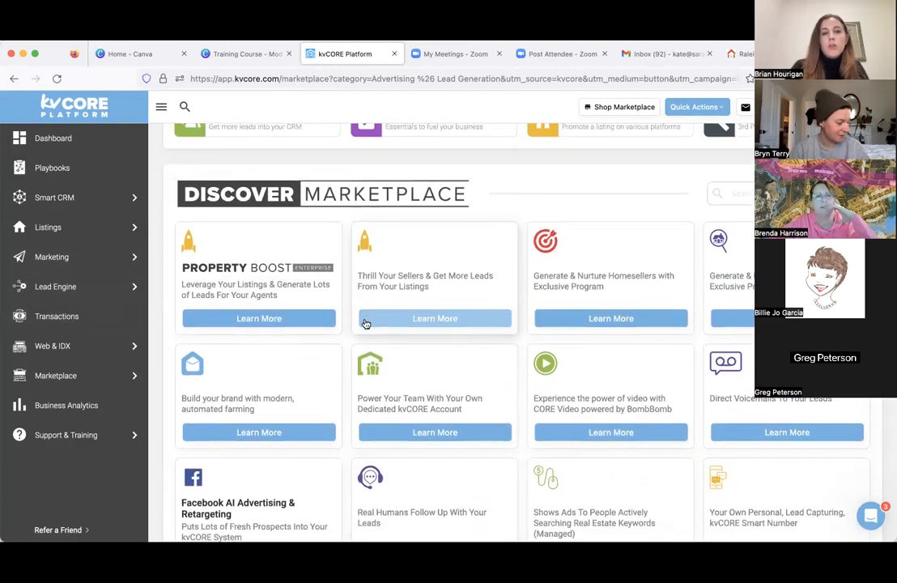
{"action": "scroll", "coordinate": [364, 321], "scroll_direction": "down", "scroll_amount": 1}
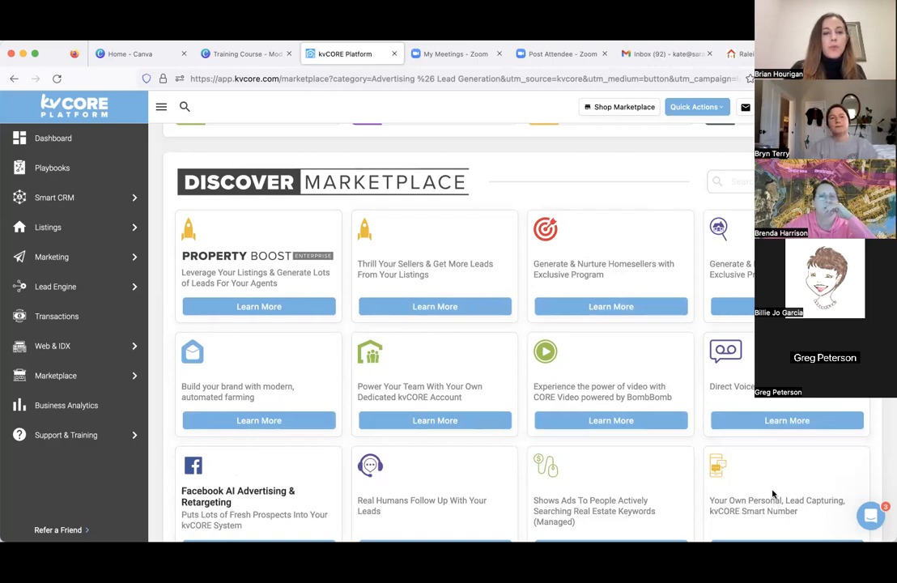
{"action": "scroll", "coordinate": [420, 286], "scroll_direction": "up", "scroll_amount": 5}
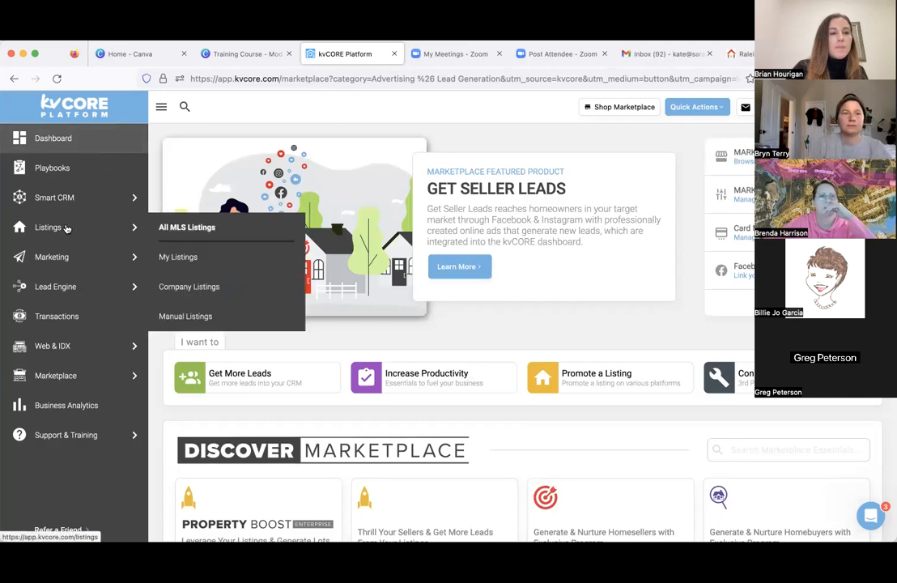
- Open the platform-wide search field
{"action": "left_click", "coordinate": [185, 106]}
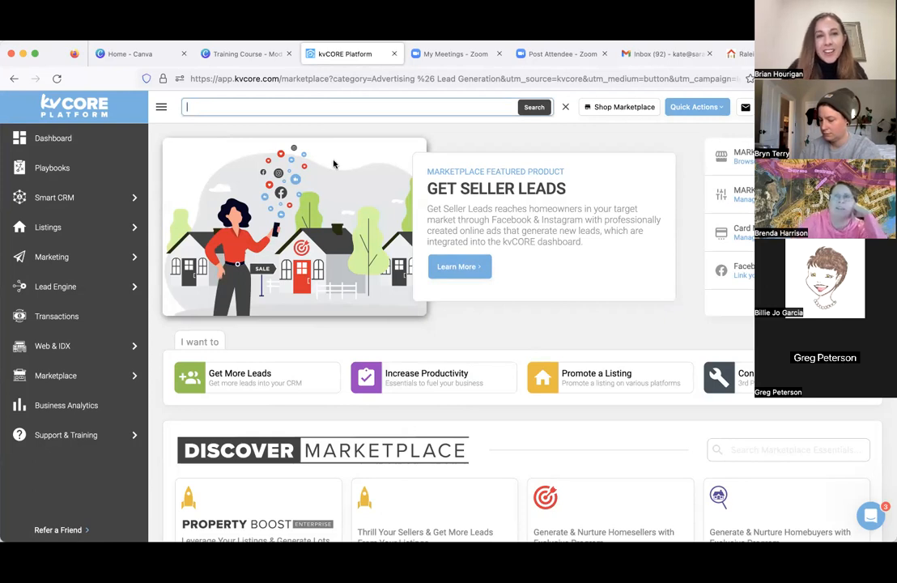
{"action": "mouse_move", "coordinate": [119, 208]}
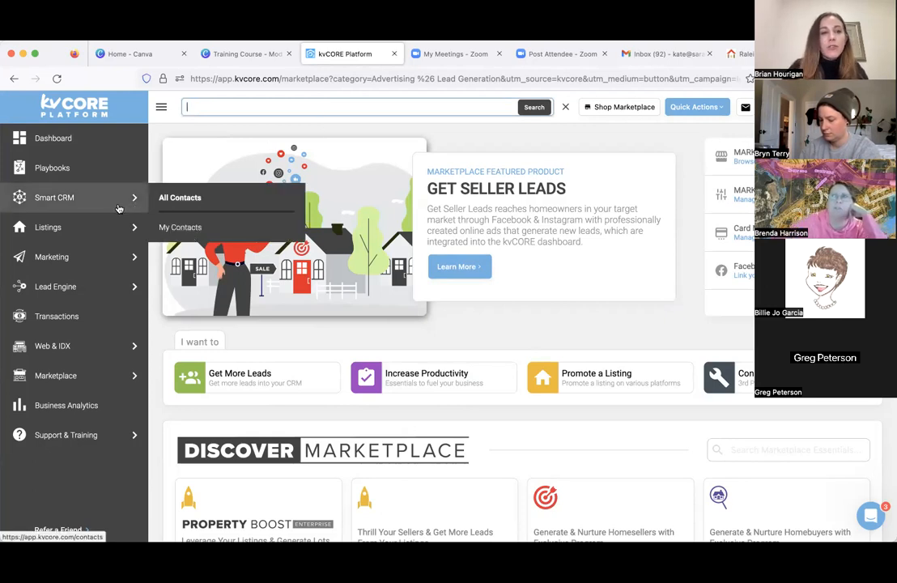
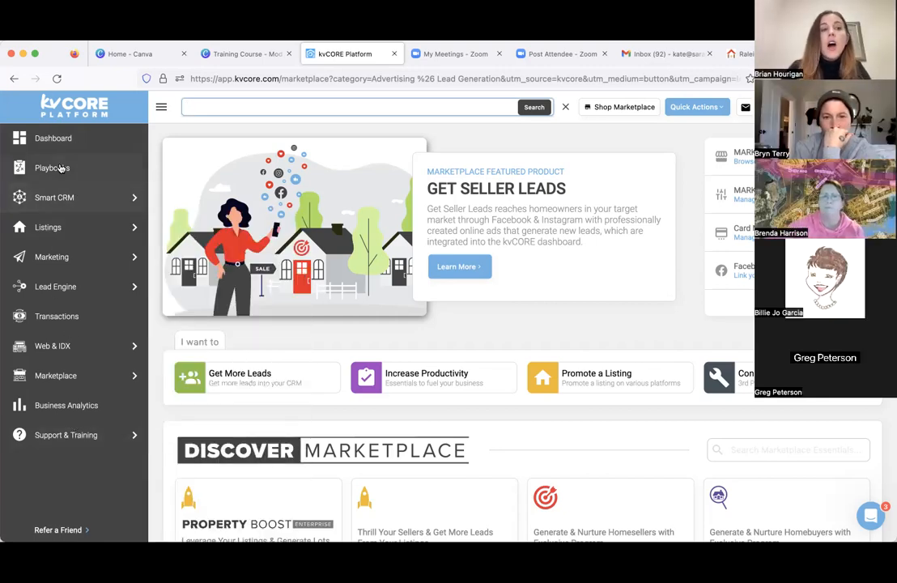
- Switch to the Training Course - Mod 3 design in Canva, present it full screen from page 38, and advance to the E-Alert slide
{"action": "mouse_move", "coordinate": [82, 358]}
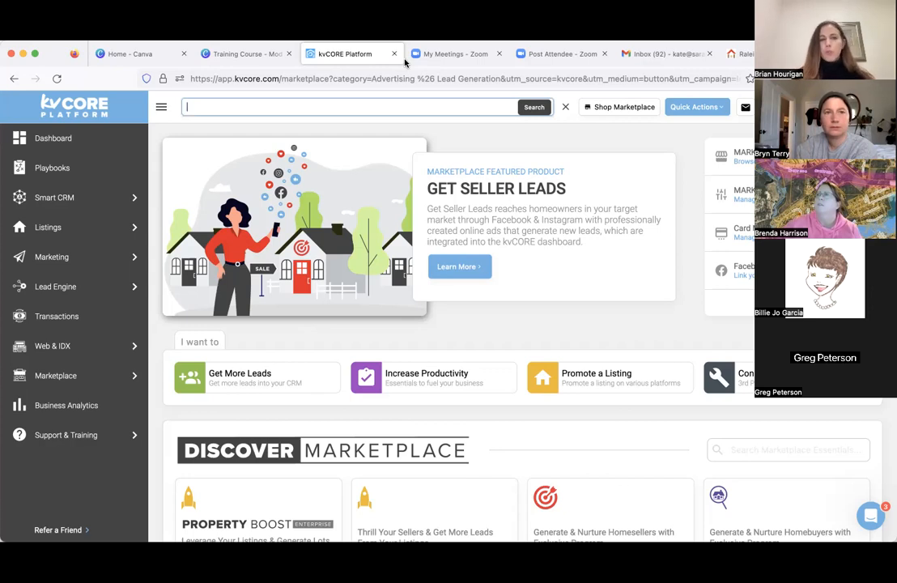
{"action": "left_click", "coordinate": [127, 56]}
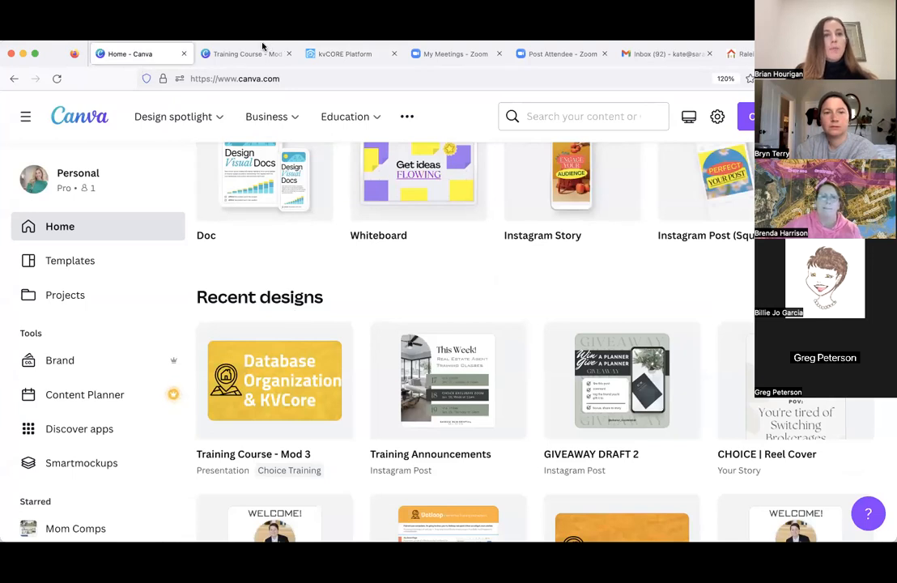
{"action": "left_click", "coordinate": [231, 57]}
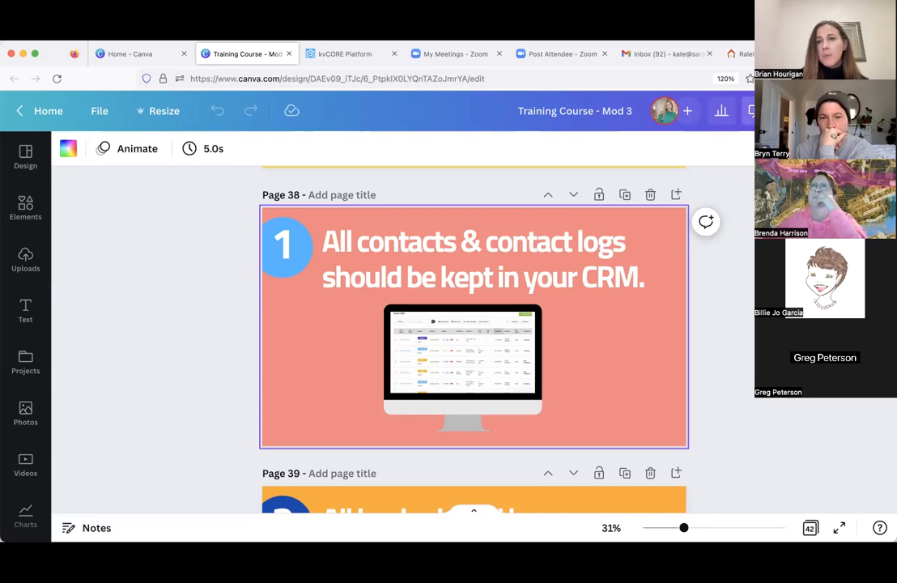
{"action": "left_click", "coordinate": [754, 111]}
{"action": "left_click", "coordinate": [725, 468]}
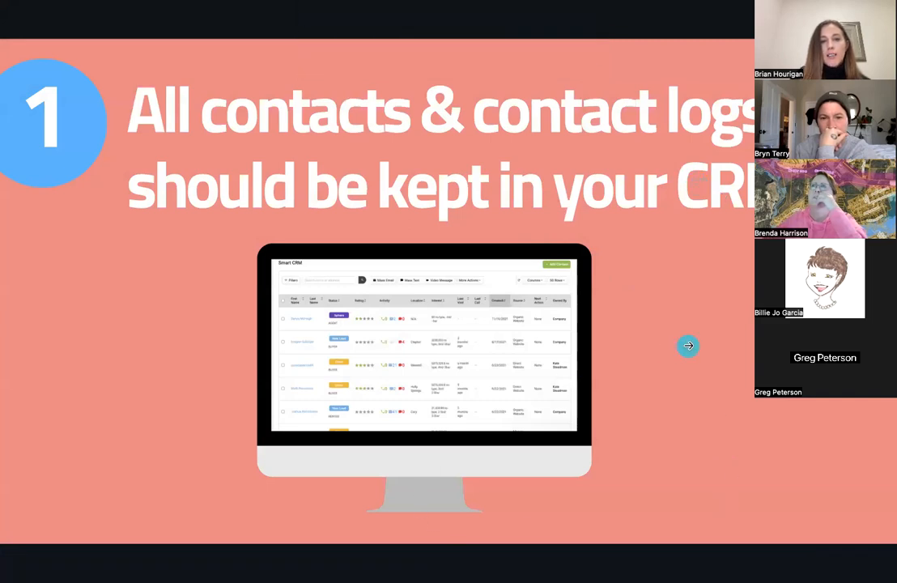
{"action": "left_click", "coordinate": [745, 342]}
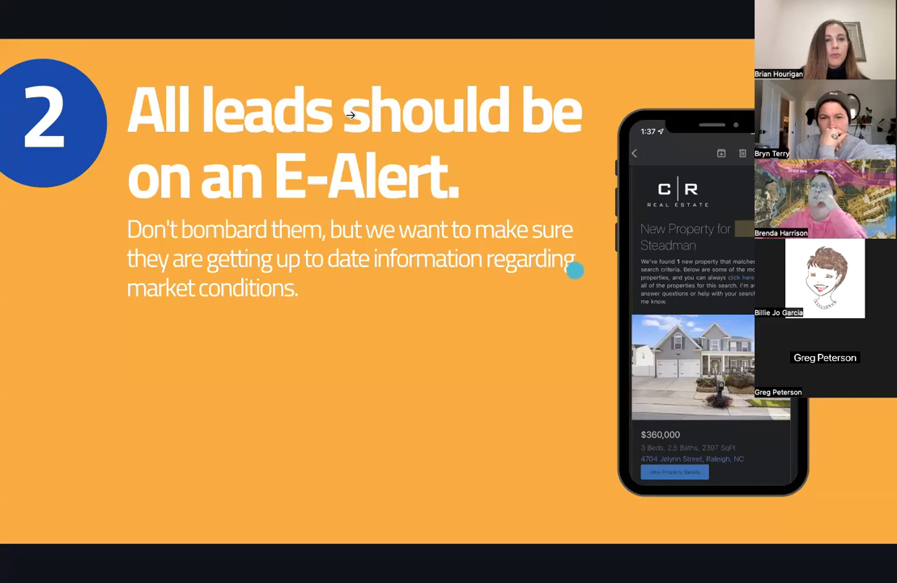